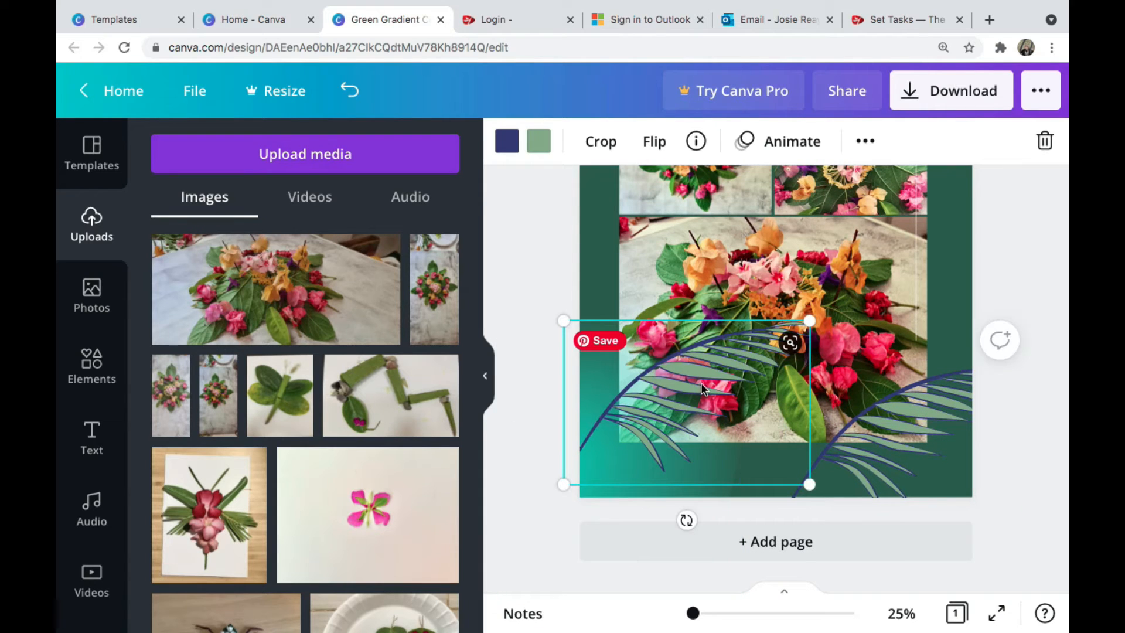
{"action": "scroll", "coordinate": [683, 520], "scroll_direction": "up", "scroll_amount": 3}
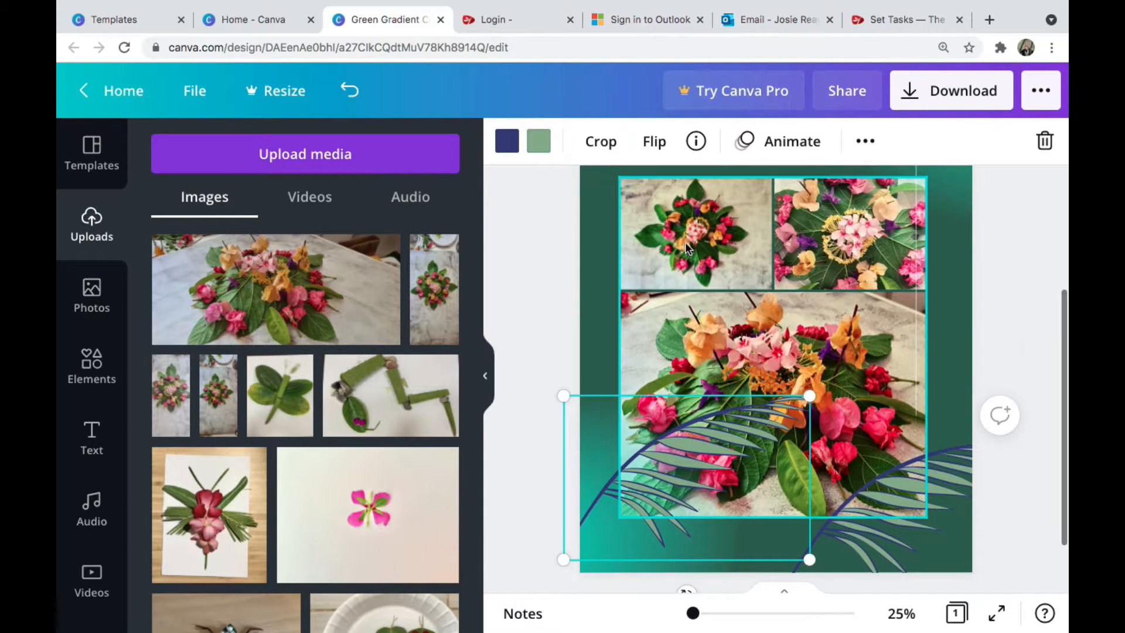
{"action": "left_click", "coordinate": [866, 143]}
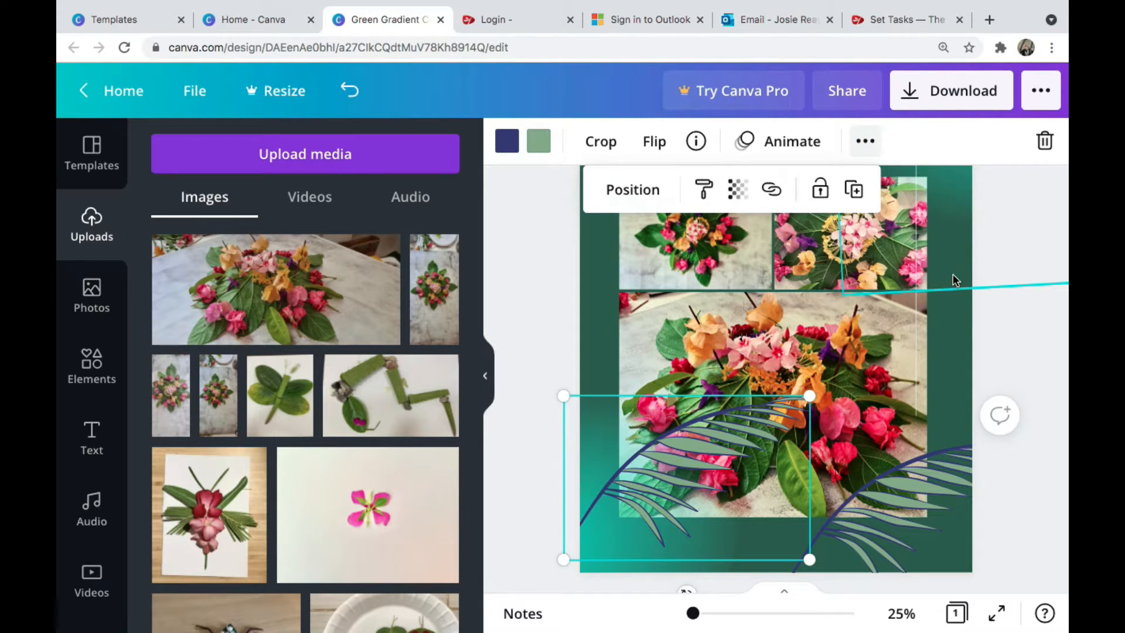
{"action": "left_click", "coordinate": [713, 434]}
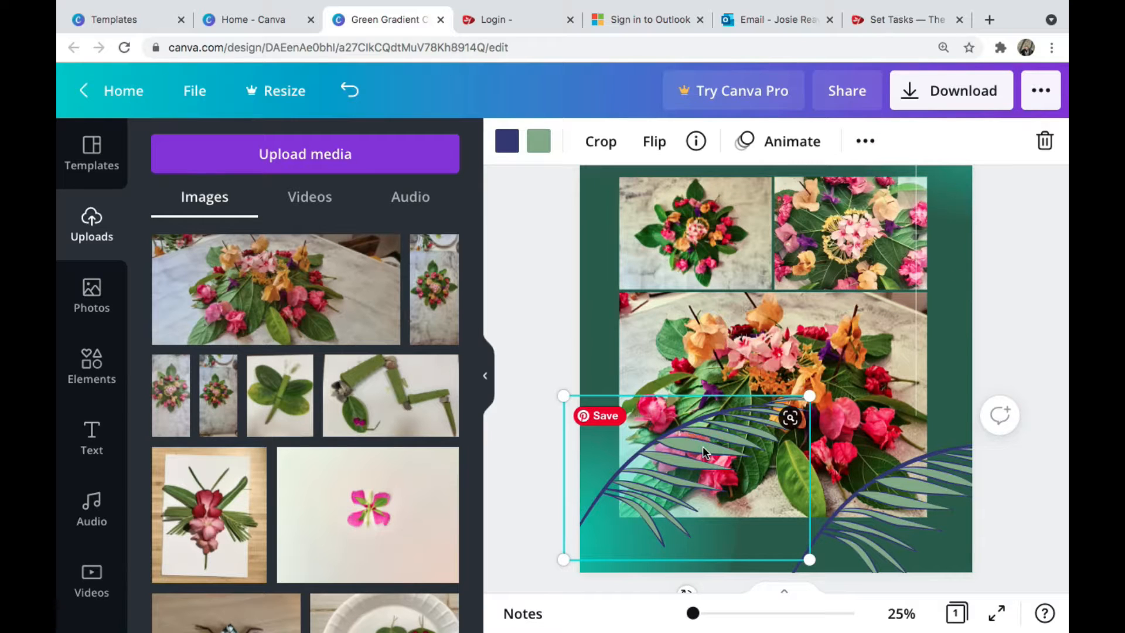
{"action": "double_click", "coordinate": [701, 425]}
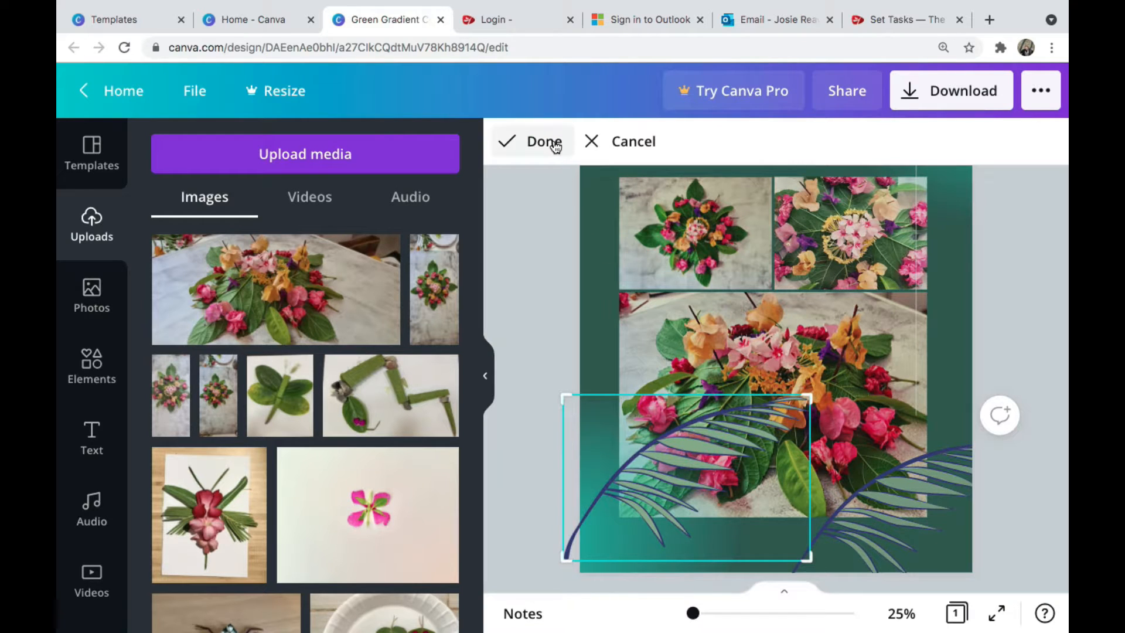
{"action": "left_click", "coordinate": [536, 142]}
Step: Flip the lower-left palm leaf horizontally and move it to the poster's upper-right corner beside the title
{"action": "left_click", "coordinate": [653, 141]}
{"action": "left_click", "coordinate": [680, 195]}
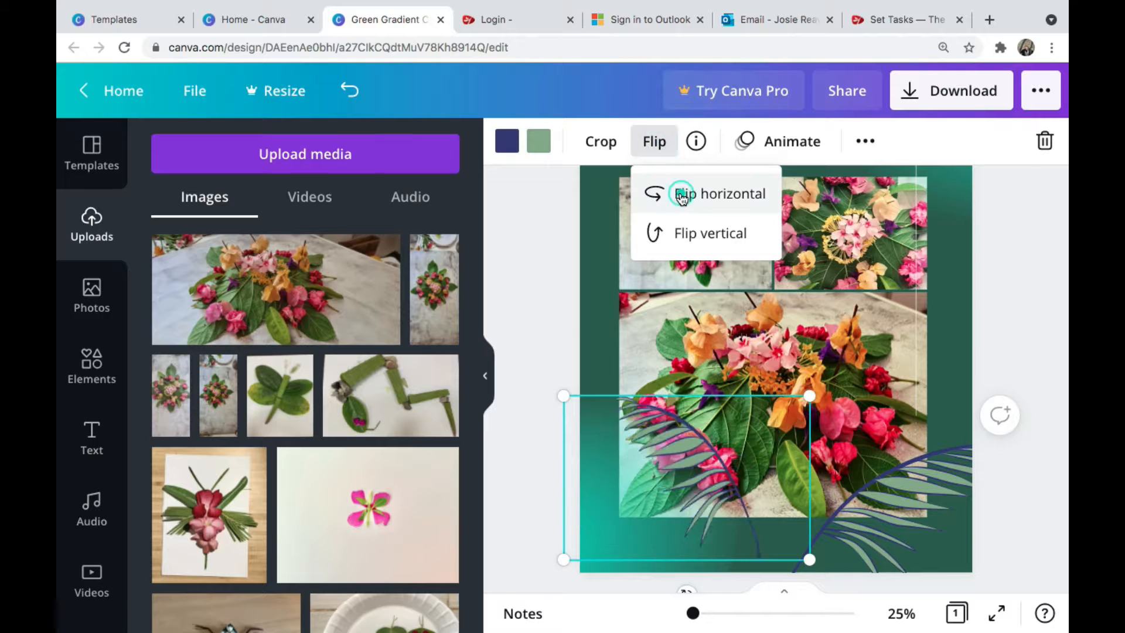
{"action": "left_click_drag", "start_coordinate": [695, 449], "coordinate": [673, 204]}
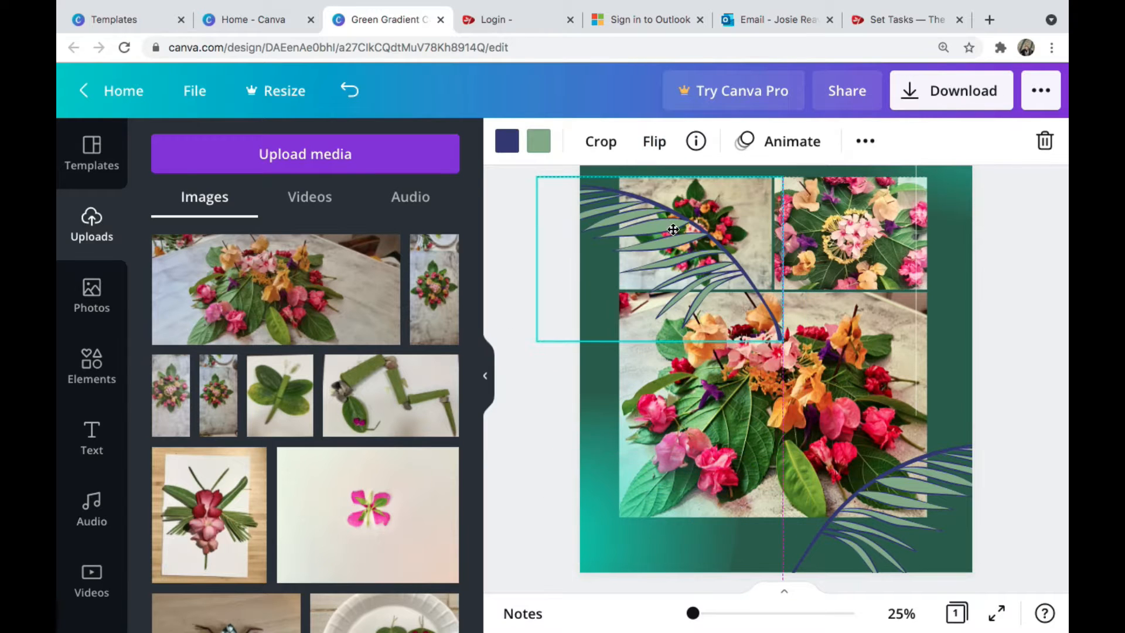
{"action": "scroll", "coordinate": [671, 226], "scroll_direction": "up", "scroll_amount": 3}
{"action": "left_click_drag", "start_coordinate": [655, 411], "coordinate": [896, 239]}
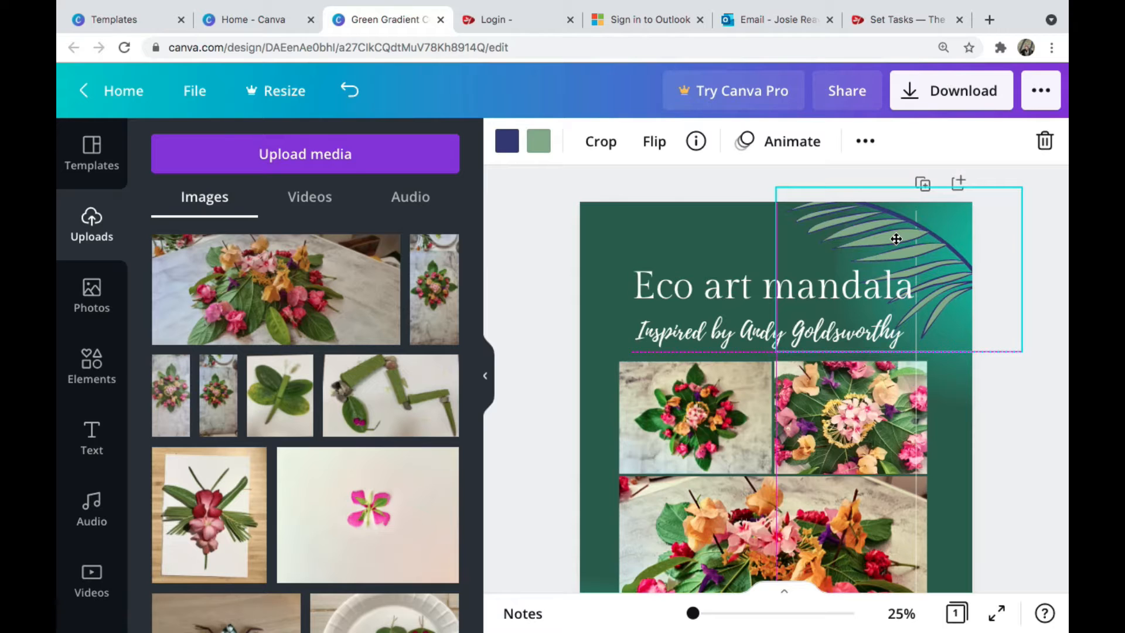
Step: Enlarge the upper-right palm leaf slightly and shift it further over the poster's right edge, clear of the title
{"action": "scroll", "coordinate": [891, 385], "scroll_direction": "down", "scroll_amount": 4}
{"action": "scroll", "coordinate": [891, 384], "scroll_direction": "up", "scroll_amount": 3}
{"action": "scroll", "coordinate": [887, 384], "scroll_direction": "down", "scroll_amount": 3}
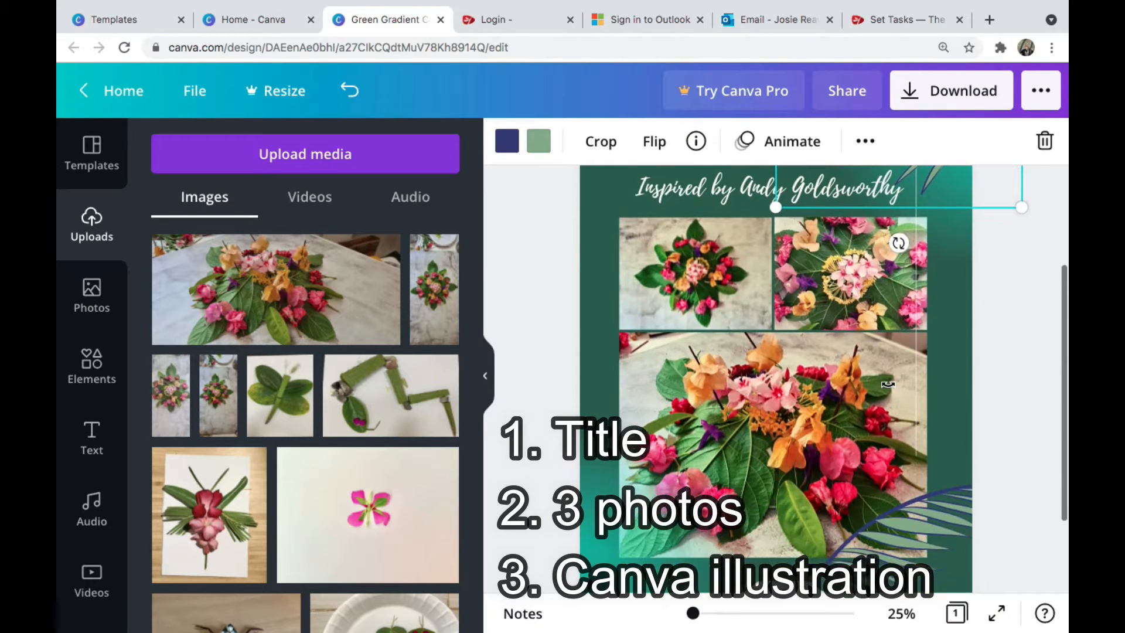
{"action": "scroll", "coordinate": [888, 385], "scroll_direction": "up", "scroll_amount": 4}
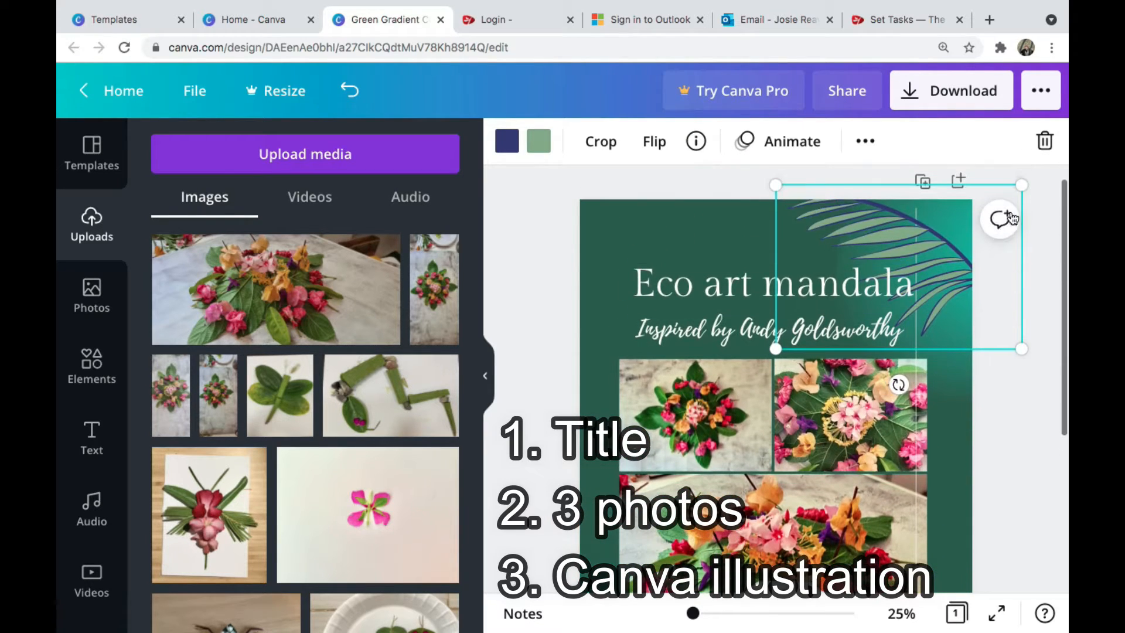
{"action": "left_click_drag", "start_coordinate": [1021, 185], "coordinate": [1047, 195]}
{"action": "left_click_drag", "start_coordinate": [889, 229], "coordinate": [930, 233]}
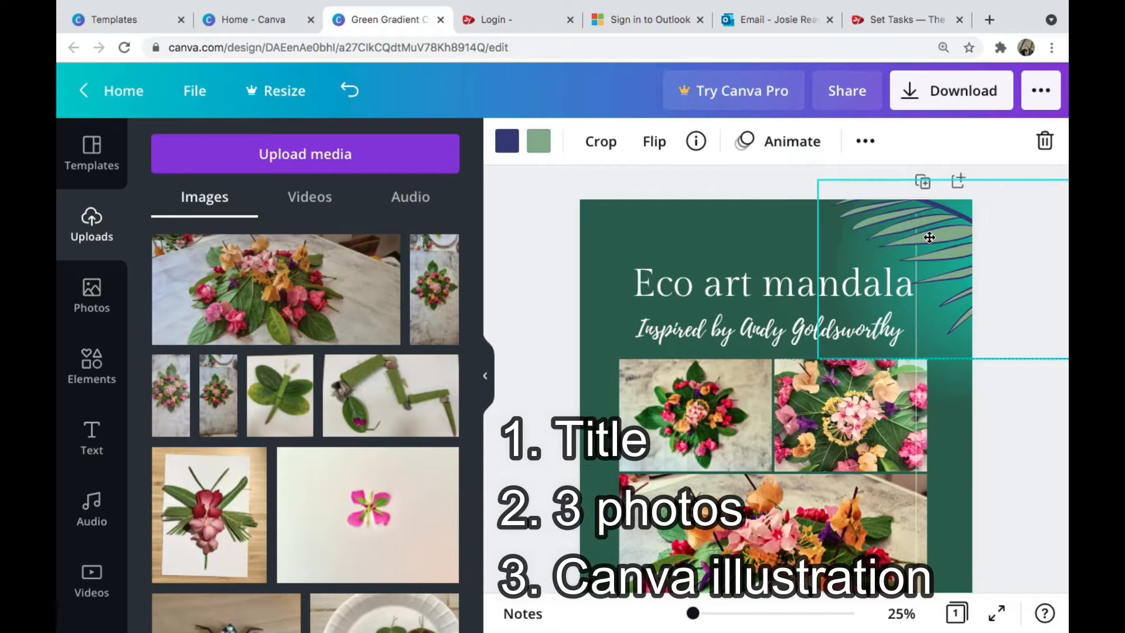
{"action": "scroll", "coordinate": [885, 391], "scroll_direction": "down", "scroll_amount": 1}
{"action": "scroll", "coordinate": [886, 391], "scroll_direction": "down", "scroll_amount": 4}
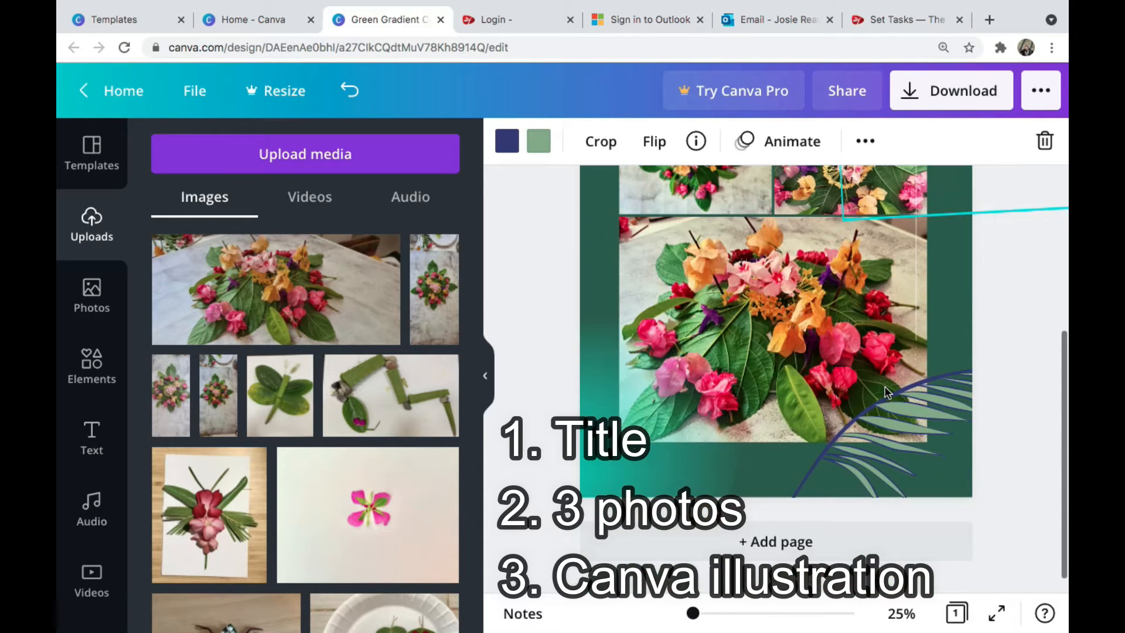
Step: Flip the lower-right palm leaf horizontally and move it to the poster's lower-left corner
{"action": "left_click", "coordinate": [922, 412]}
{"action": "left_click", "coordinate": [652, 142]}
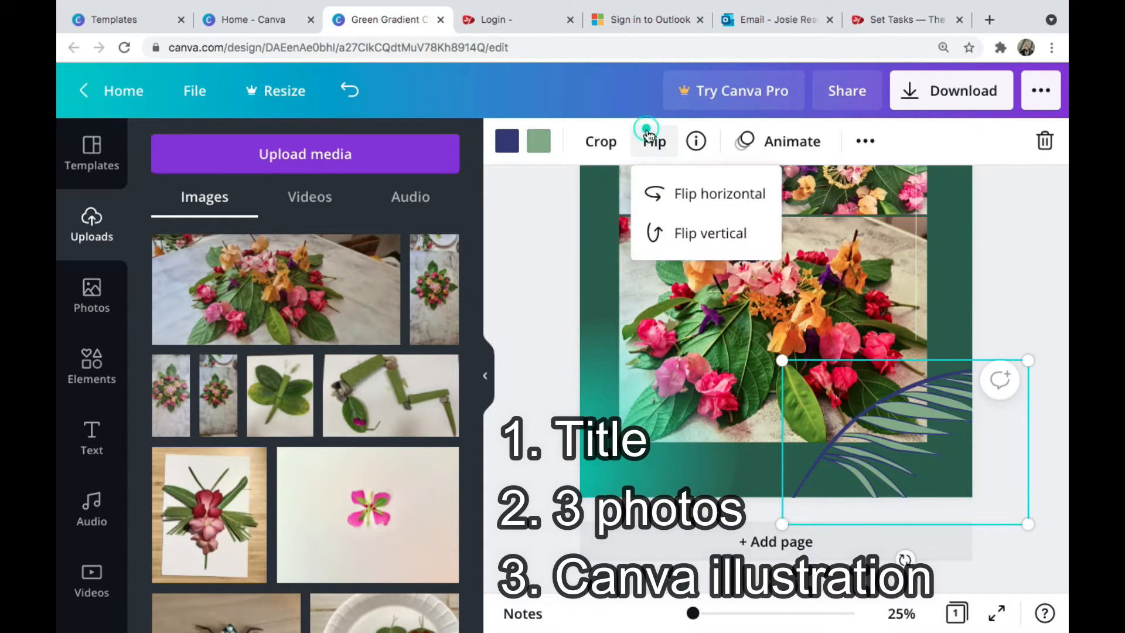
{"action": "left_click", "coordinate": [674, 200]}
{"action": "left_click_drag", "start_coordinate": [897, 416], "coordinate": [648, 416]}
Step: Enlarge the lower-left palm leaf and shift it partly off the poster's corner to uncover the large photo
{"action": "left_click_drag", "start_coordinate": [793, 359], "coordinate": [874, 305]}
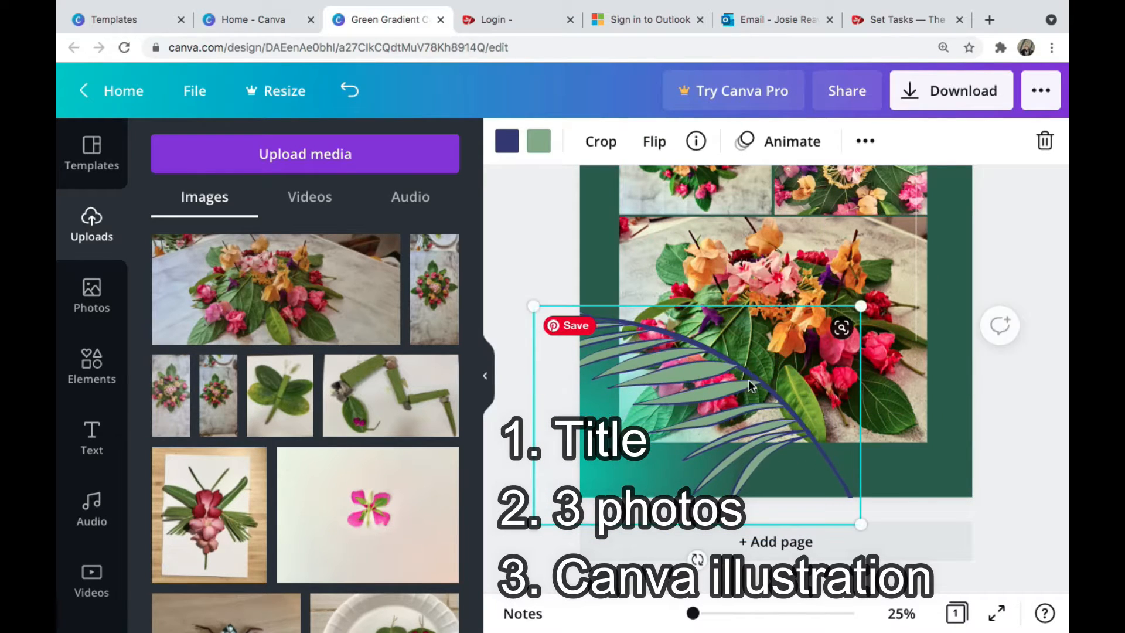
{"action": "left_click_drag", "start_coordinate": [737, 391], "coordinate": [698, 443]}
{"action": "scroll", "coordinate": [698, 443], "scroll_direction": "up", "scroll_amount": 4}
{"action": "scroll", "coordinate": [814, 359], "scroll_direction": "down", "scroll_amount": 3}
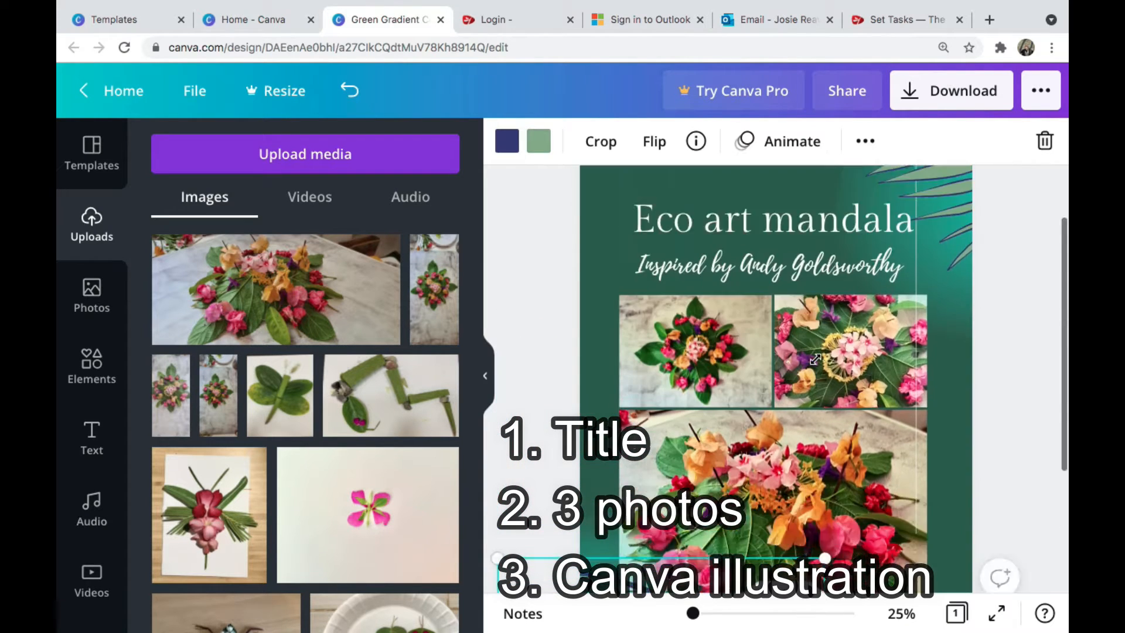
{"action": "scroll", "coordinate": [814, 358], "scroll_direction": "up", "scroll_amount": 4}
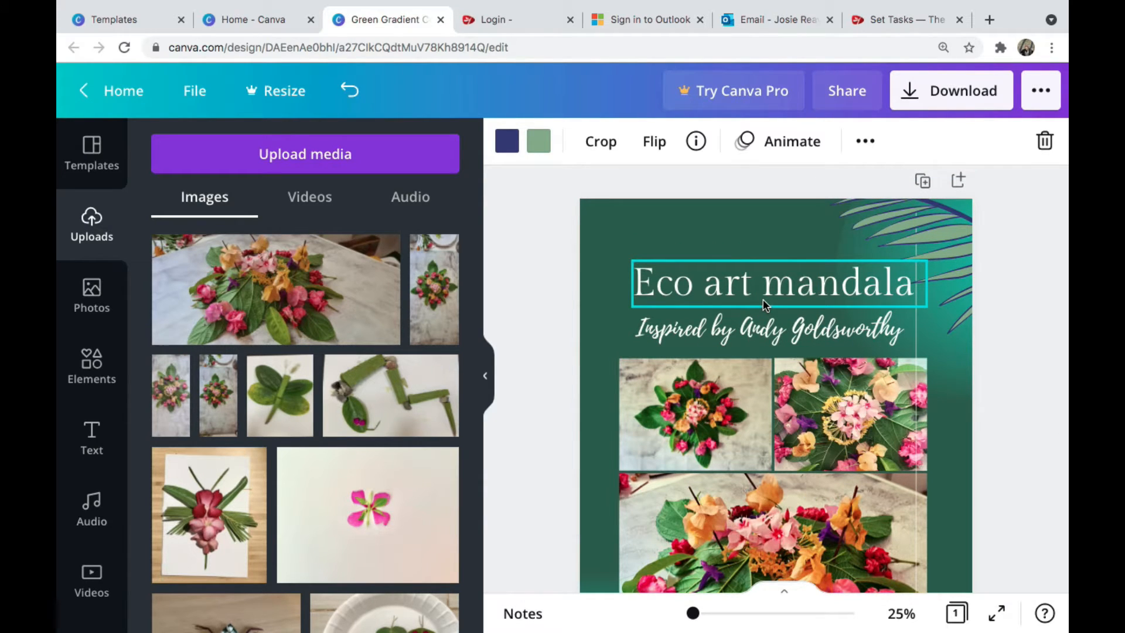
{"action": "left_click", "coordinate": [996, 317]}
{"action": "scroll", "coordinate": [996, 317], "scroll_direction": "down", "scroll_amount": 3}
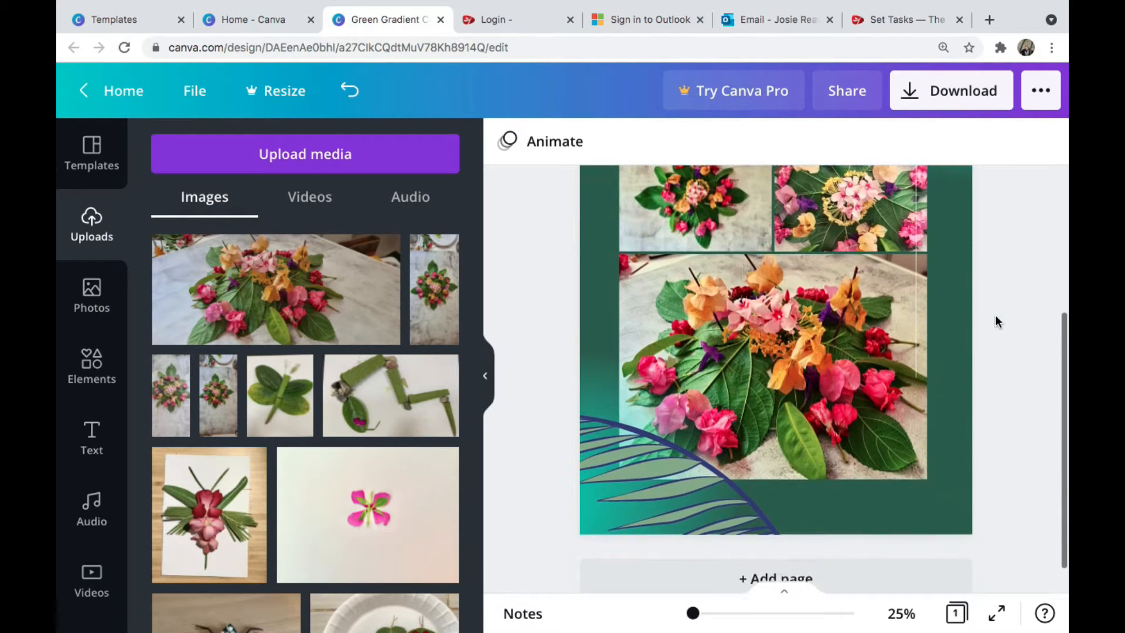
{"action": "scroll", "coordinate": [995, 316], "scroll_direction": "up", "scroll_amount": 3}
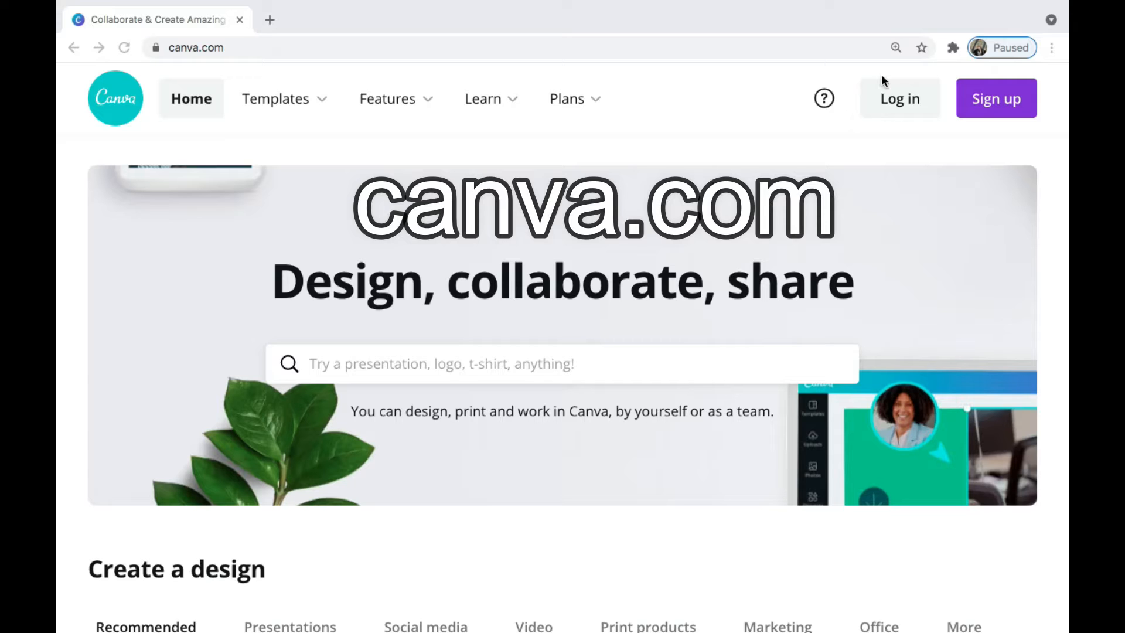
Step: Open the Canva sign-up form for email registration to view its fields, and close it without creating an account
{"action": "left_click", "coordinate": [989, 105]}
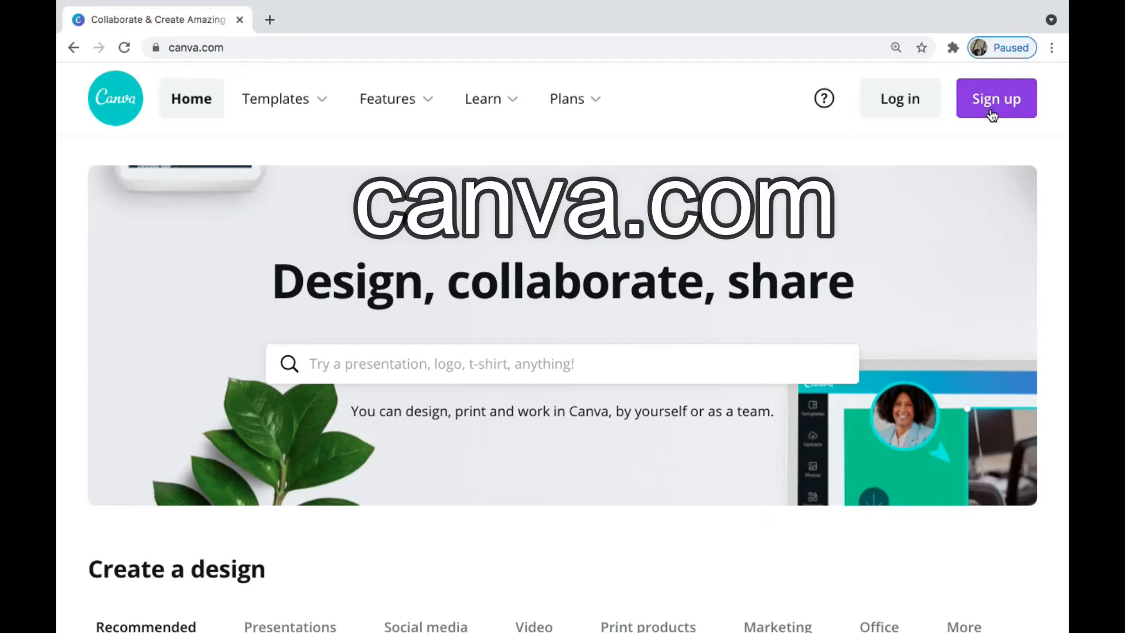
{"action": "left_click", "coordinate": [1009, 98]}
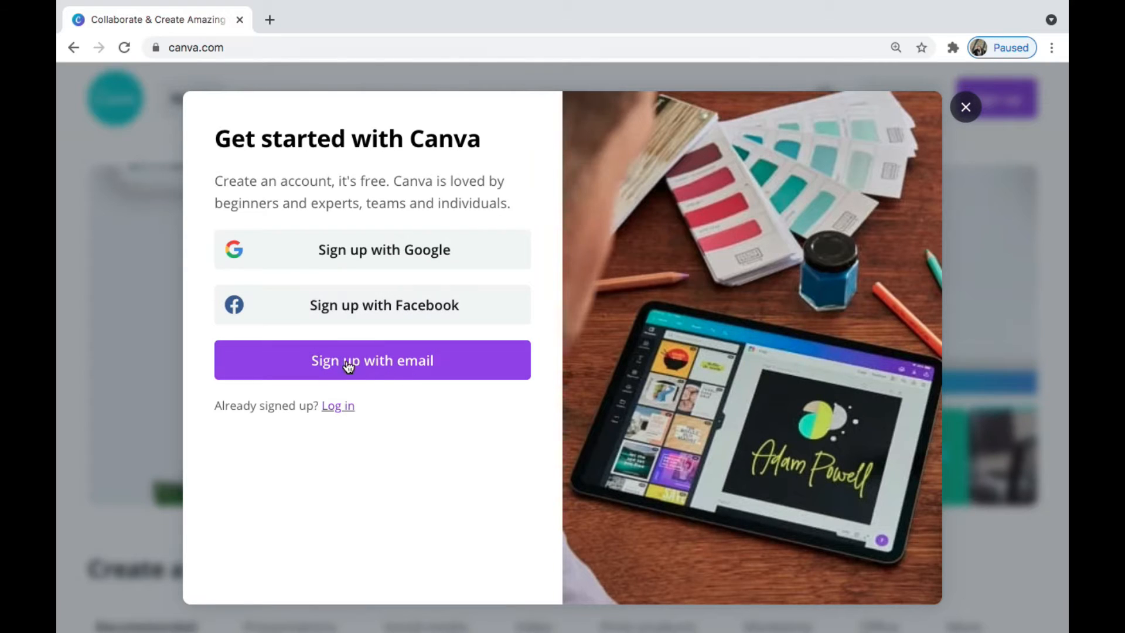
{"action": "left_click", "coordinate": [370, 367]}
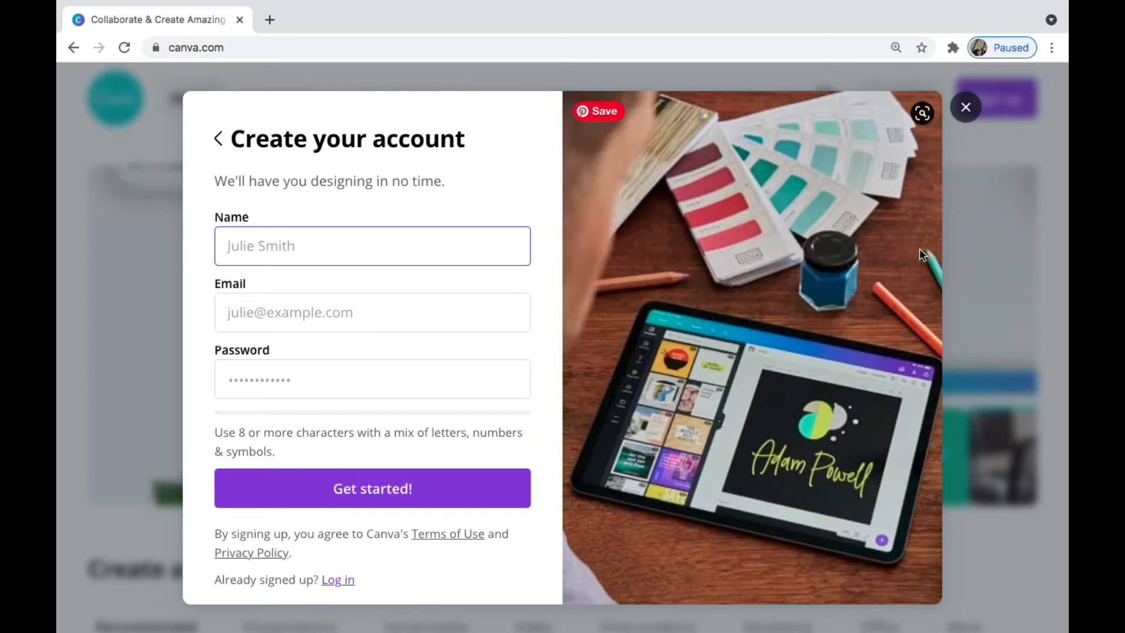
{"action": "left_click", "coordinate": [965, 108]}
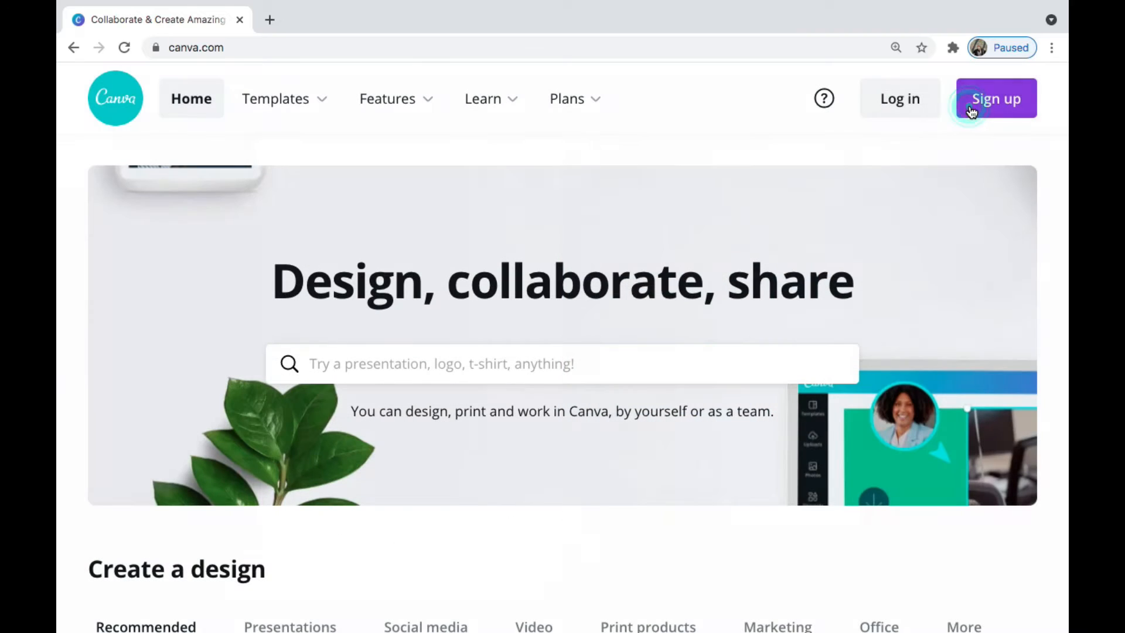
Step: Log in to the existing Canva account with Google
{"action": "left_click", "coordinate": [900, 95]}
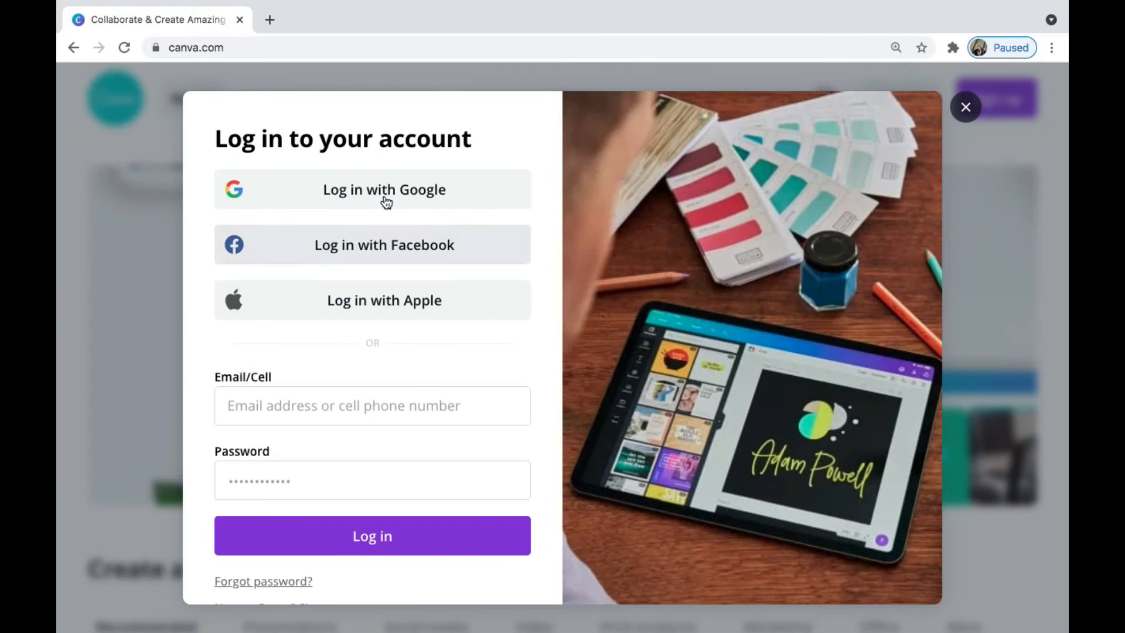
{"action": "left_click", "coordinate": [384, 190]}
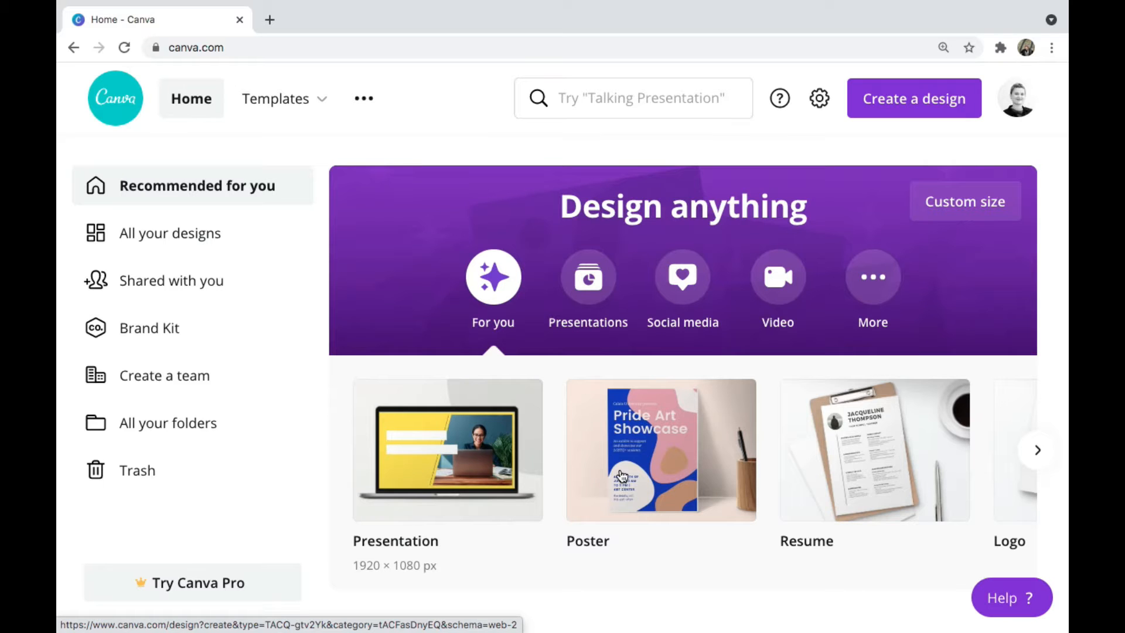
Step: Look through the recommended design types on the home page, from presentations and posters to T-shirts and planners
{"action": "scroll", "coordinate": [622, 476], "scroll_direction": "right", "scroll_amount": 5}
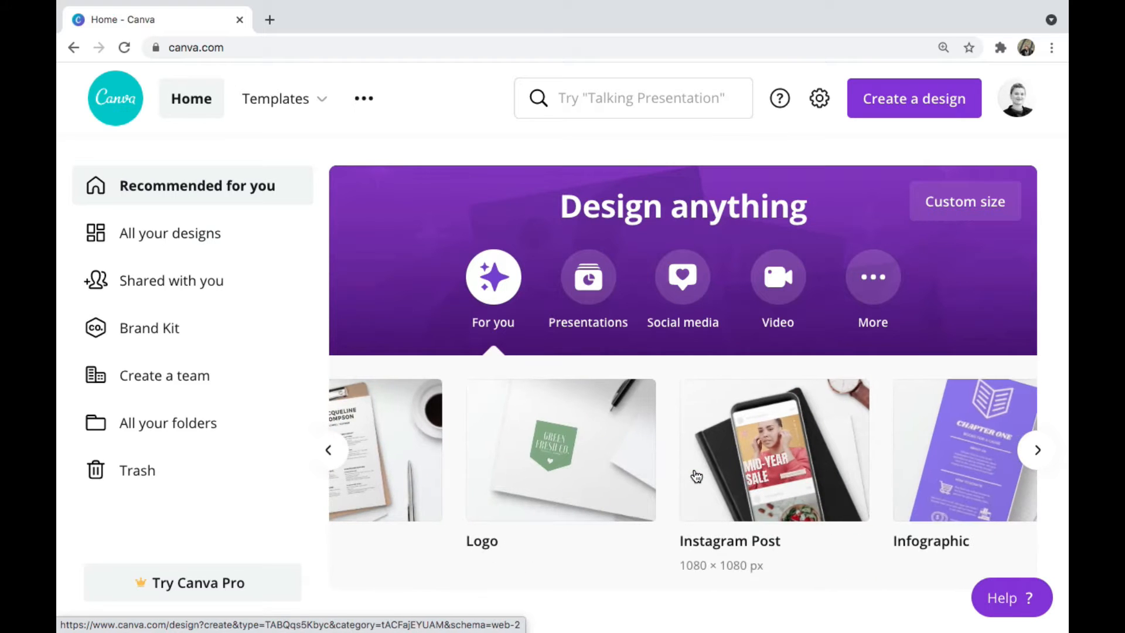
{"action": "scroll", "coordinate": [696, 476], "scroll_direction": "right", "scroll_amount": 5}
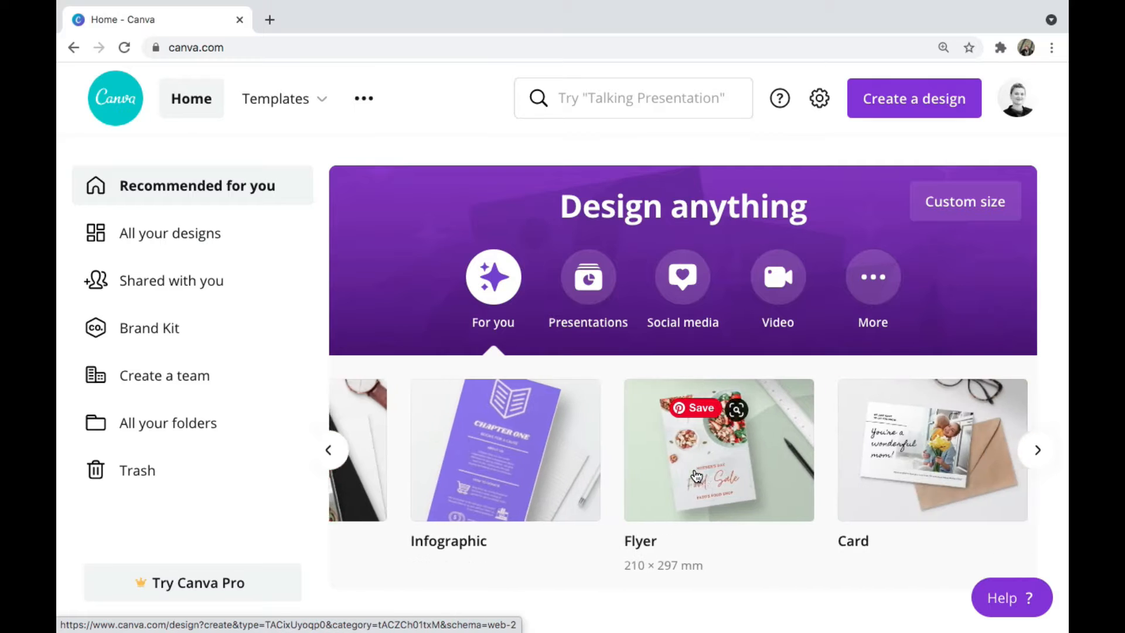
{"action": "scroll", "coordinate": [696, 476], "scroll_direction": "right", "scroll_amount": 8}
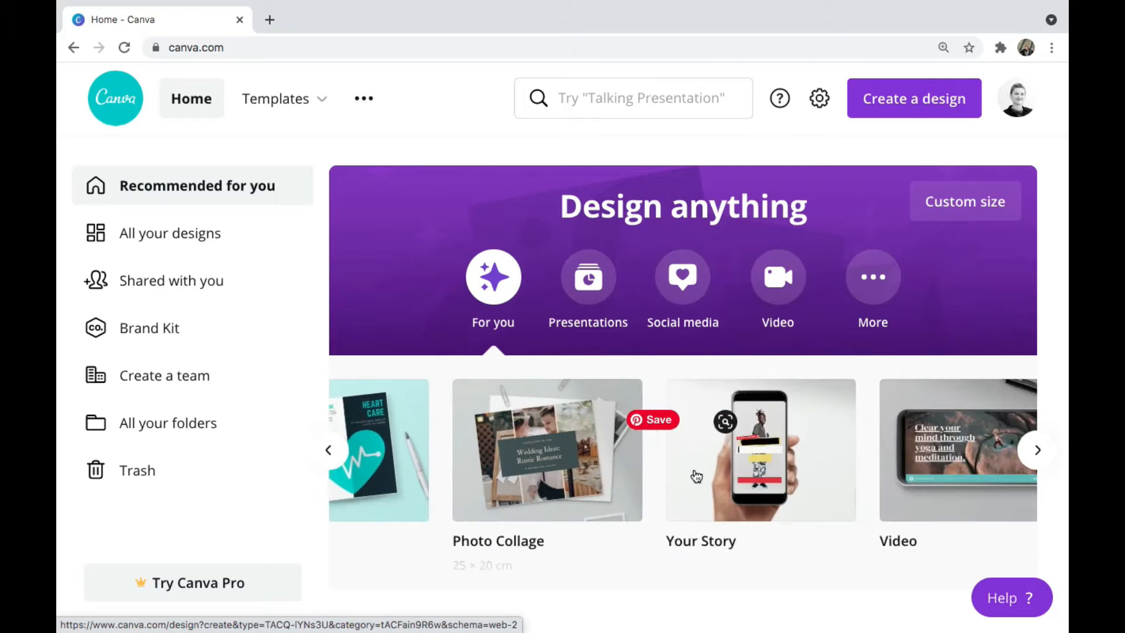
{"action": "scroll", "coordinate": [696, 476], "scroll_direction": "right", "scroll_amount": 10}
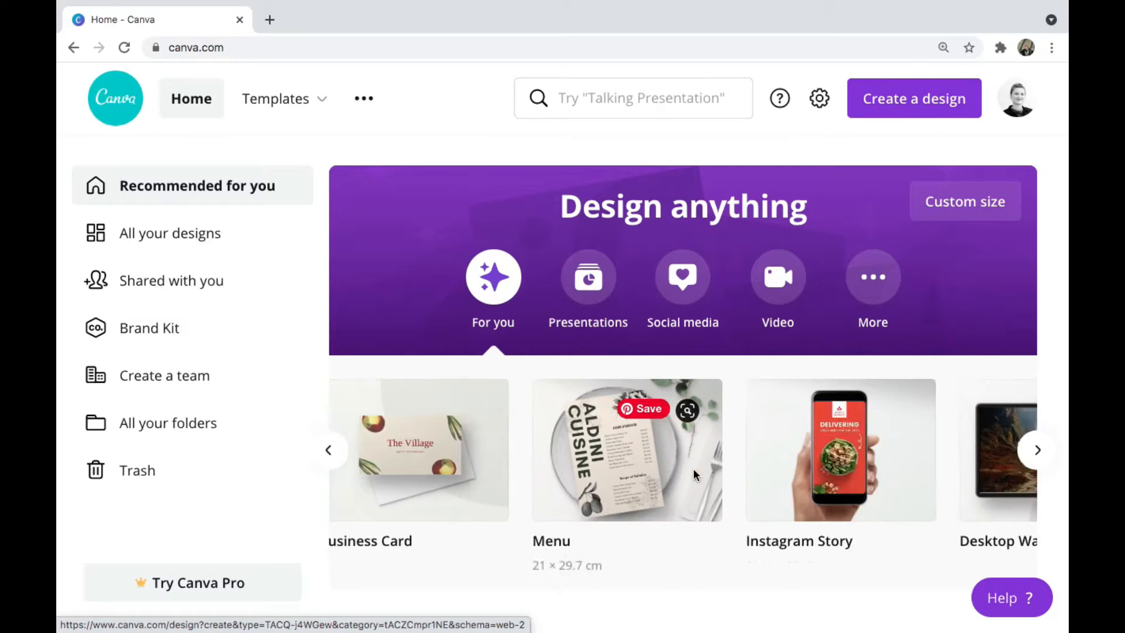
{"action": "scroll", "coordinate": [695, 473], "scroll_direction": "right", "scroll_amount": 8}
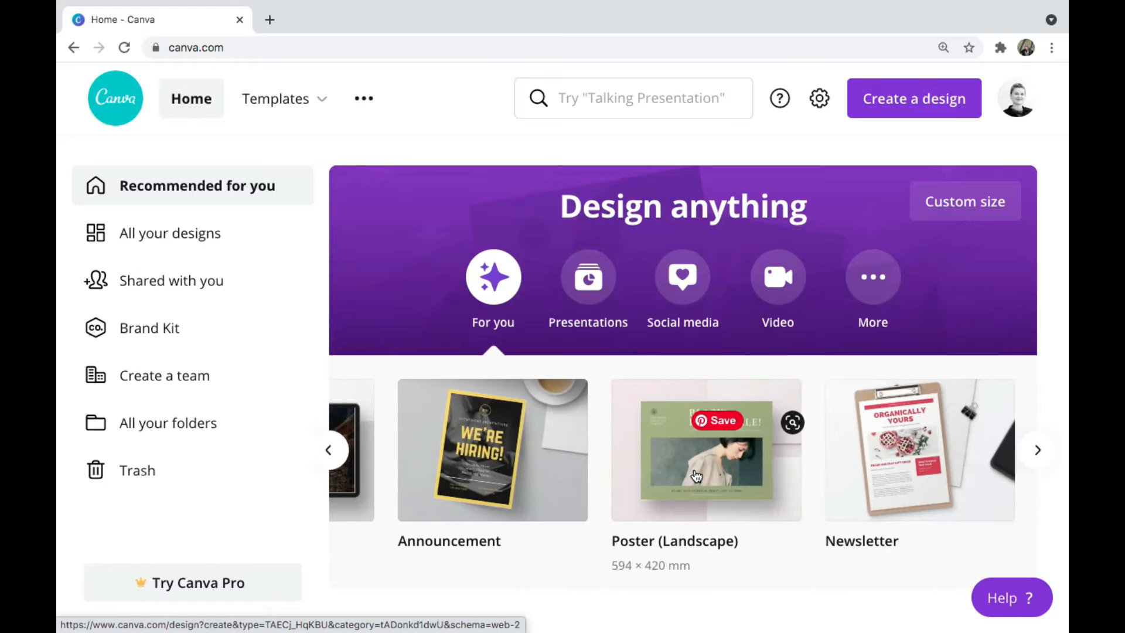
{"action": "scroll", "coordinate": [696, 475], "scroll_direction": "right", "scroll_amount": 10}
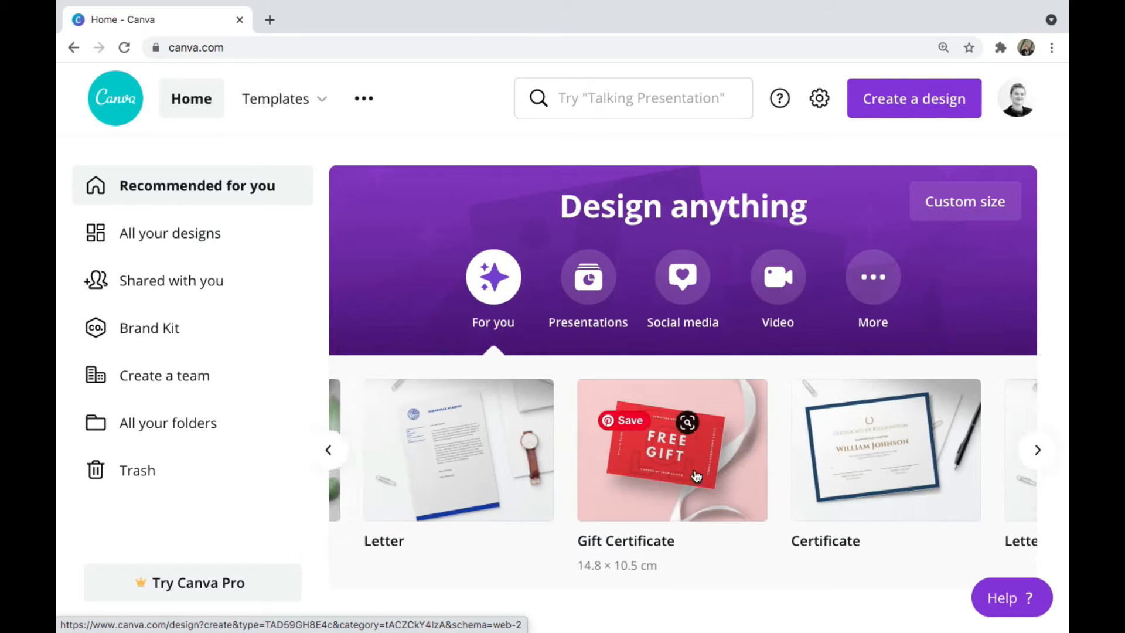
{"action": "scroll", "coordinate": [696, 475], "scroll_direction": "right", "scroll_amount": 5}
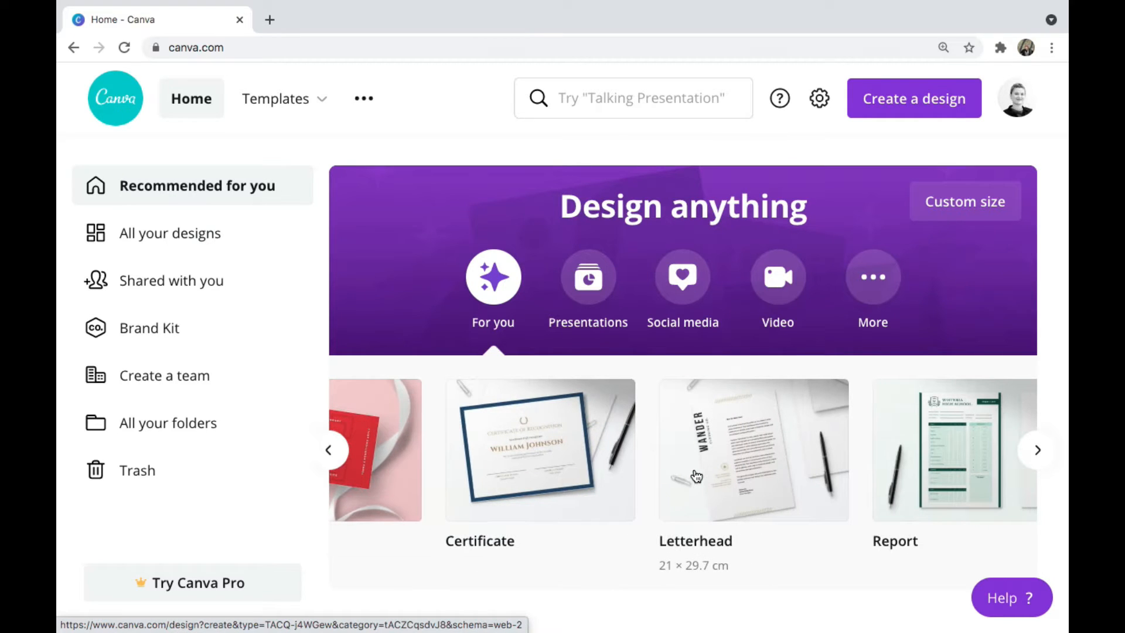
{"action": "scroll", "coordinate": [695, 475], "scroll_direction": "right", "scroll_amount": 8}
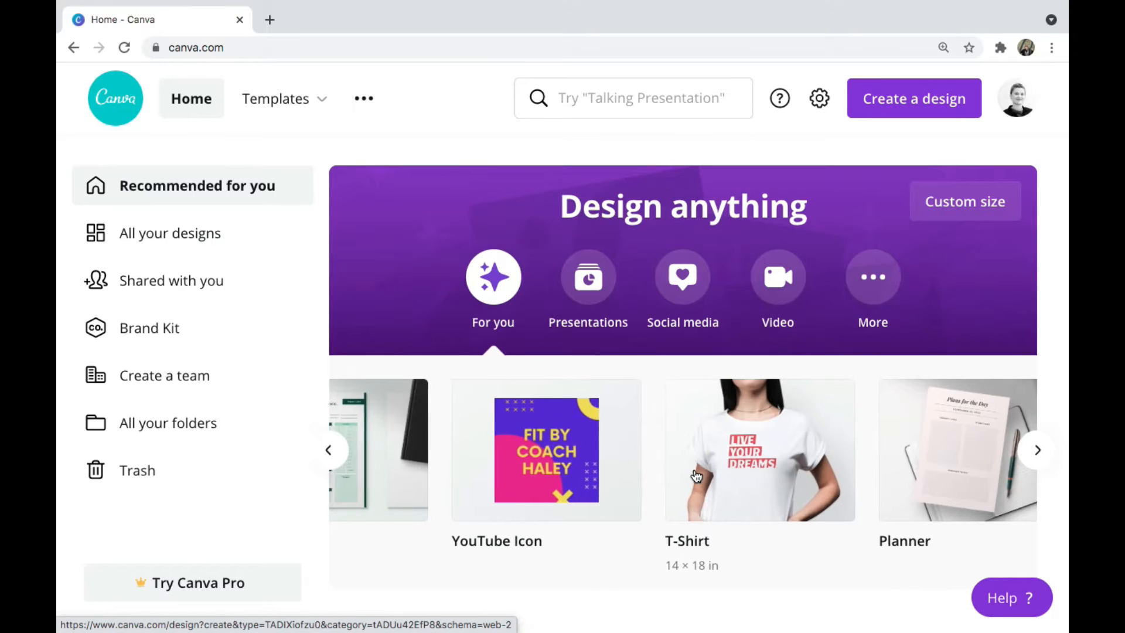
{"action": "scroll", "coordinate": [696, 476], "scroll_direction": "left", "scroll_amount": 15}
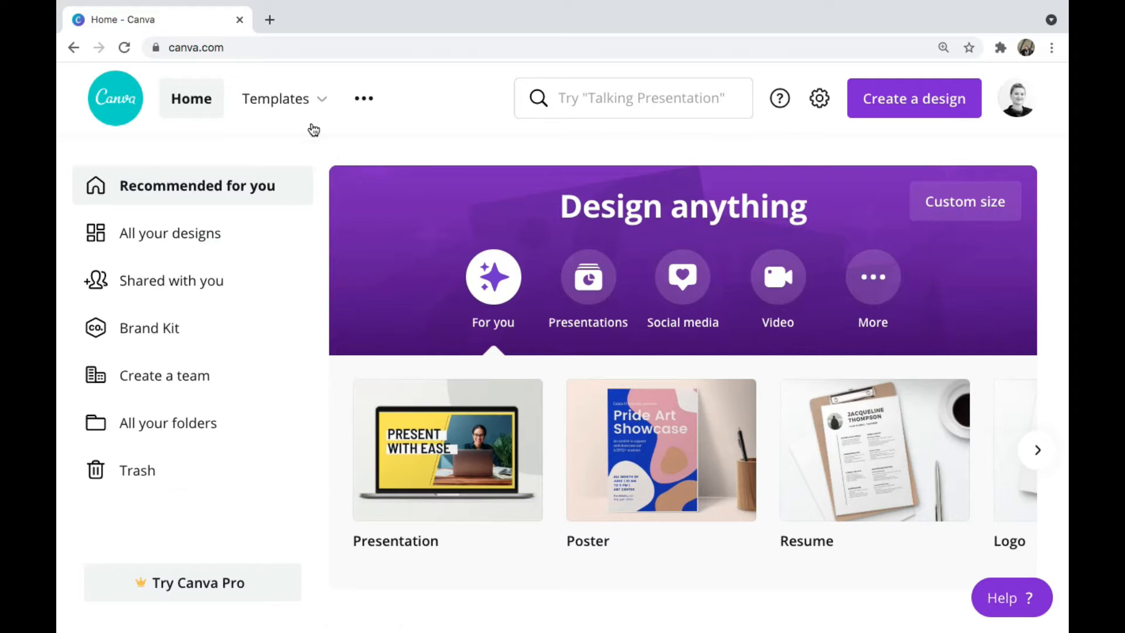
Step: Open the Posters template collection from the Marketing category and browse its poster templates
{"action": "mouse_move", "coordinate": [306, 104]}
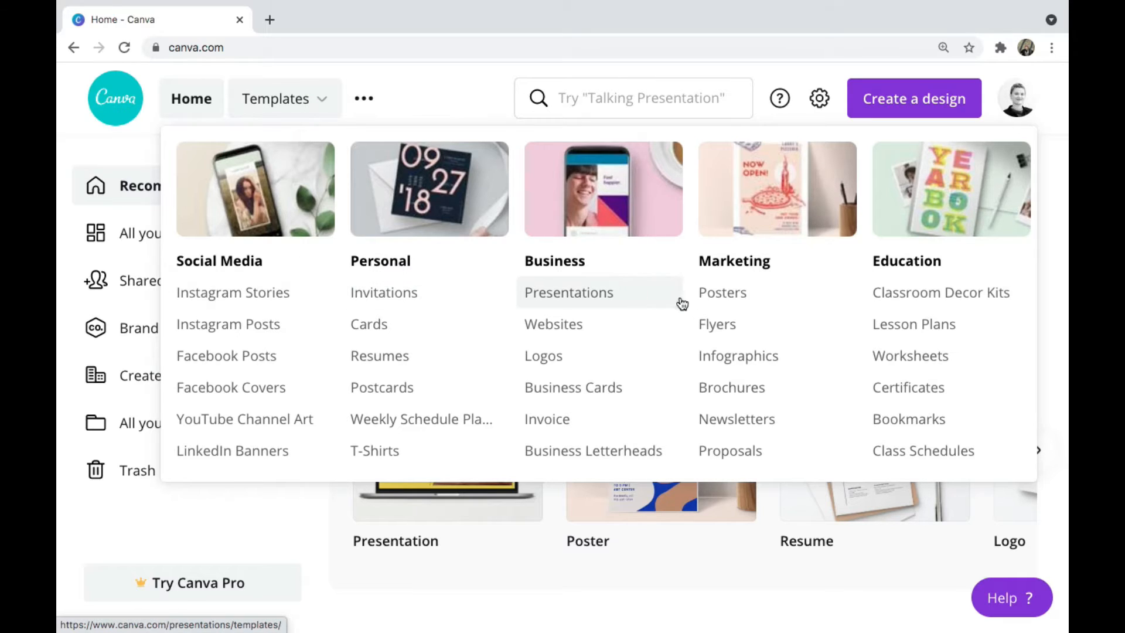
{"action": "left_click", "coordinate": [714, 301]}
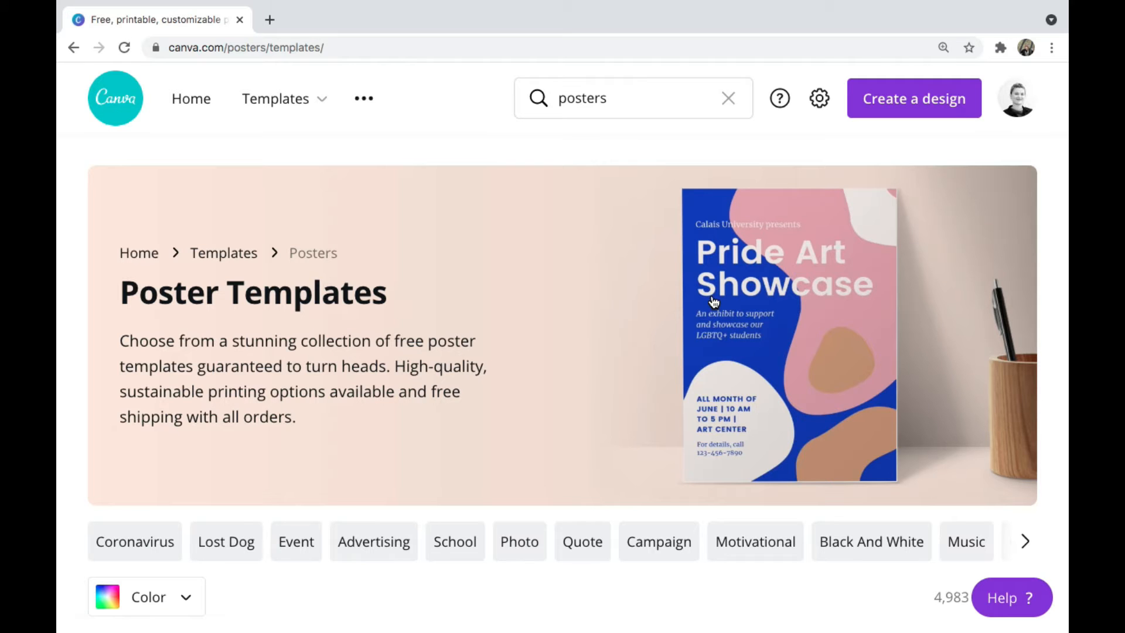
{"action": "scroll", "coordinate": [628, 424], "scroll_direction": "down", "scroll_amount": 10}
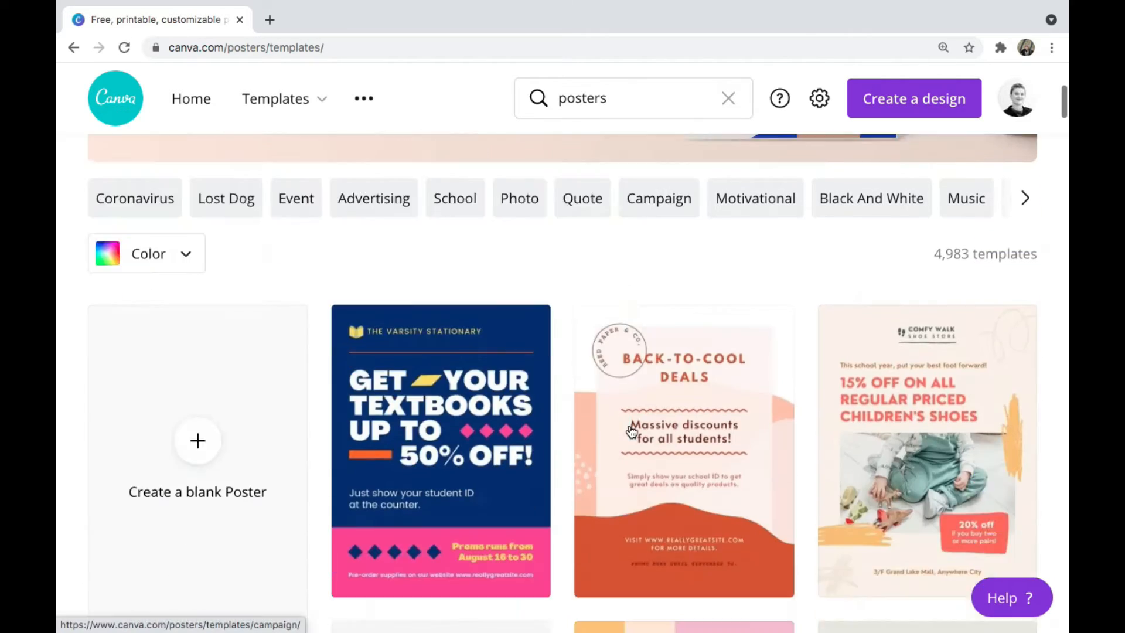
Step: Find the free Green Gradient Corporate Clean Vaccine Information General Health Poster template and start a design from it
{"action": "scroll", "coordinate": [630, 428], "scroll_direction": "up", "scroll_amount": 10}
{"action": "scroll", "coordinate": [631, 431], "scroll_direction": "down", "scroll_amount": 15}
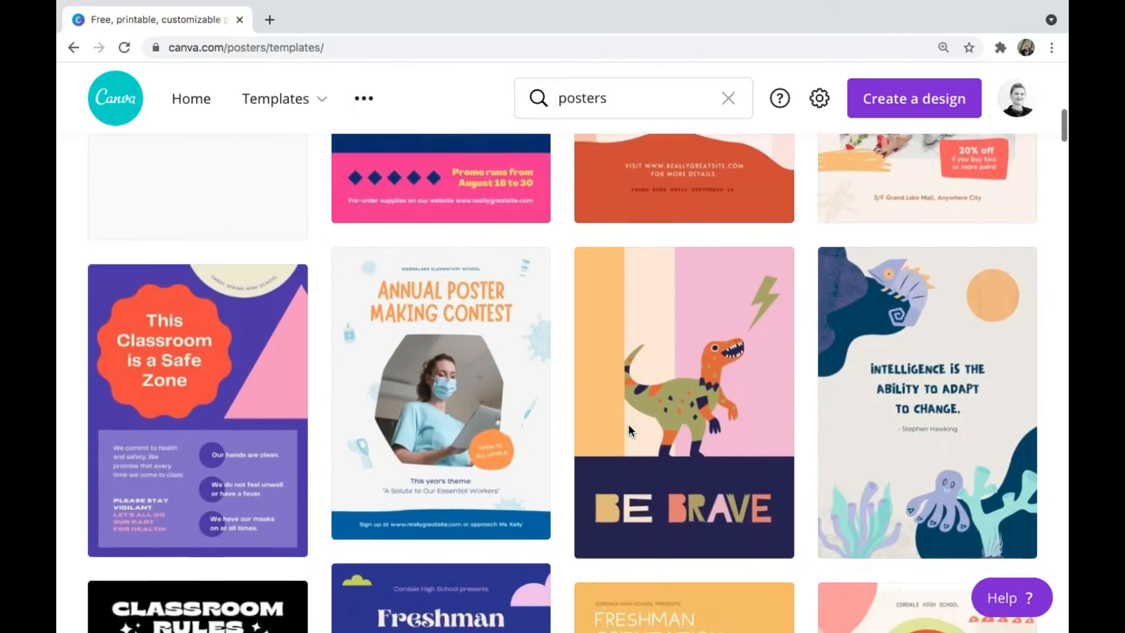
{"action": "scroll", "coordinate": [631, 431], "scroll_direction": "down", "scroll_amount": 10}
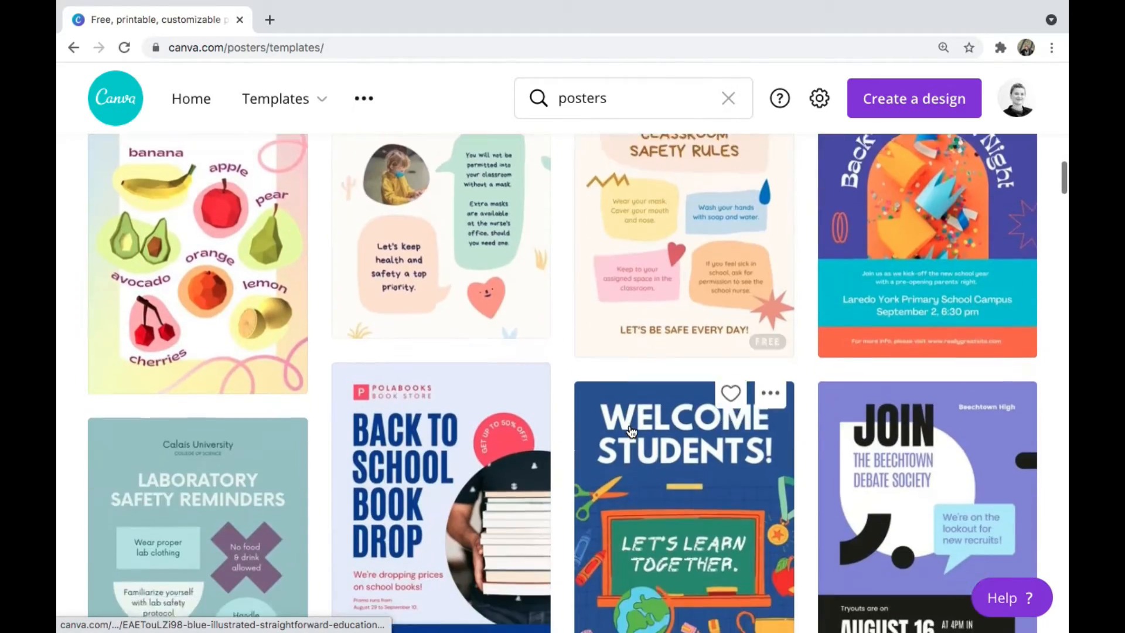
{"action": "scroll", "coordinate": [631, 432], "scroll_direction": "down", "scroll_amount": 10}
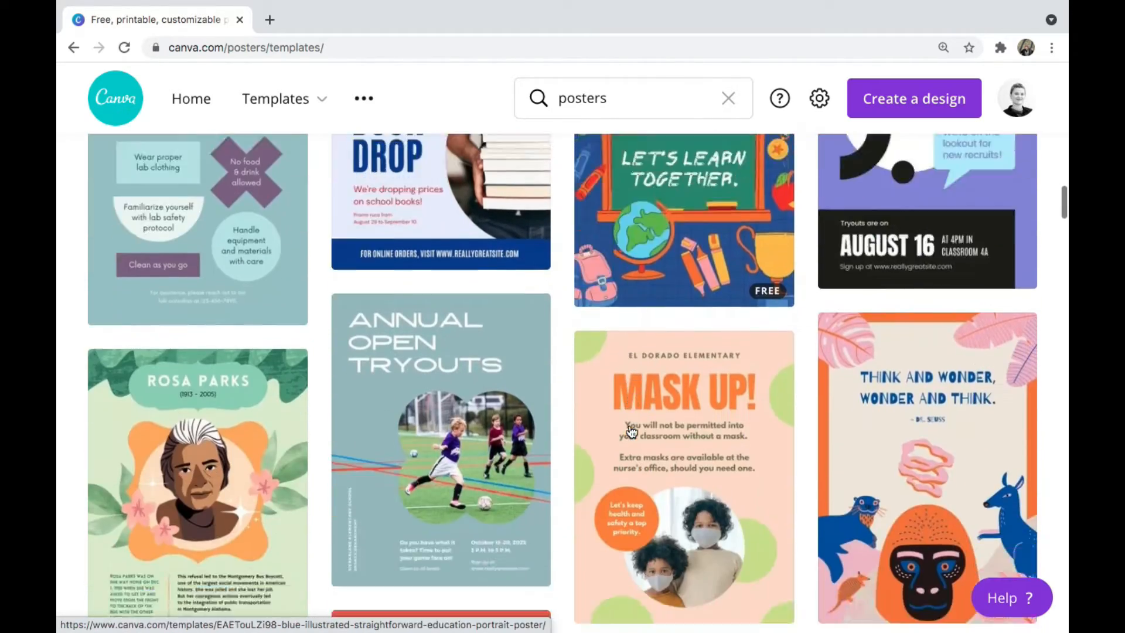
{"action": "scroll", "coordinate": [630, 431], "scroll_direction": "down", "scroll_amount": 10}
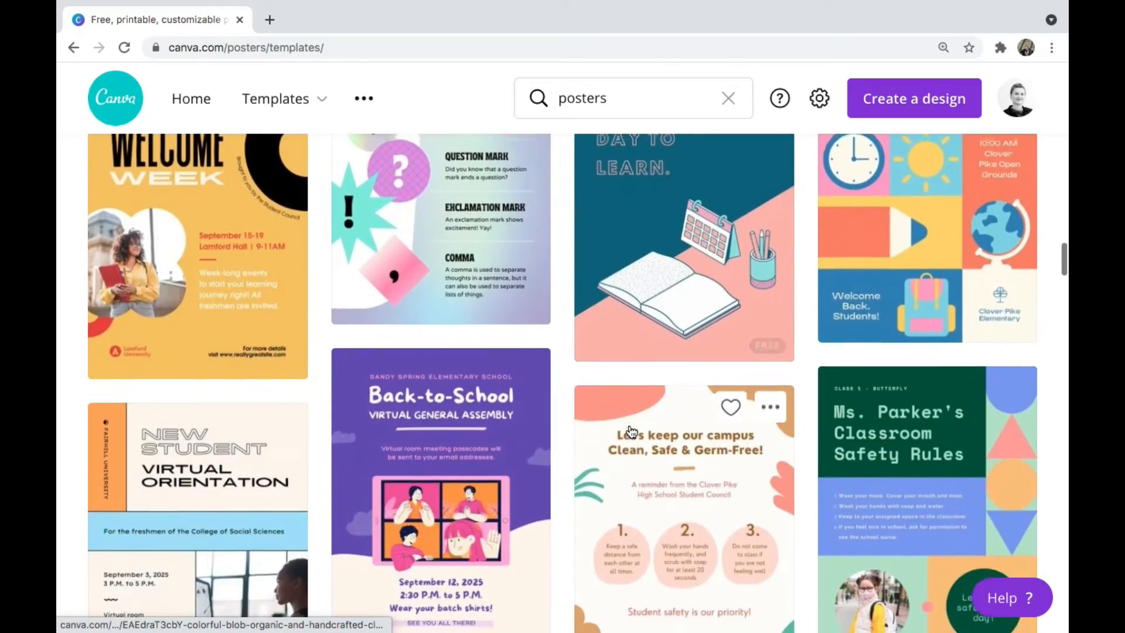
{"action": "scroll", "coordinate": [631, 431], "scroll_direction": "down", "scroll_amount": 10}
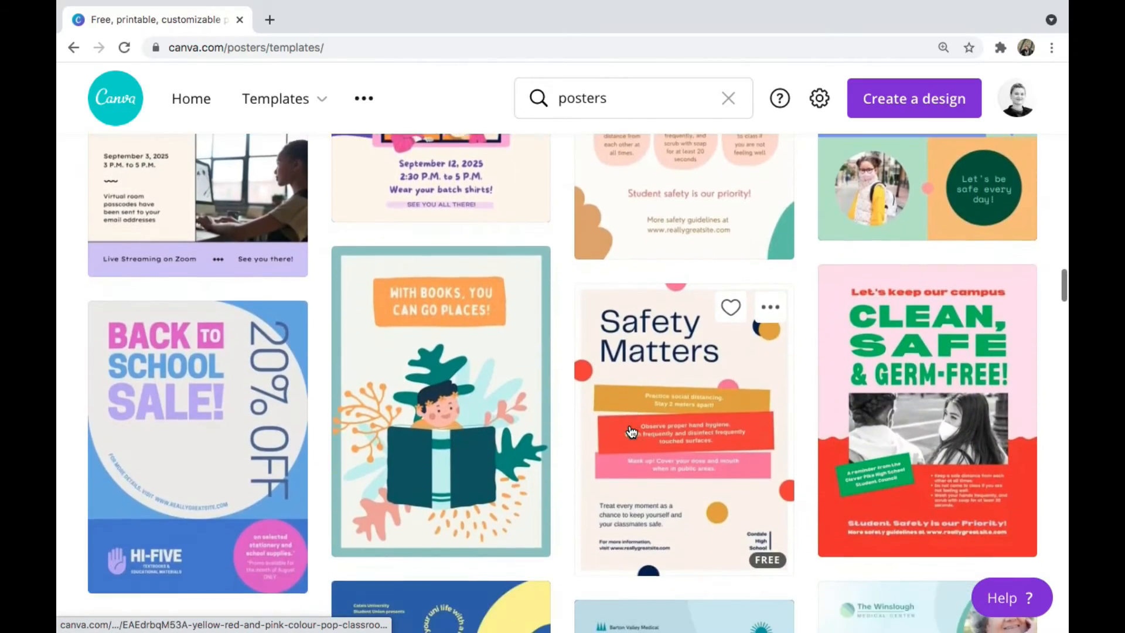
{"action": "scroll", "coordinate": [631, 432], "scroll_direction": "down", "scroll_amount": 10}
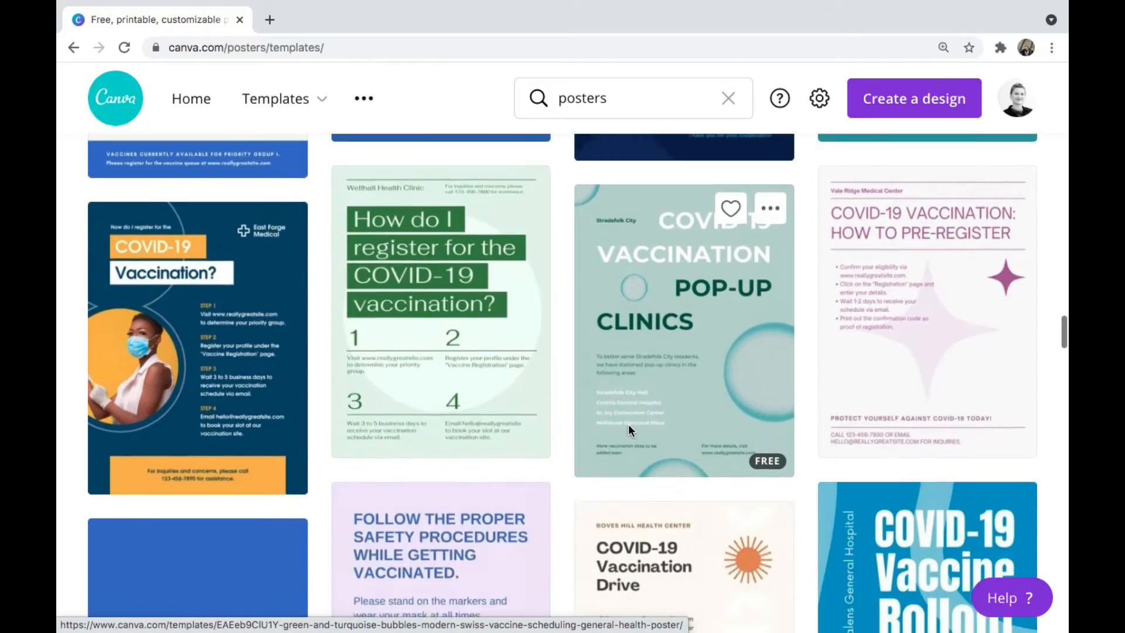
{"action": "scroll", "coordinate": [631, 431], "scroll_direction": "down", "scroll_amount": 10}
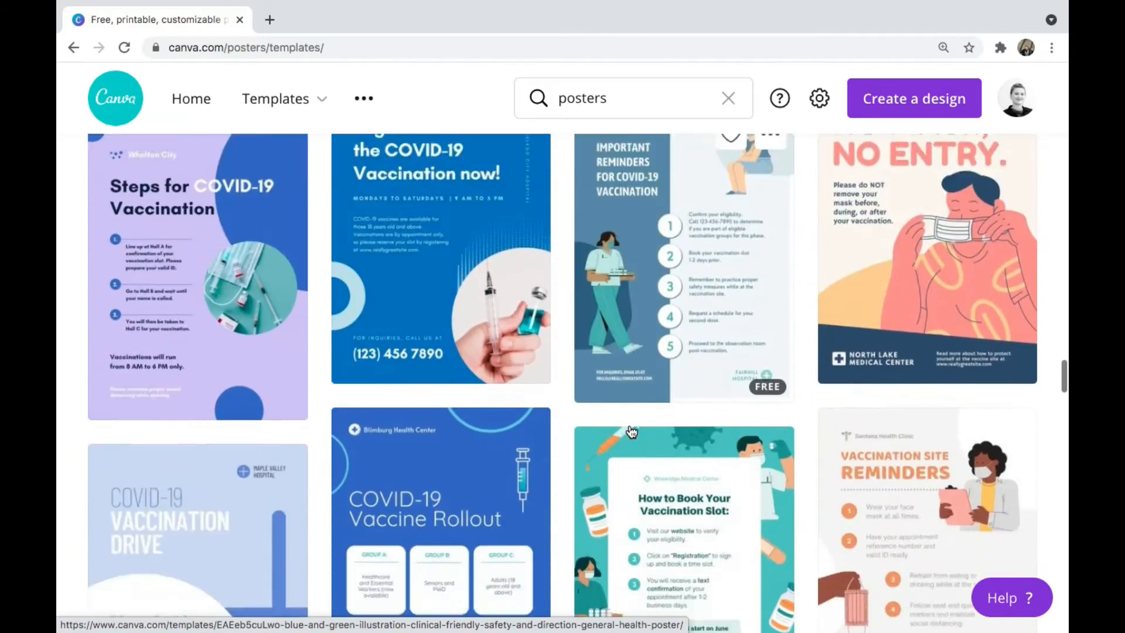
{"action": "scroll", "coordinate": [631, 432], "scroll_direction": "down", "scroll_amount": 2}
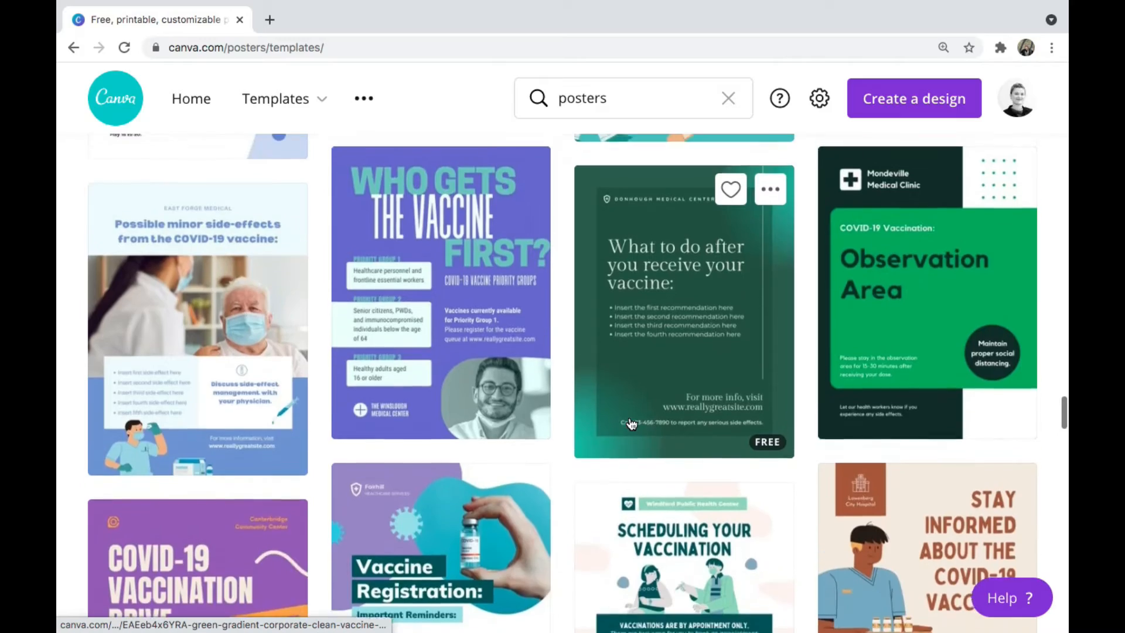
{"action": "scroll", "coordinate": [631, 427], "scroll_direction": "up", "scroll_amount": 1}
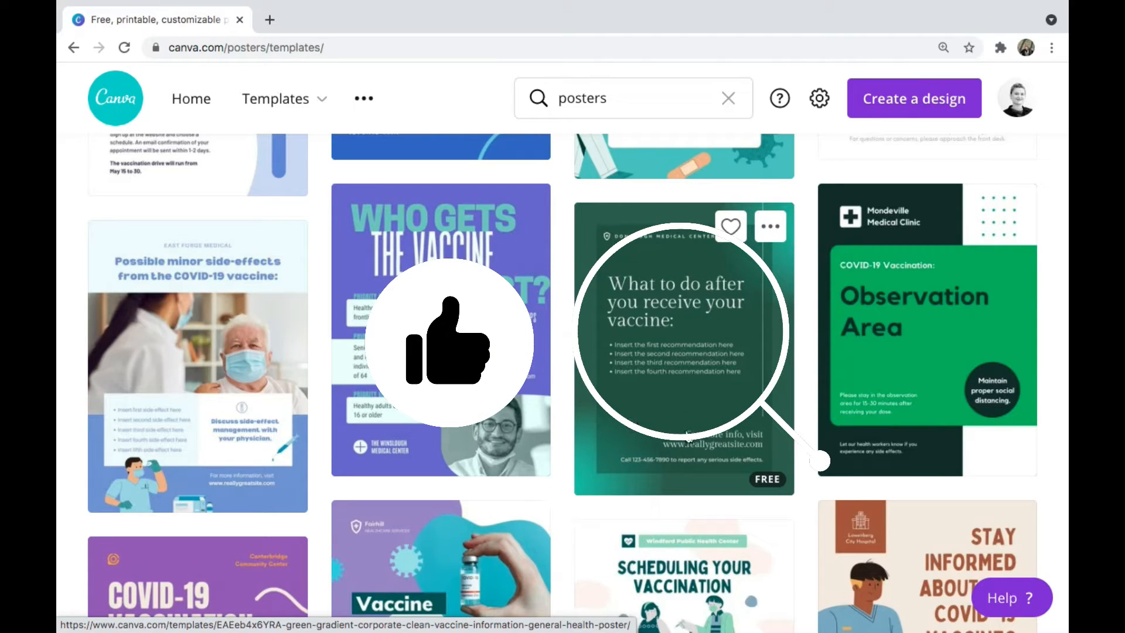
{"action": "left_click", "coordinate": [771, 484]}
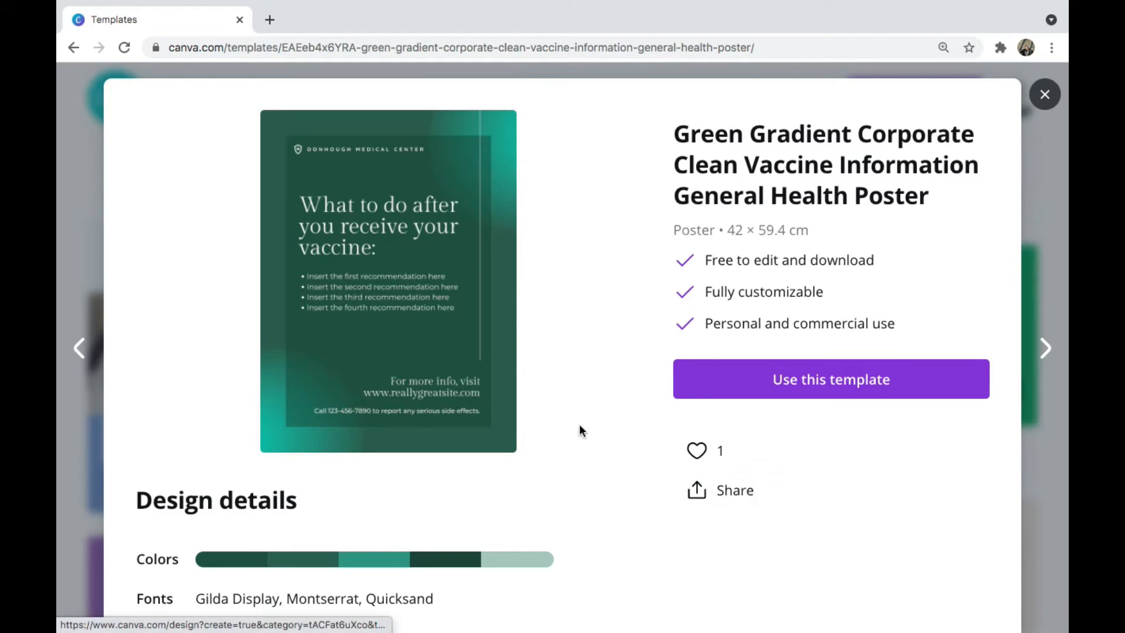
{"action": "left_click", "coordinate": [741, 390]}
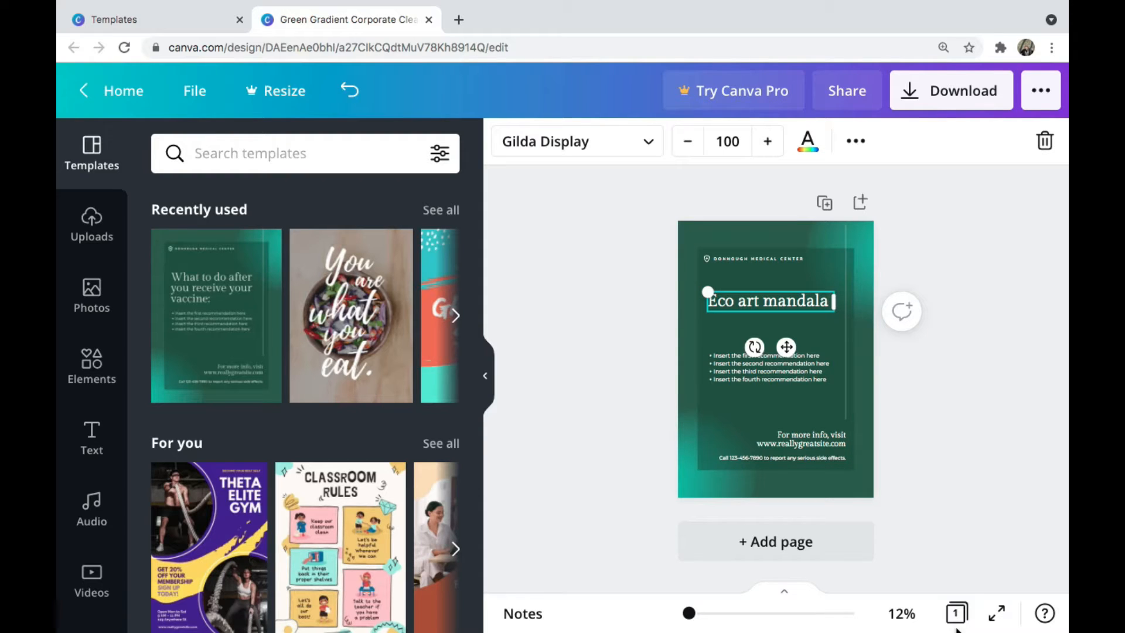
Step: Remove the Donhough Medical Center text and its shield logo from the poster's header
{"action": "left_click", "coordinate": [902, 613]}
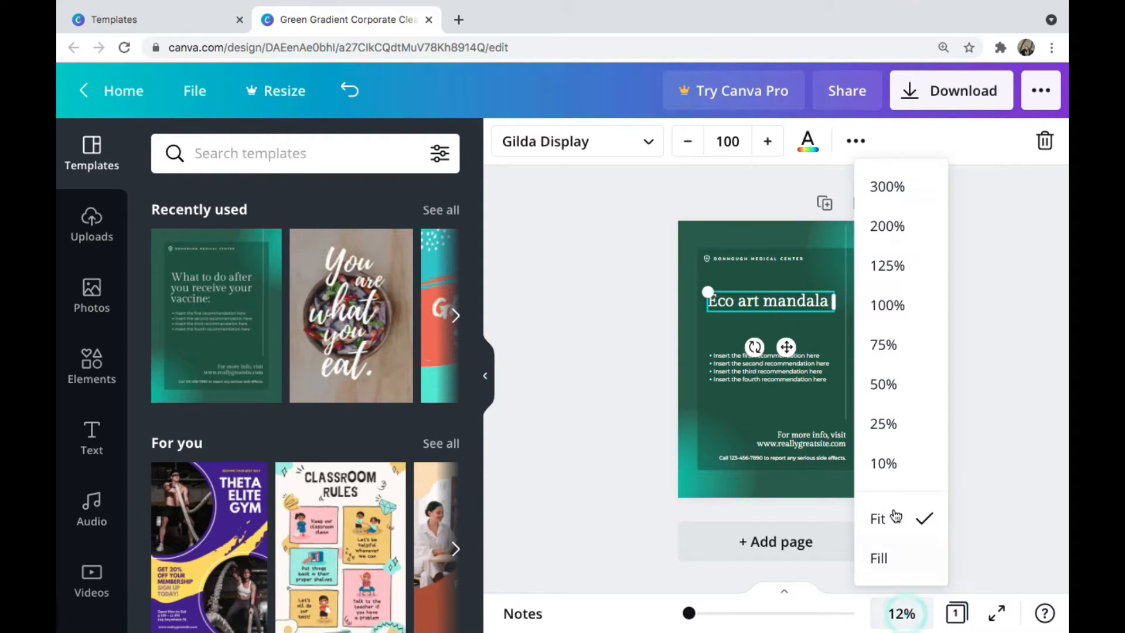
{"action": "left_click", "coordinate": [884, 384]}
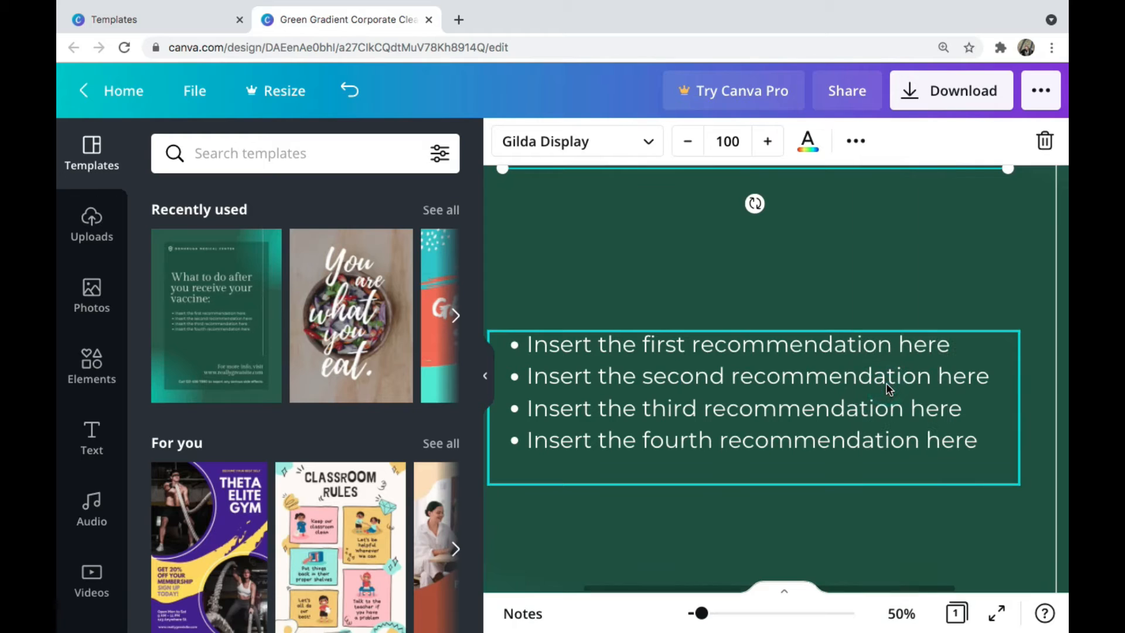
{"action": "scroll", "coordinate": [891, 504], "scroll_direction": "up", "scroll_amount": 7}
{"action": "scroll", "coordinate": [891, 504], "scroll_direction": "down", "scroll_amount": 1}
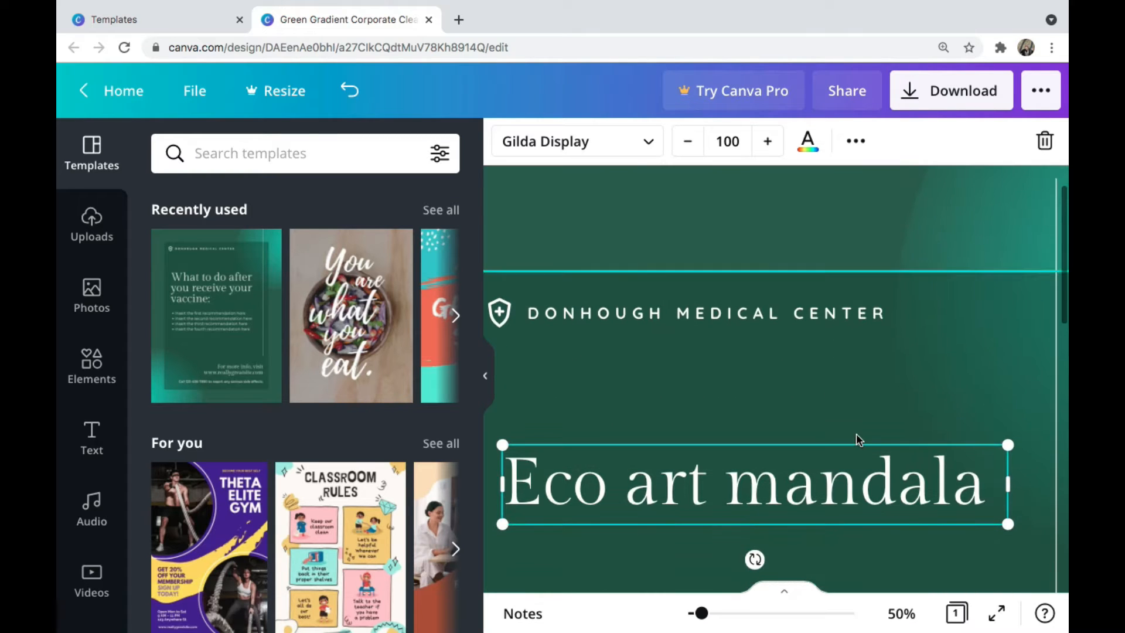
{"action": "scroll", "coordinate": [856, 435], "scroll_direction": "left", "scroll_amount": 1}
{"action": "scroll", "coordinate": [856, 434], "scroll_direction": "down", "scroll_amount": 1}
{"action": "scroll", "coordinate": [856, 438], "scroll_direction": "left", "scroll_amount": 1}
{"action": "left_click", "coordinate": [571, 285]}
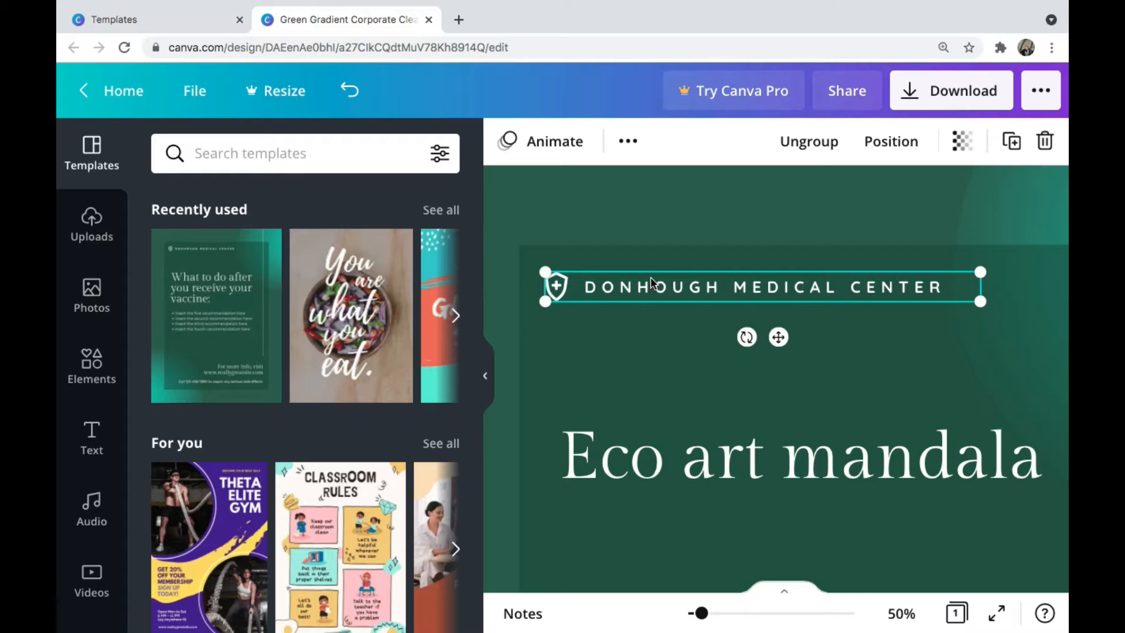
{"action": "double_click", "coordinate": [861, 293]}
{"action": "key", "text": "BackSpace"}
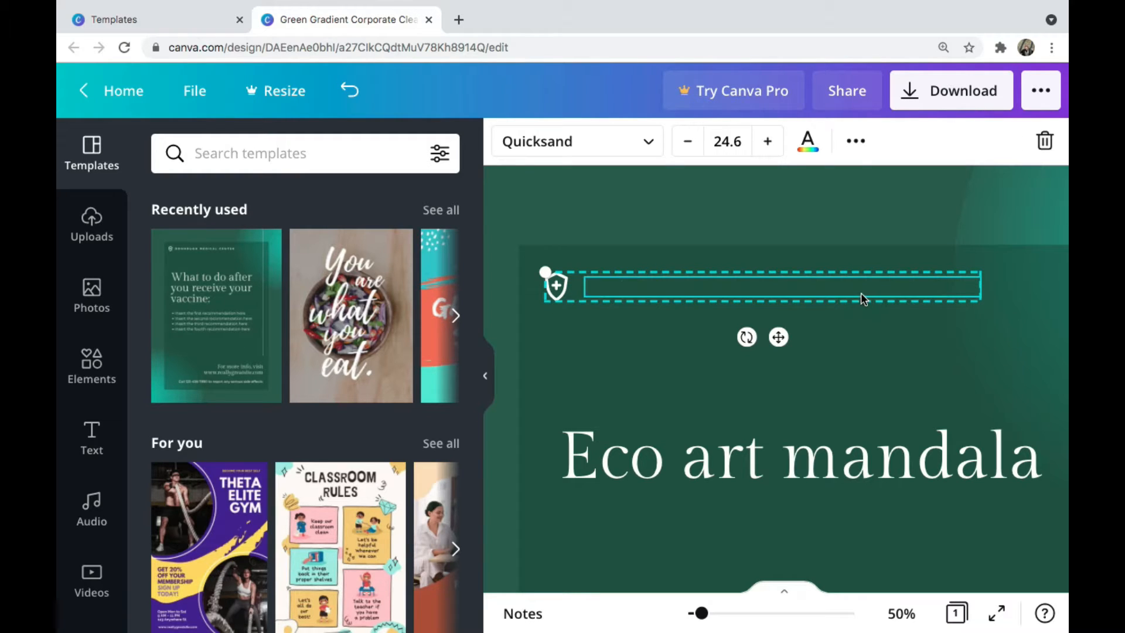
{"action": "left_click", "coordinate": [554, 298]}
{"action": "left_click", "coordinate": [553, 299]}
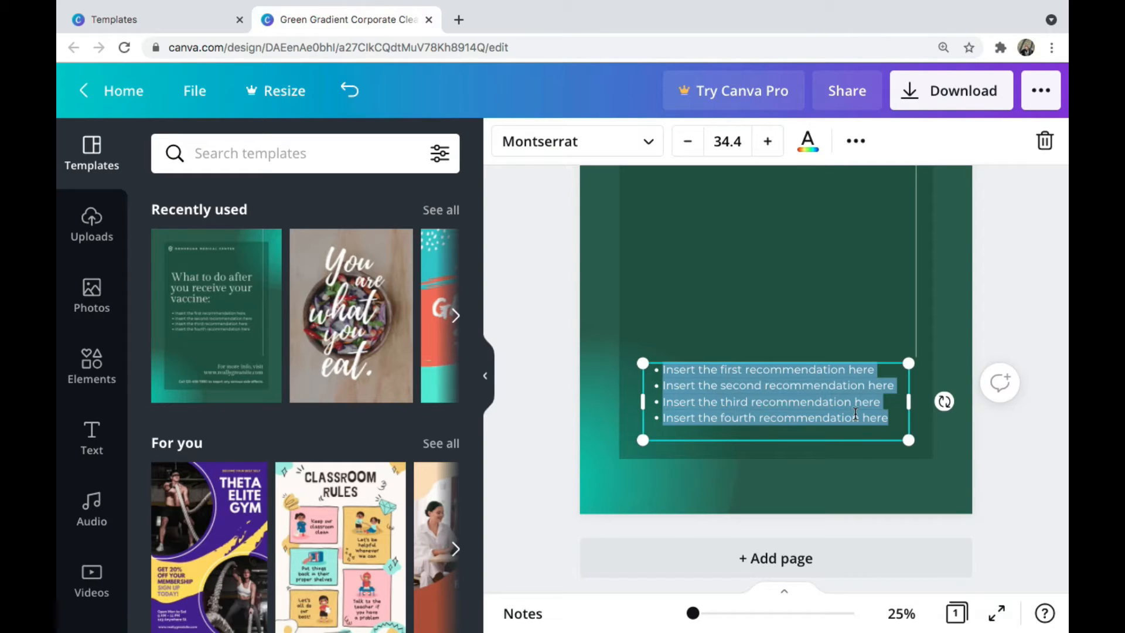
Step: Delete the four placeholder recommendation bullets from the text box near the poster's lower edge
{"action": "key", "text": "BackSpace"}
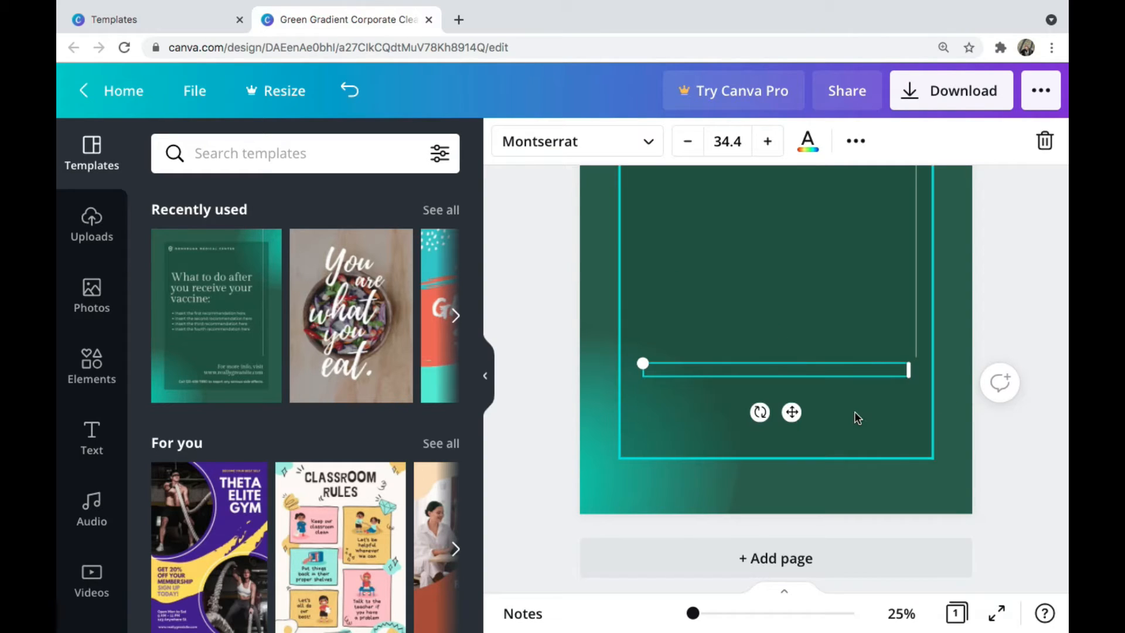
{"action": "scroll", "coordinate": [857, 416], "scroll_direction": "up", "scroll_amount": 5}
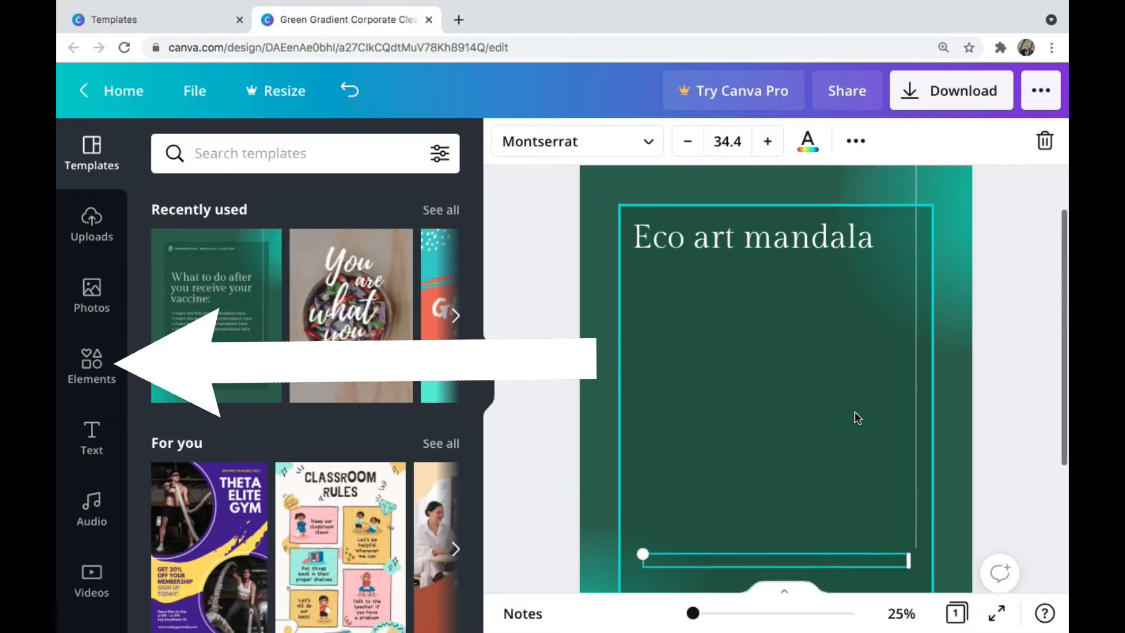
{"action": "scroll", "coordinate": [857, 417], "scroll_direction": "down", "scroll_amount": 3}
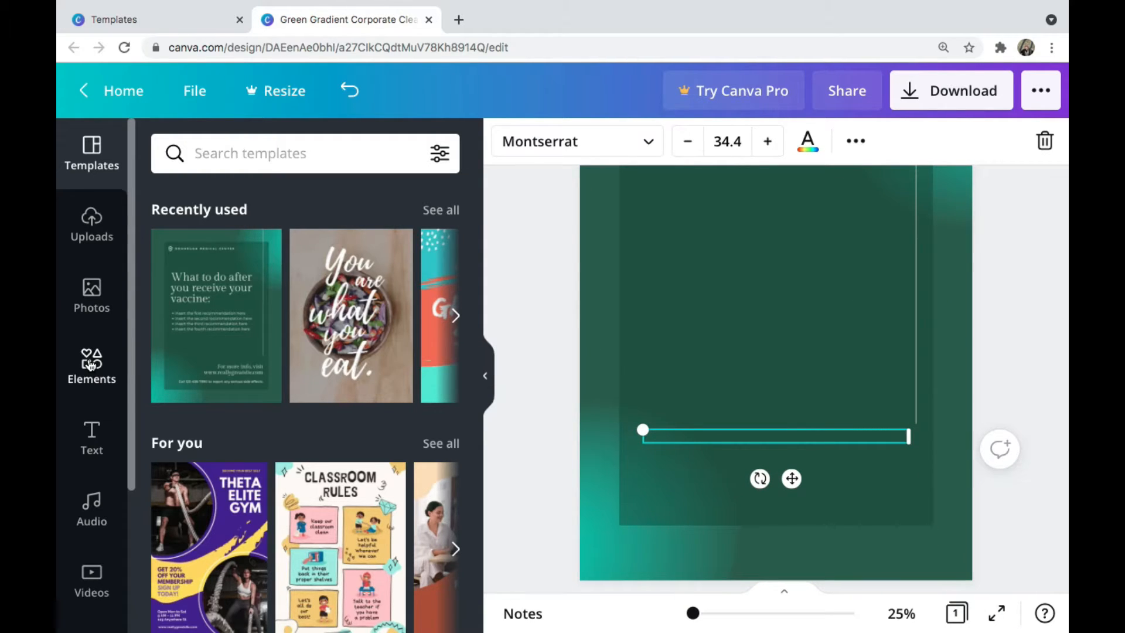
Step: Look through the Elements library, from lines, shapes, frames and stickers to grids, gradients and the illustration collections
{"action": "left_click", "coordinate": [91, 365]}
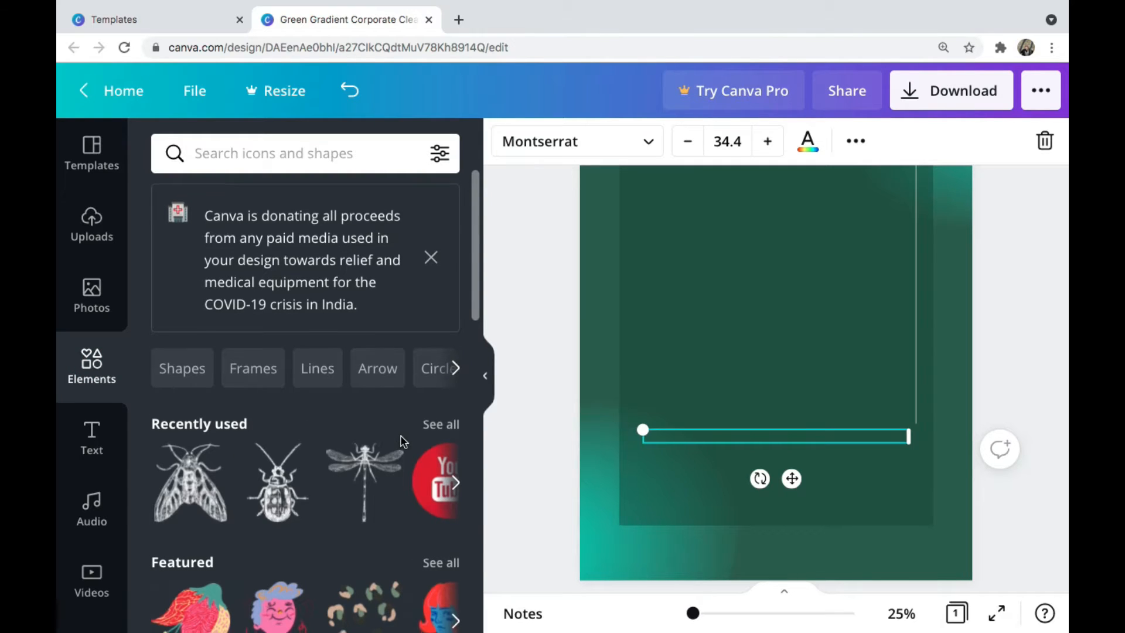
{"action": "scroll", "coordinate": [403, 441], "scroll_direction": "down", "scroll_amount": 1}
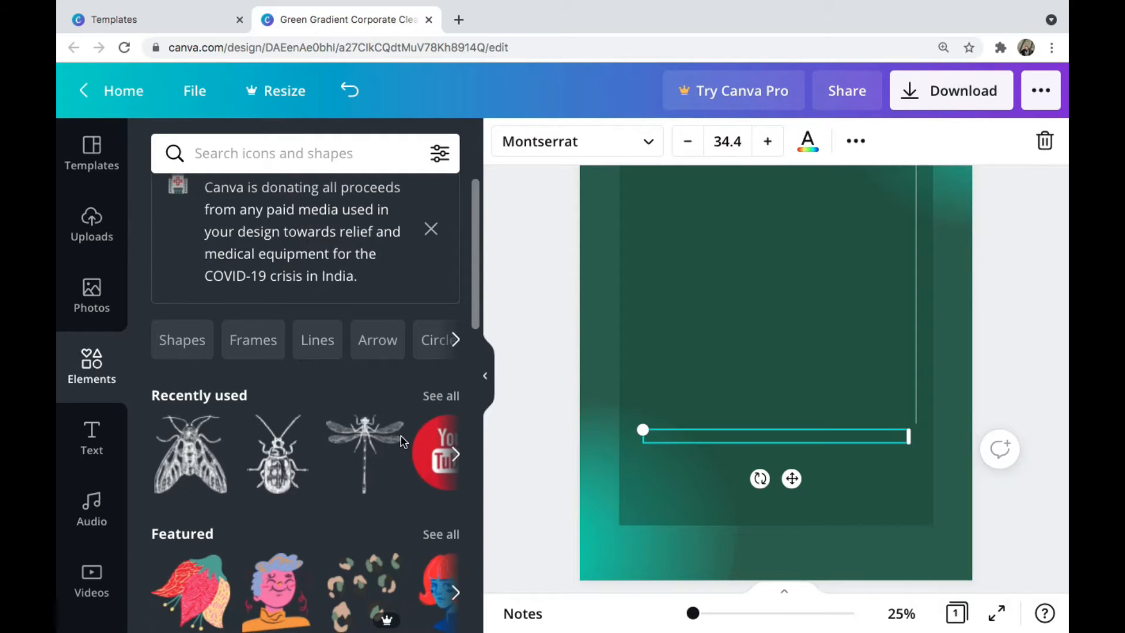
{"action": "scroll", "coordinate": [403, 440], "scroll_direction": "down", "scroll_amount": 1}
{"action": "scroll", "coordinate": [403, 440], "scroll_direction": "down", "scroll_amount": 5}
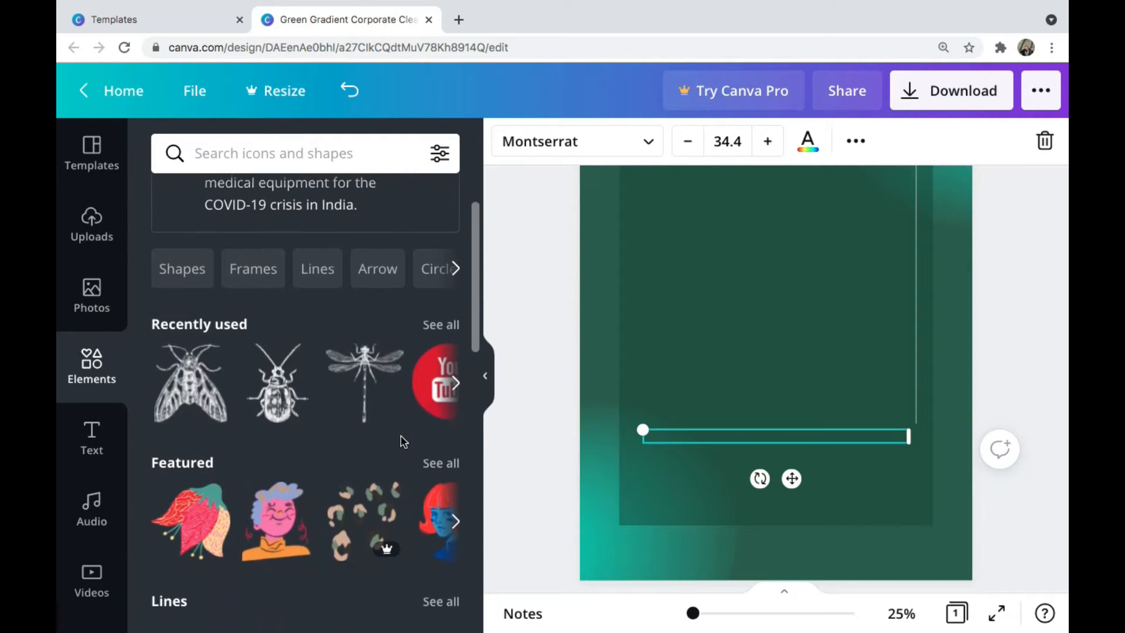
{"action": "scroll", "coordinate": [404, 440], "scroll_direction": "down", "scroll_amount": 10}
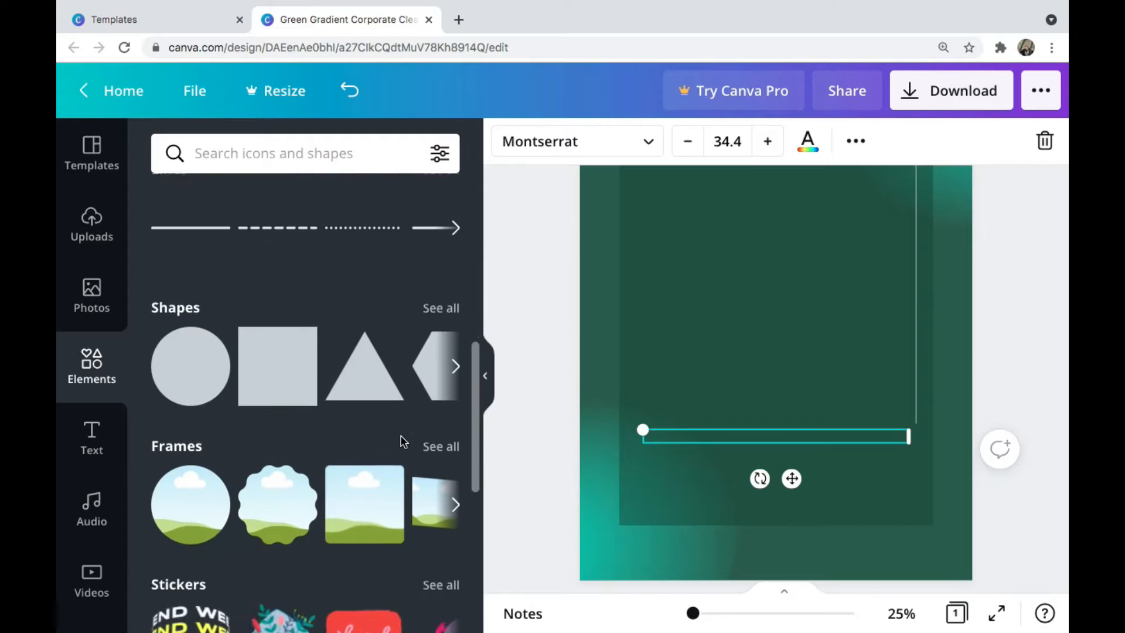
{"action": "scroll", "coordinate": [403, 442], "scroll_direction": "down", "scroll_amount": 2}
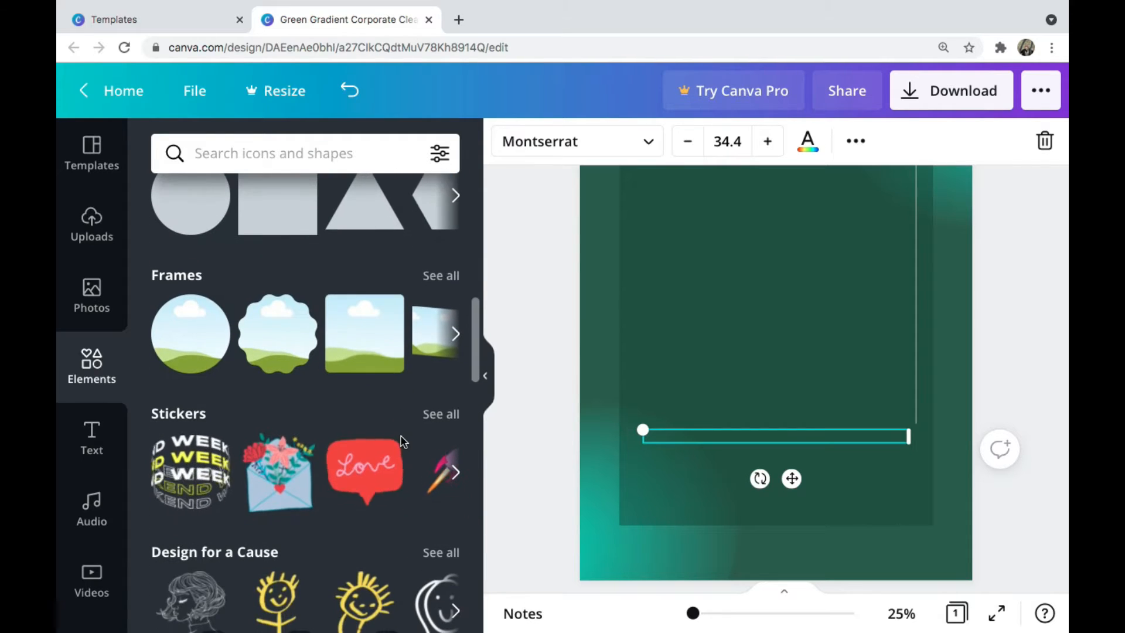
{"action": "scroll", "coordinate": [403, 443], "scroll_direction": "down", "scroll_amount": 1}
{"action": "scroll", "coordinate": [403, 442], "scroll_direction": "down", "scroll_amount": 3}
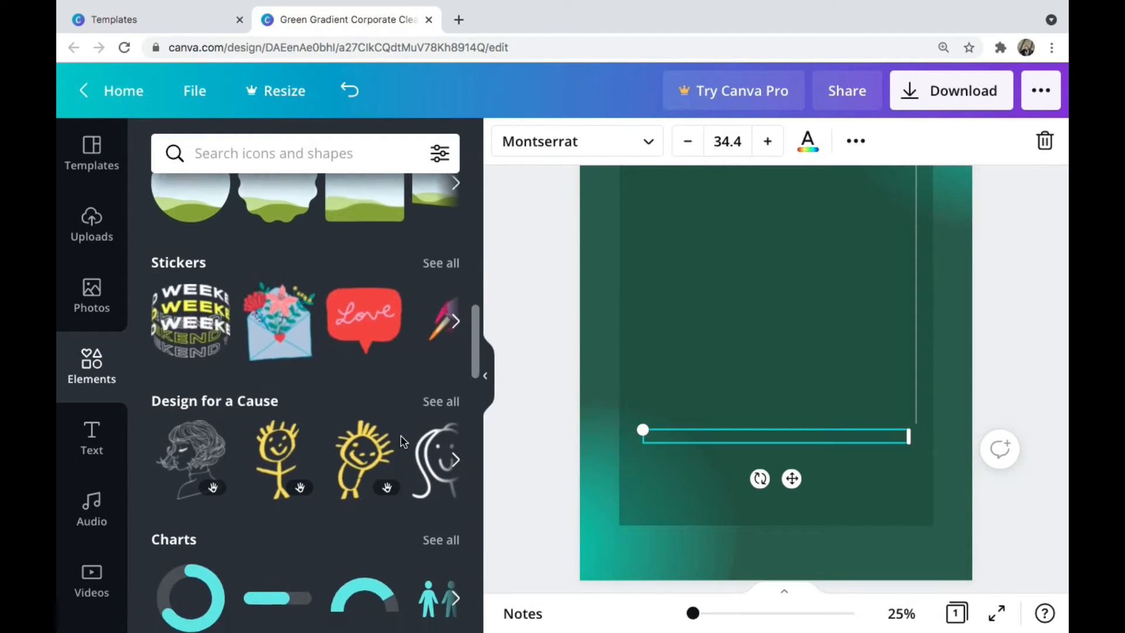
{"action": "scroll", "coordinate": [403, 442], "scroll_direction": "down", "scroll_amount": 10}
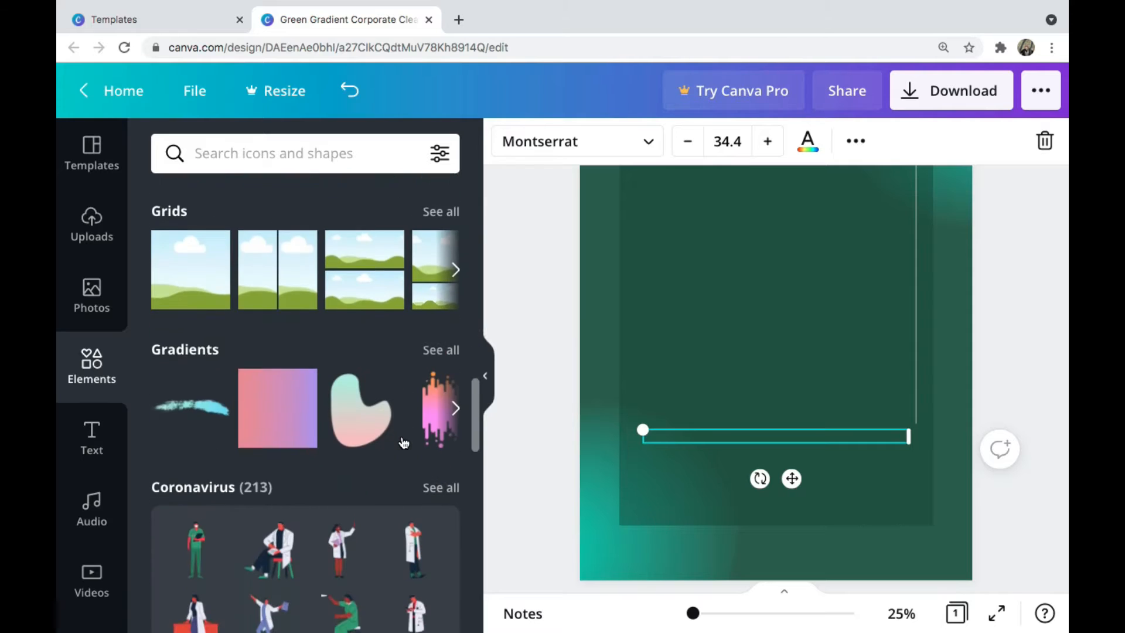
{"action": "scroll", "coordinate": [403, 440], "scroll_direction": "up", "scroll_amount": 2}
{"action": "scroll", "coordinate": [403, 442], "scroll_direction": "down", "scroll_amount": 15}
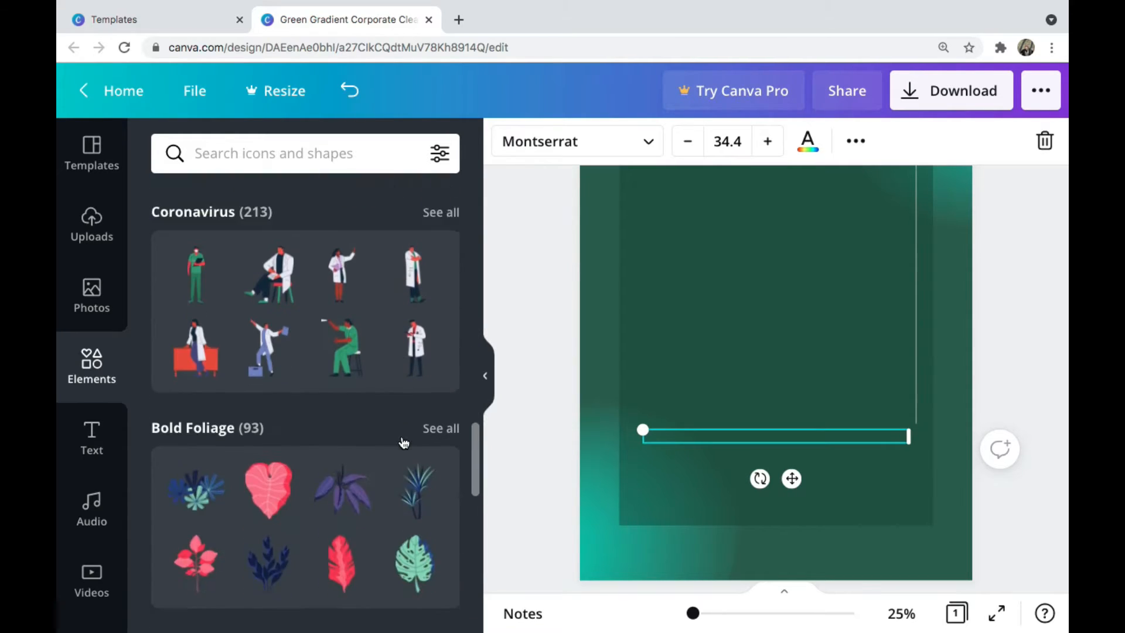
{"action": "scroll", "coordinate": [404, 443], "scroll_direction": "down", "scroll_amount": 15}
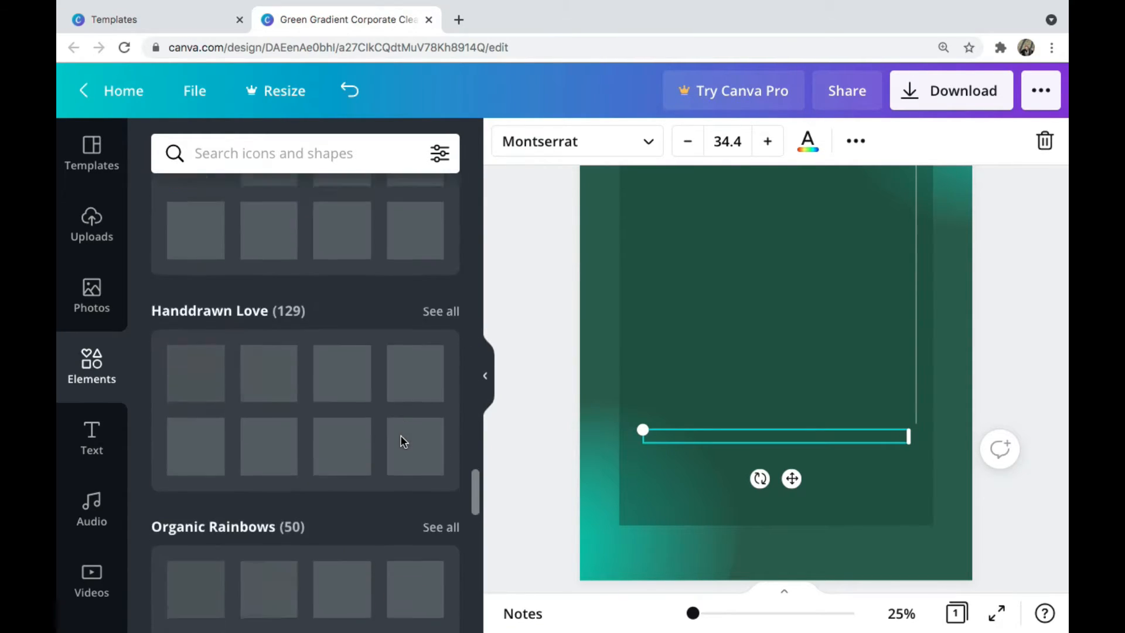
{"action": "scroll", "coordinate": [404, 443], "scroll_direction": "down", "scroll_amount": 10}
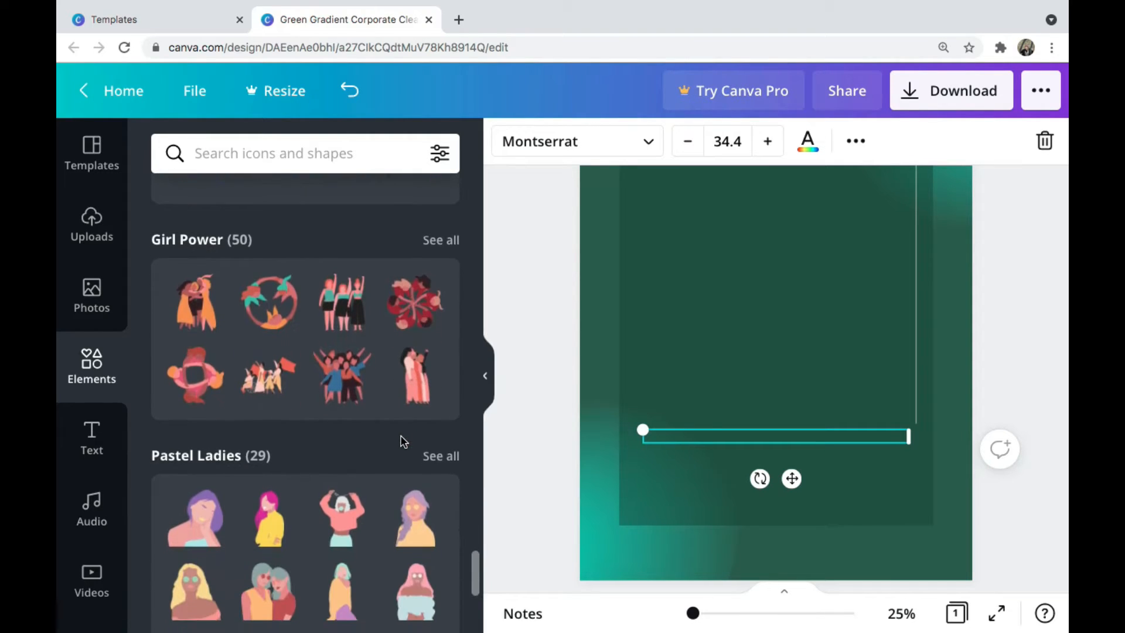
Step: Add the free green palm leaf from the Bright Leaves collection to the poster's lower-right corner
{"action": "scroll", "coordinate": [404, 442], "scroll_direction": "up", "scroll_amount": 5}
{"action": "scroll", "coordinate": [404, 442], "scroll_direction": "up", "scroll_amount": 1}
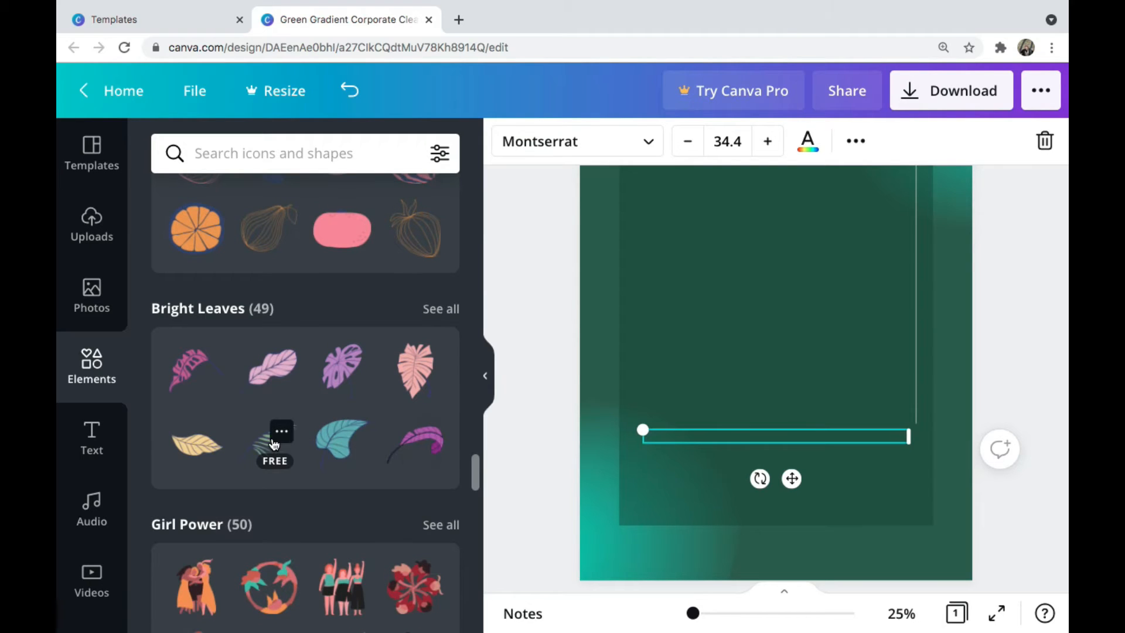
{"action": "left_click", "coordinate": [276, 434]}
{"action": "left_click_drag", "start_coordinate": [265, 441], "coordinate": [821, 492]}
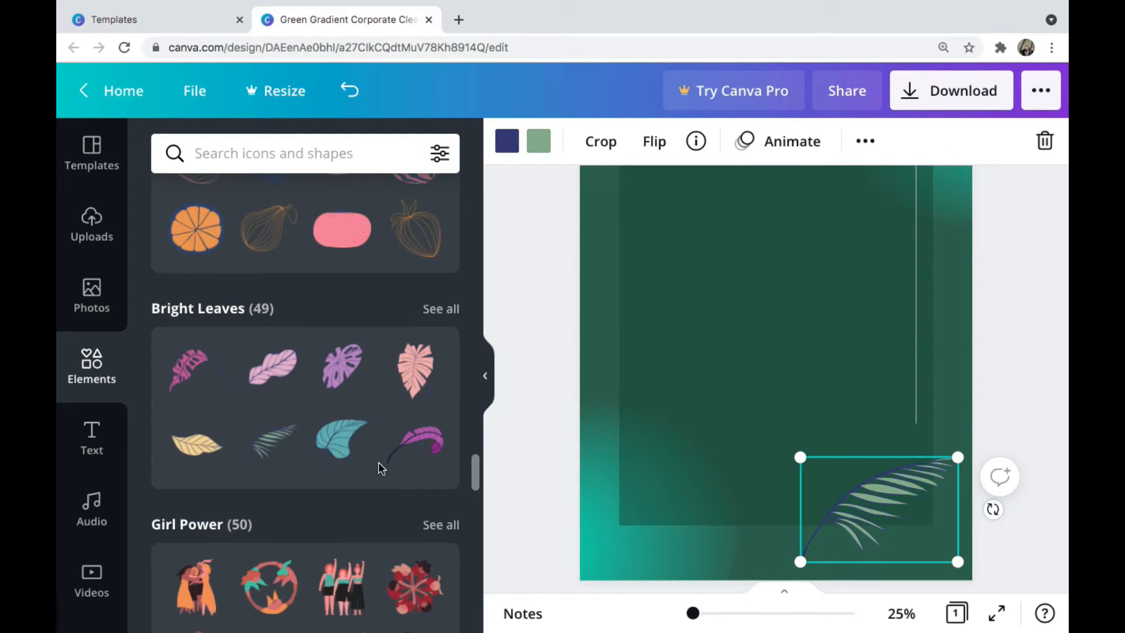
Step: Look through the remaining illustration collections below Bright Leaves, and the sticker, chart and grid categories of the Elements library
{"action": "scroll", "coordinate": [380, 468], "scroll_direction": "down", "scroll_amount": 1}
{"action": "scroll", "coordinate": [379, 468], "scroll_direction": "up", "scroll_amount": 4}
{"action": "scroll", "coordinate": [379, 469], "scroll_direction": "down", "scroll_amount": 2}
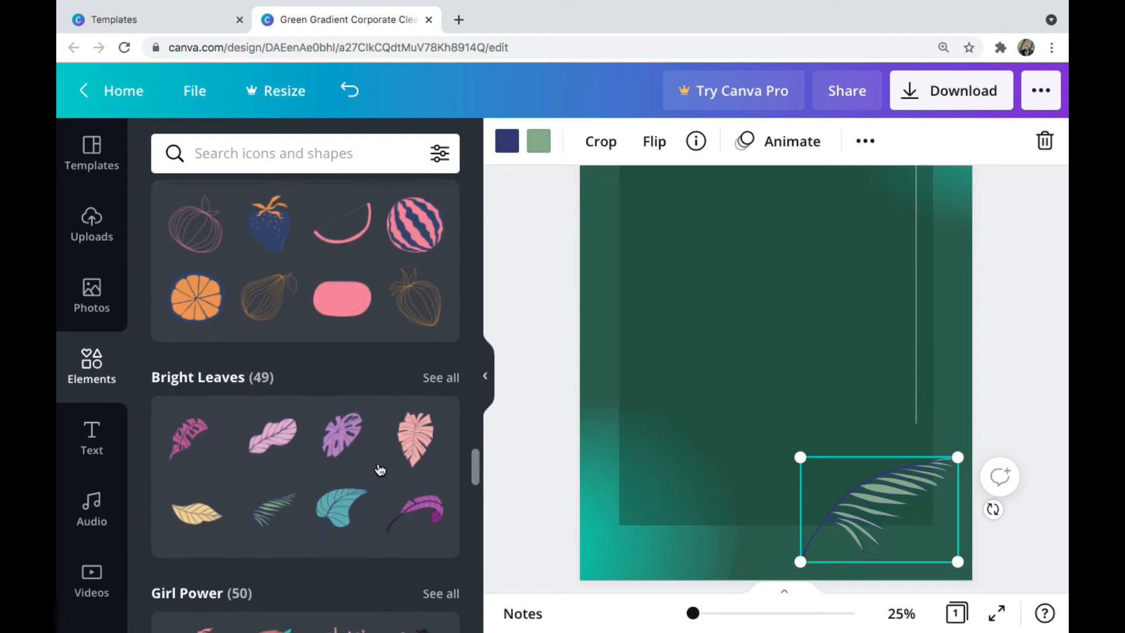
{"action": "scroll", "coordinate": [380, 469], "scroll_direction": "down", "scroll_amount": 5}
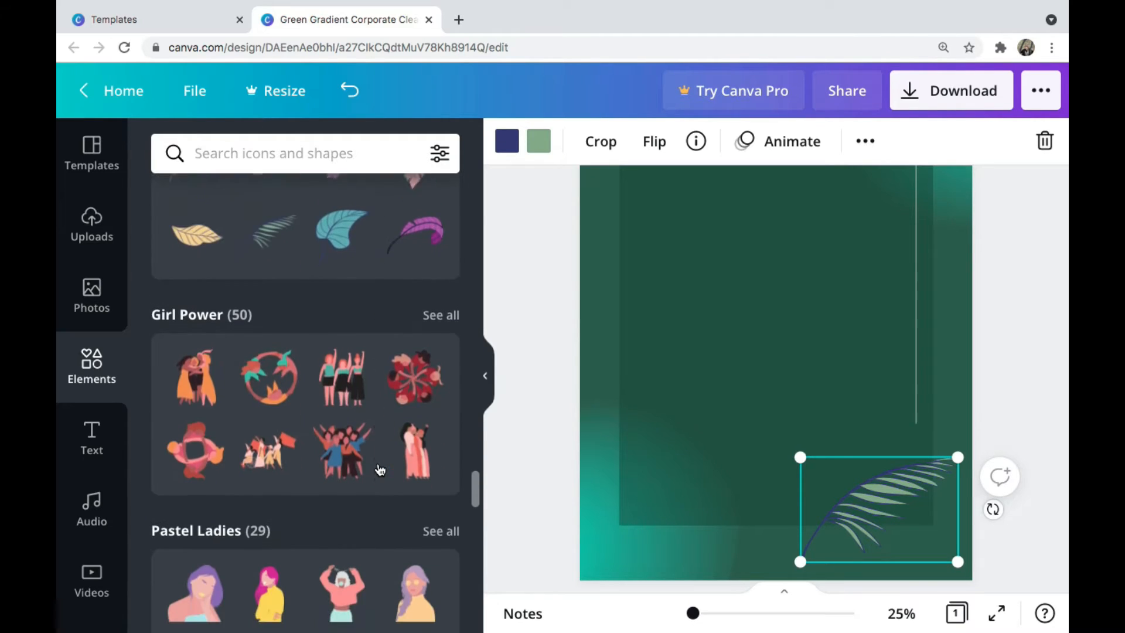
{"action": "scroll", "coordinate": [380, 469], "scroll_direction": "down", "scroll_amount": 10}
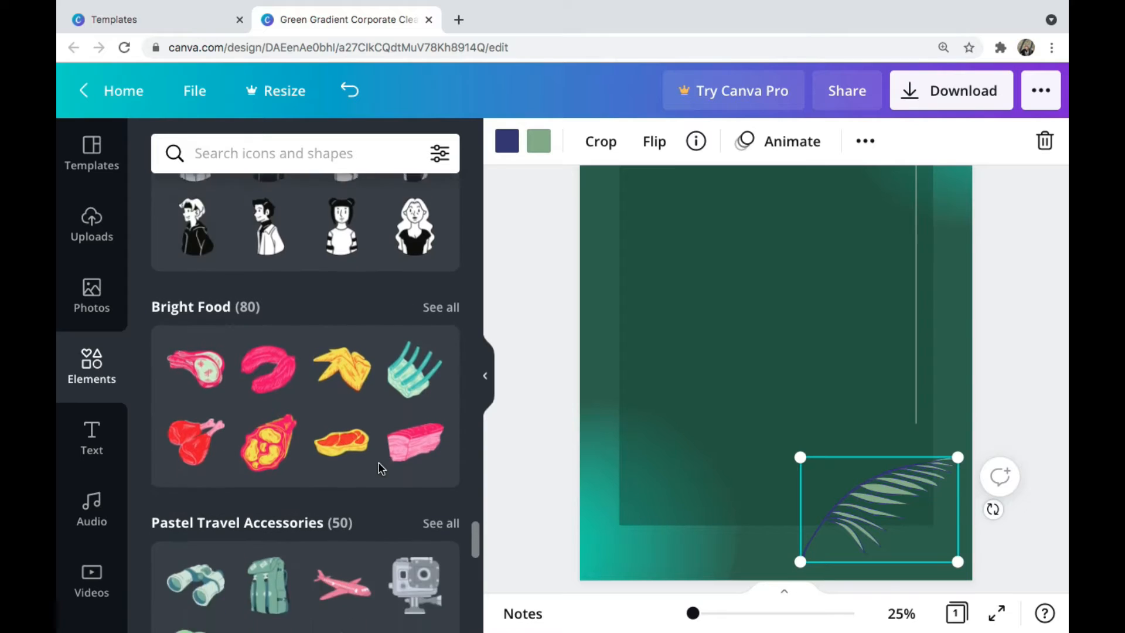
{"action": "scroll", "coordinate": [380, 468], "scroll_direction": "down", "scroll_amount": 8}
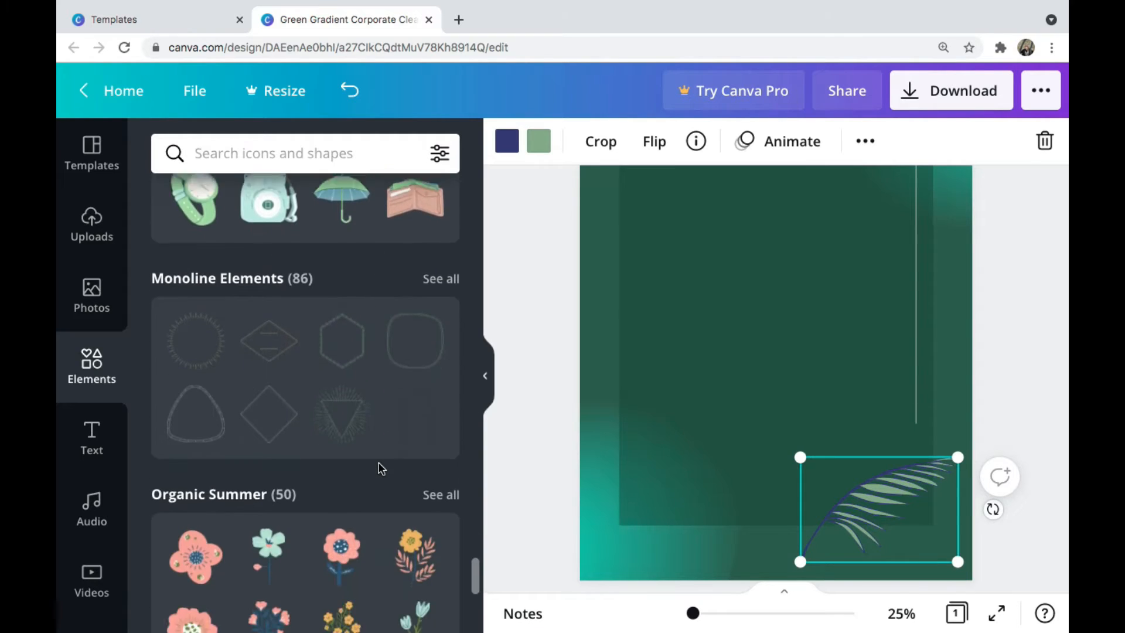
{"action": "scroll", "coordinate": [379, 468], "scroll_direction": "down", "scroll_amount": 10}
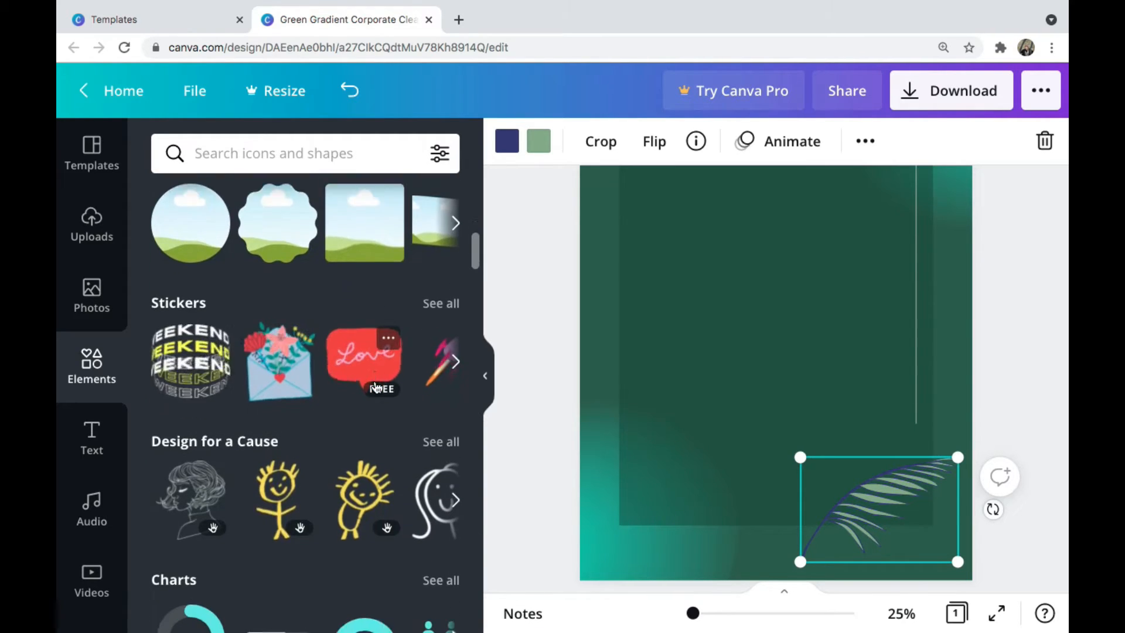
{"action": "scroll", "coordinate": [375, 387], "scroll_direction": "down", "scroll_amount": 8}
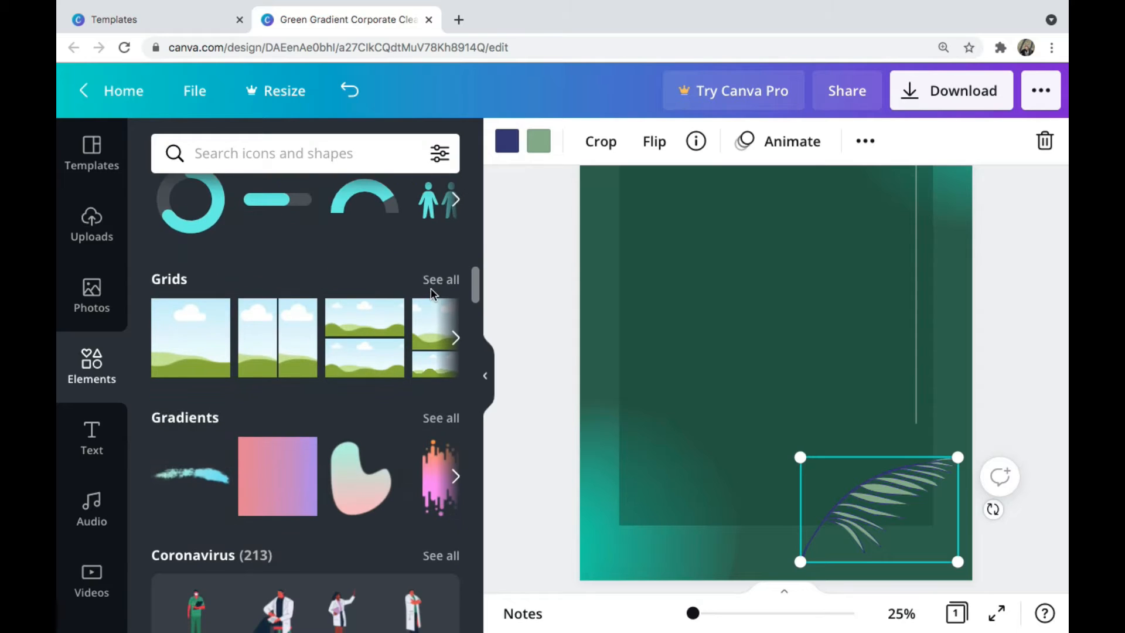
Step: Add a three-photo grid with two small frames above one large frame to the poster from the full Grids collection
{"action": "left_click", "coordinate": [434, 280]}
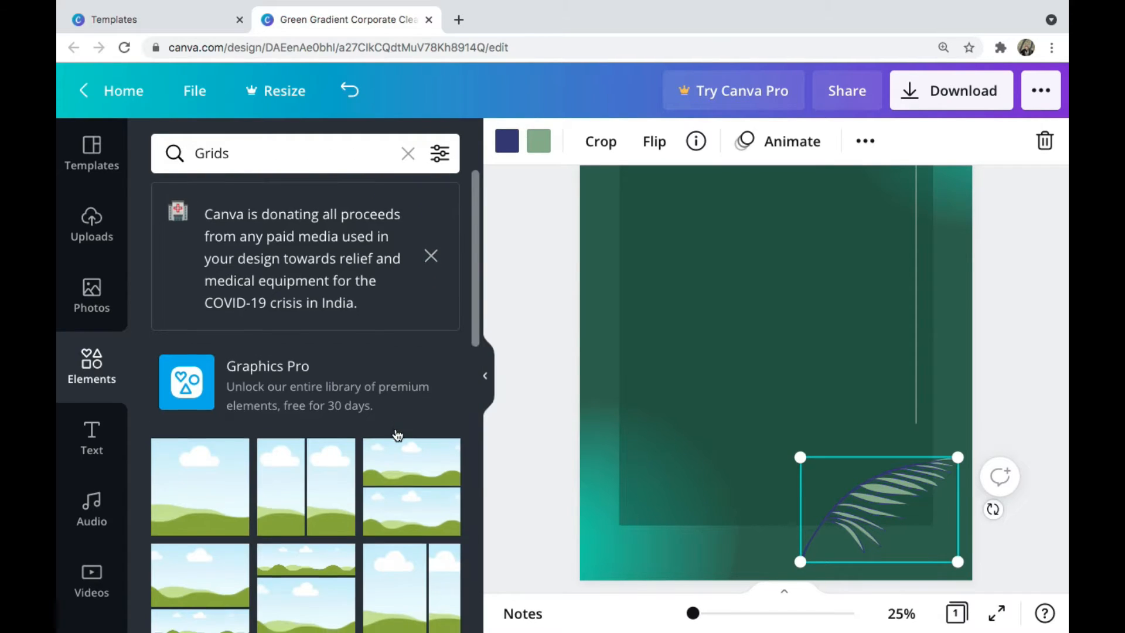
{"action": "scroll", "coordinate": [397, 435], "scroll_direction": "down", "scroll_amount": 3}
{"action": "scroll", "coordinate": [398, 434], "scroll_direction": "down", "scroll_amount": 4}
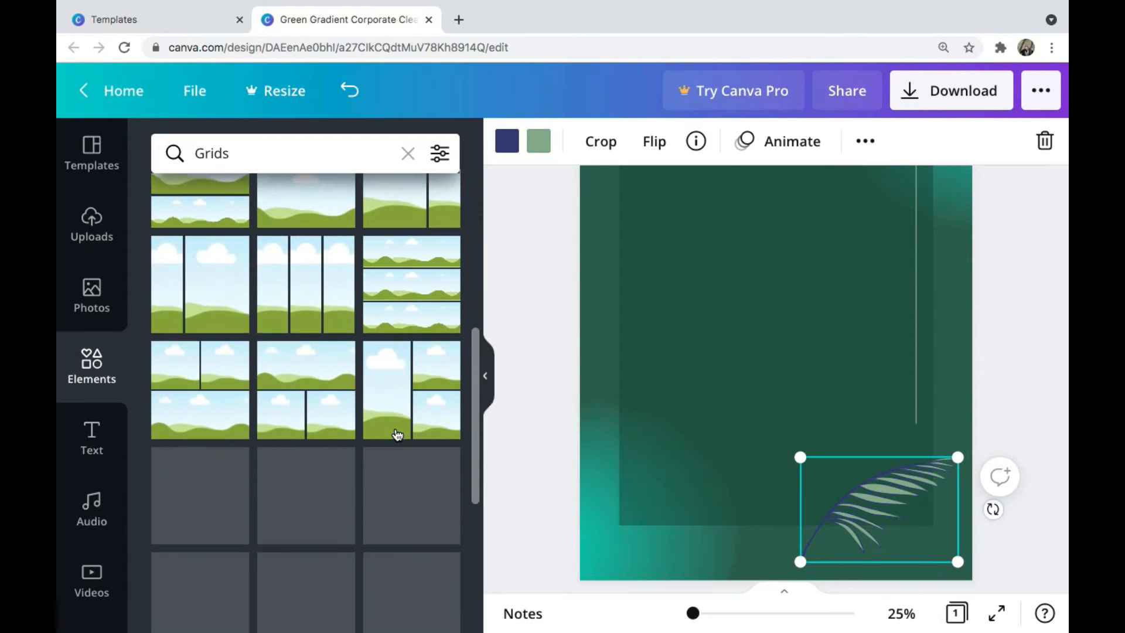
{"action": "scroll", "coordinate": [397, 435], "scroll_direction": "down", "scroll_amount": 1}
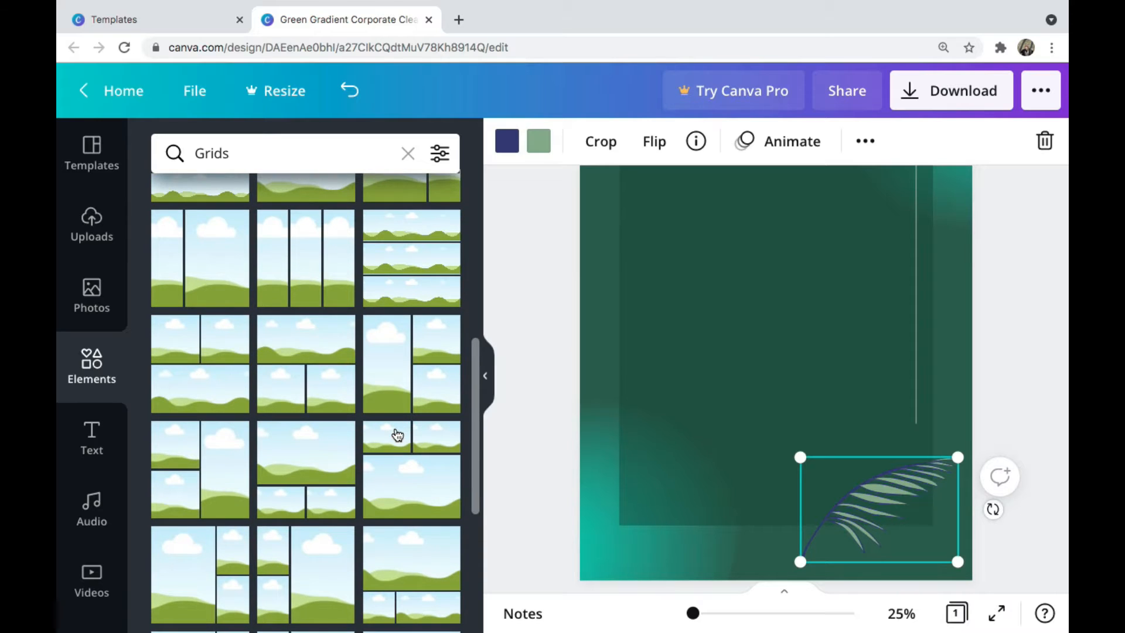
{"action": "scroll", "coordinate": [397, 434], "scroll_direction": "down", "scroll_amount": 1}
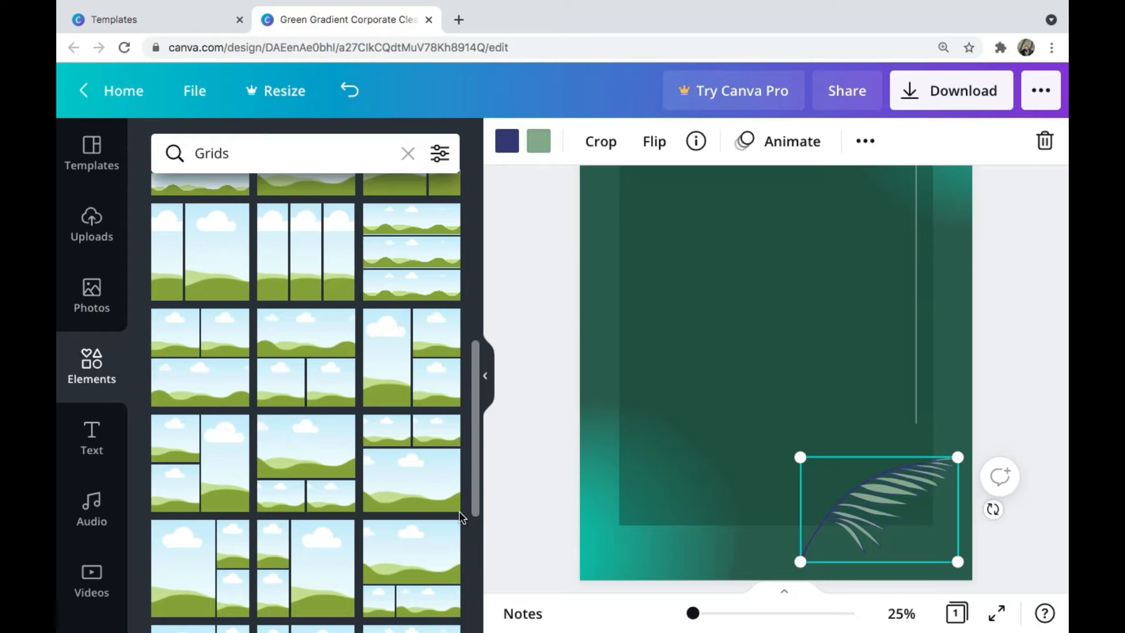
{"action": "left_click_drag", "start_coordinate": [417, 490], "coordinate": [717, 381]}
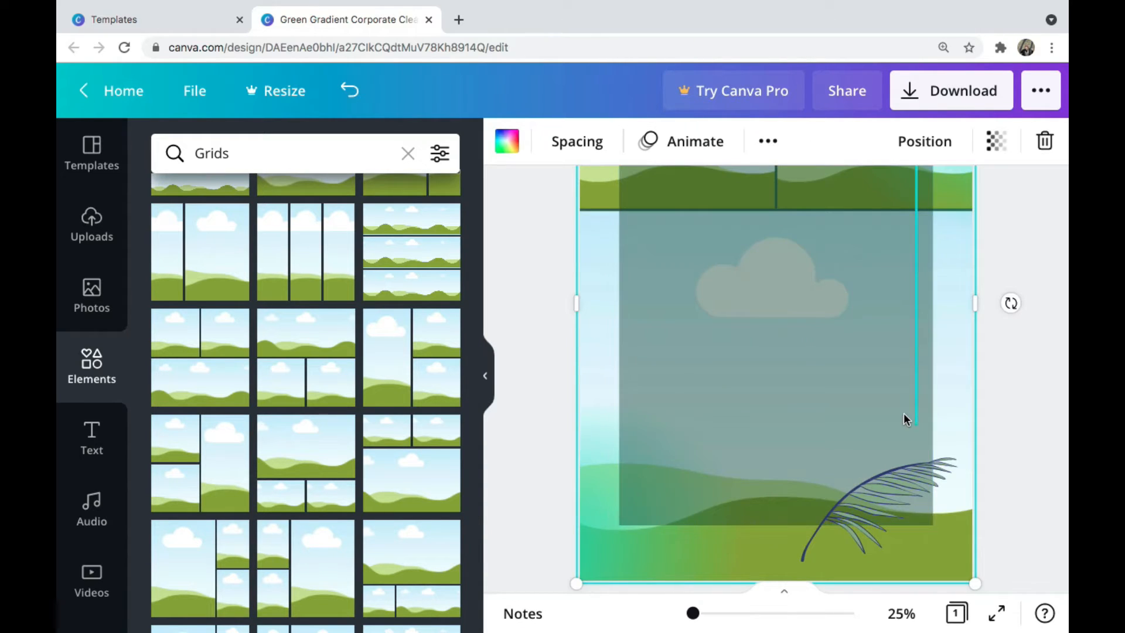
Step: Shrink the photo grid to roughly the dark panel's width and position it over the panel beneath the title
{"action": "scroll", "coordinate": [982, 358], "scroll_direction": "up", "scroll_amount": 3}
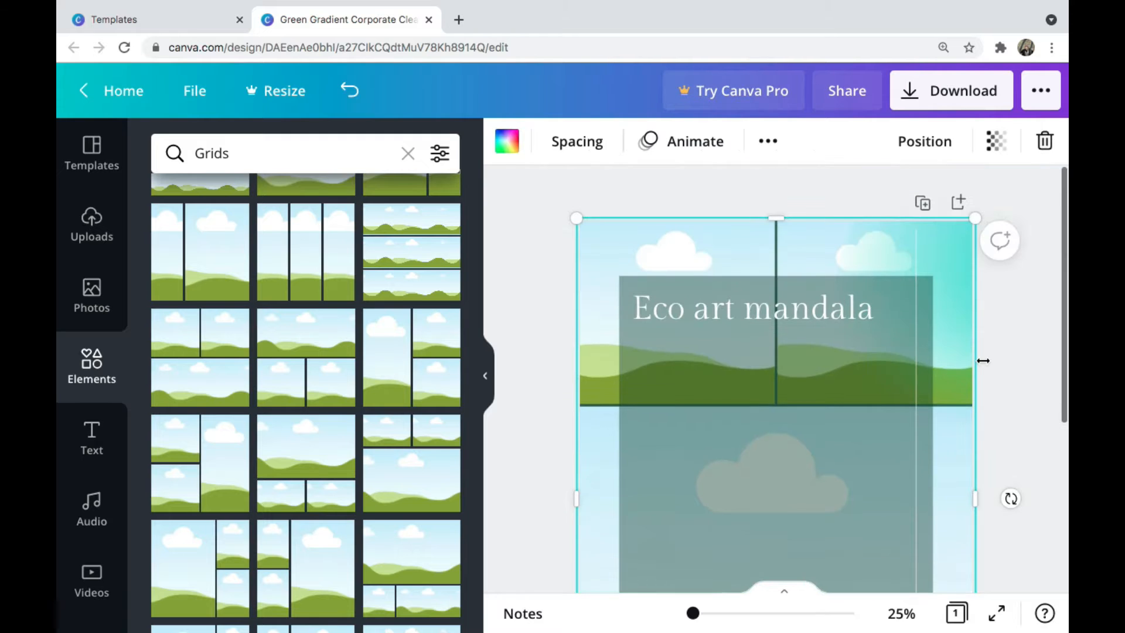
{"action": "left_click_drag", "start_coordinate": [973, 222], "coordinate": [884, 439]}
{"action": "scroll", "coordinate": [849, 428], "scroll_direction": "down", "scroll_amount": 4}
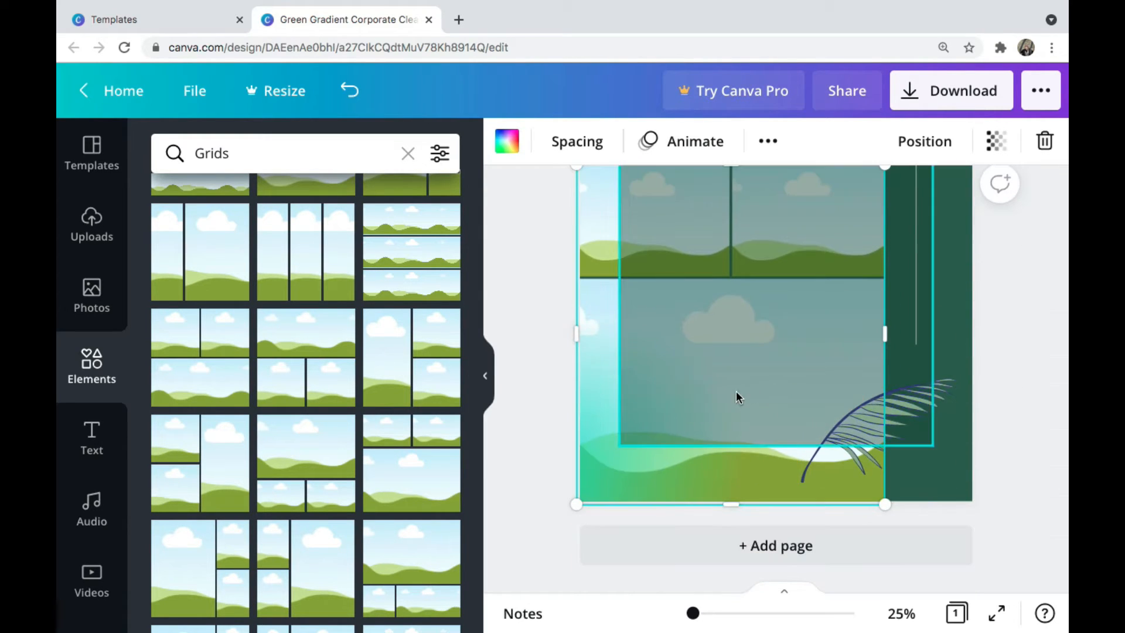
{"action": "mouse_move", "coordinate": [736, 391]}
{"action": "left_mouse_down"}
{"action": "mouse_move", "coordinate": [788, 359]}
{"action": "mouse_move", "coordinate": [752, 378]}
{"action": "left_mouse_up"}
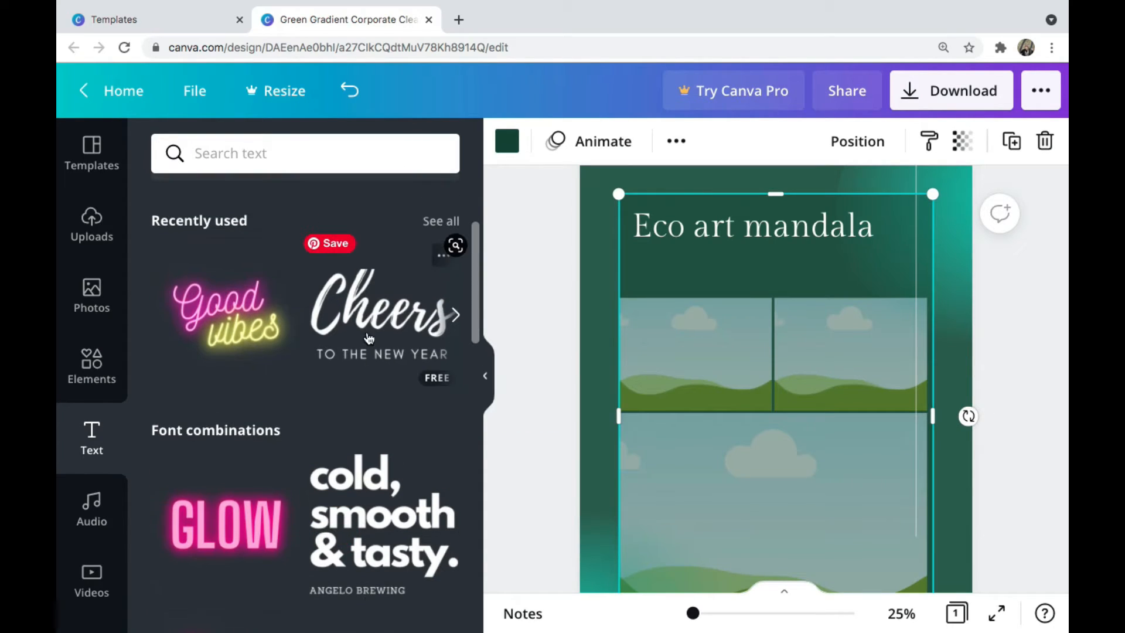
Step: Add the "Cheers to the New Year" text combination beneath the poster title and change its script line to "Inspired by Andy Goldsworthy"
{"action": "left_click", "coordinate": [368, 322]}
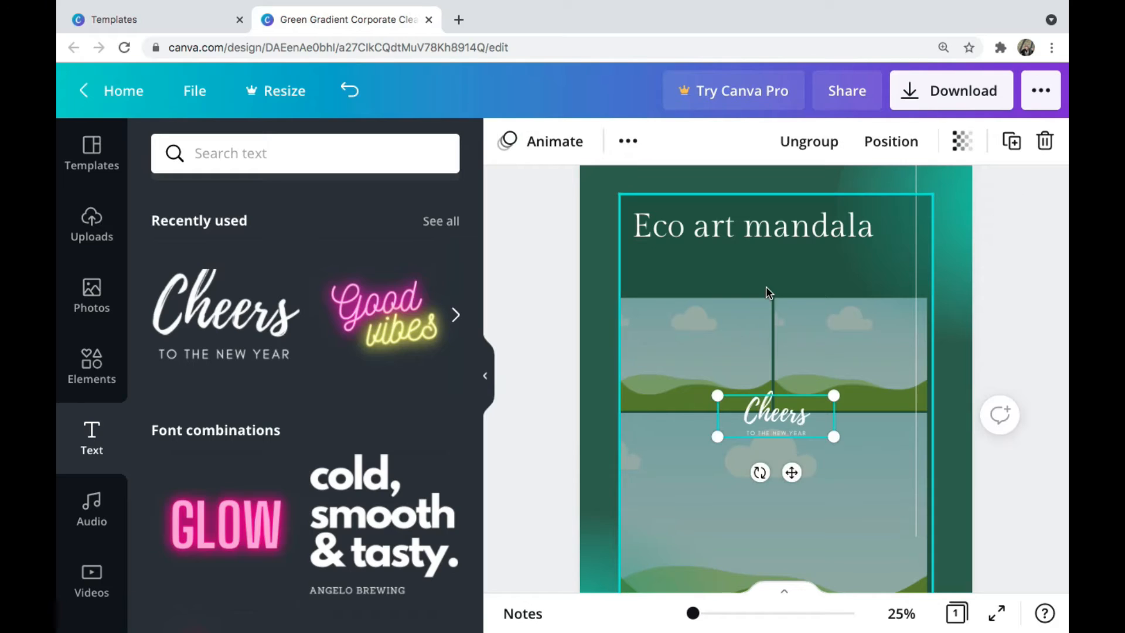
{"action": "left_click_drag", "start_coordinate": [730, 299], "coordinate": [702, 267]}
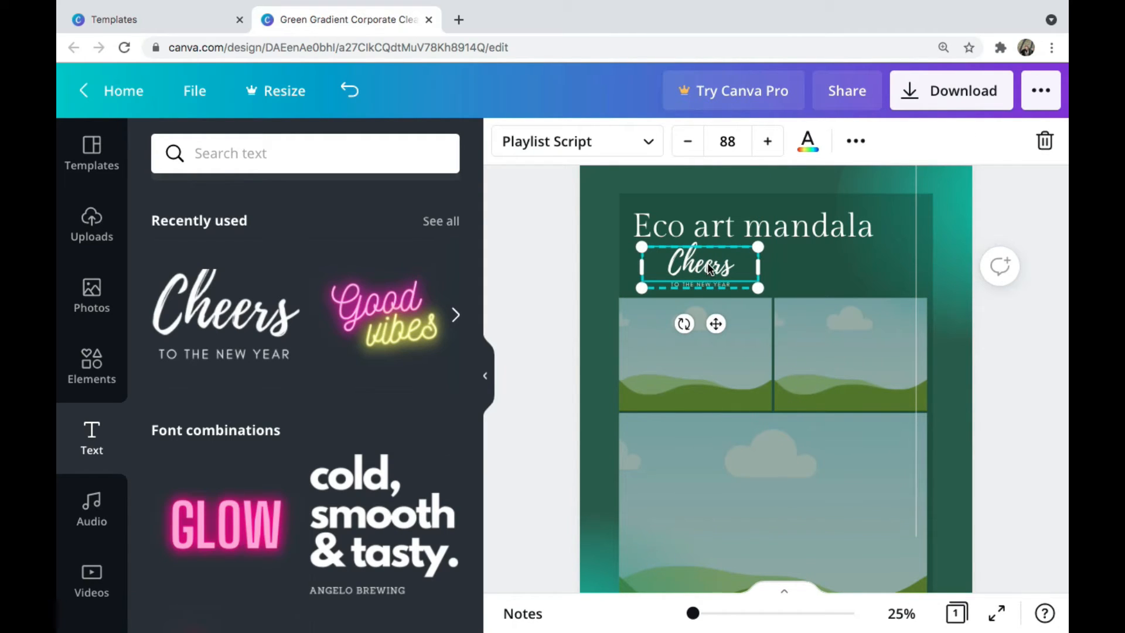
{"action": "double_click", "coordinate": [707, 263]}
{"action": "key", "text": "BackSpace"}
{"action": "type", "text": "Inspired"}
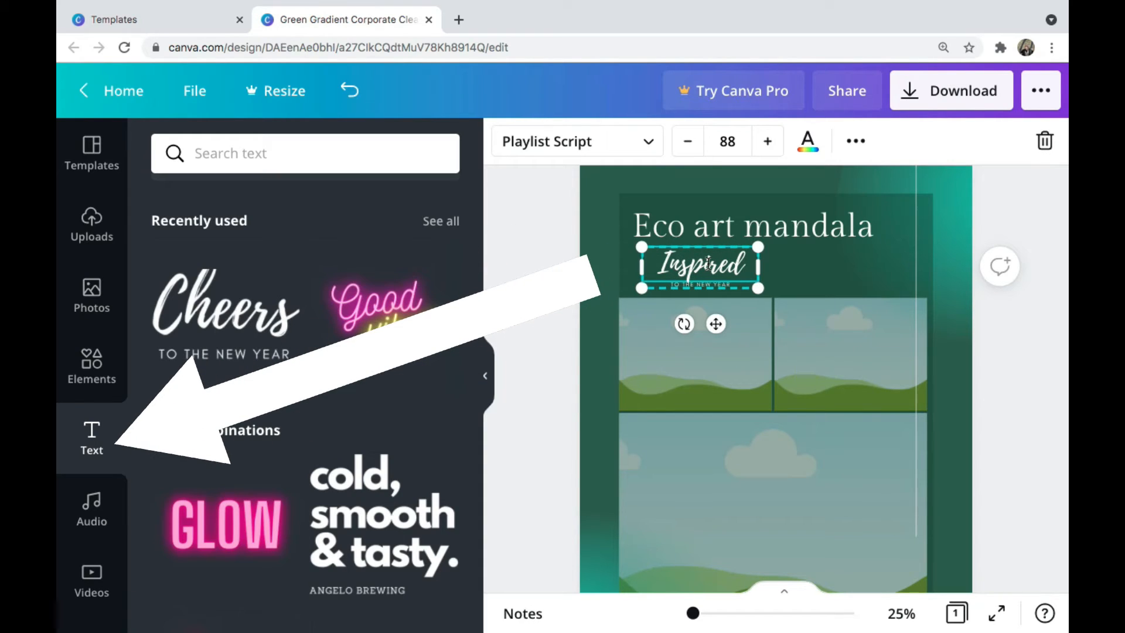
{"action": "type", "text": " by A"}
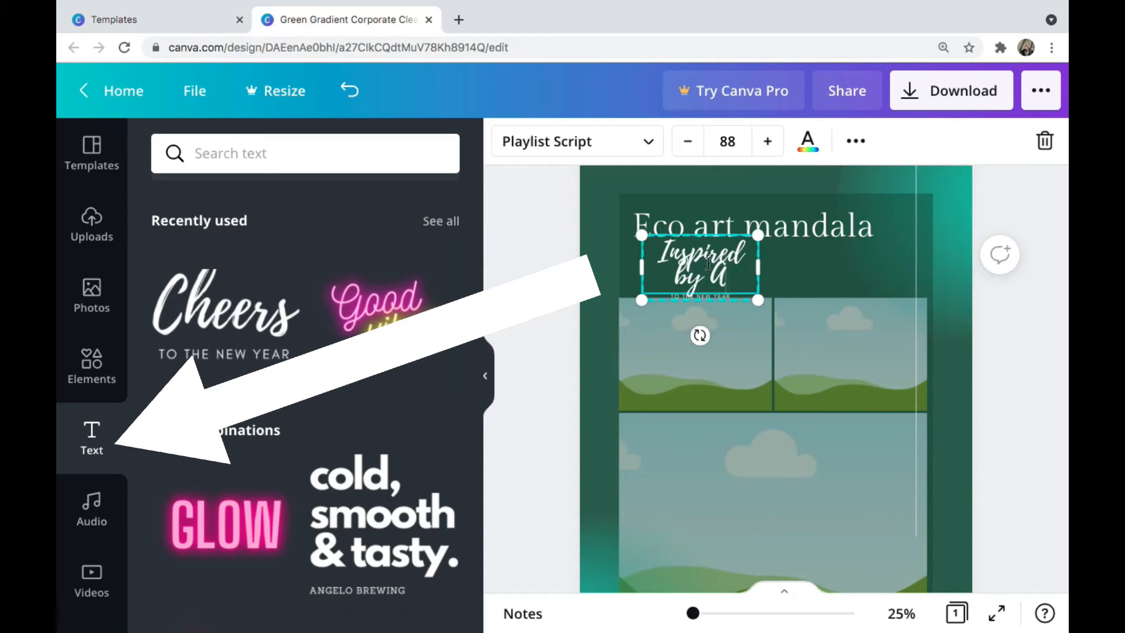
{"action": "type", "text": "ndy"}
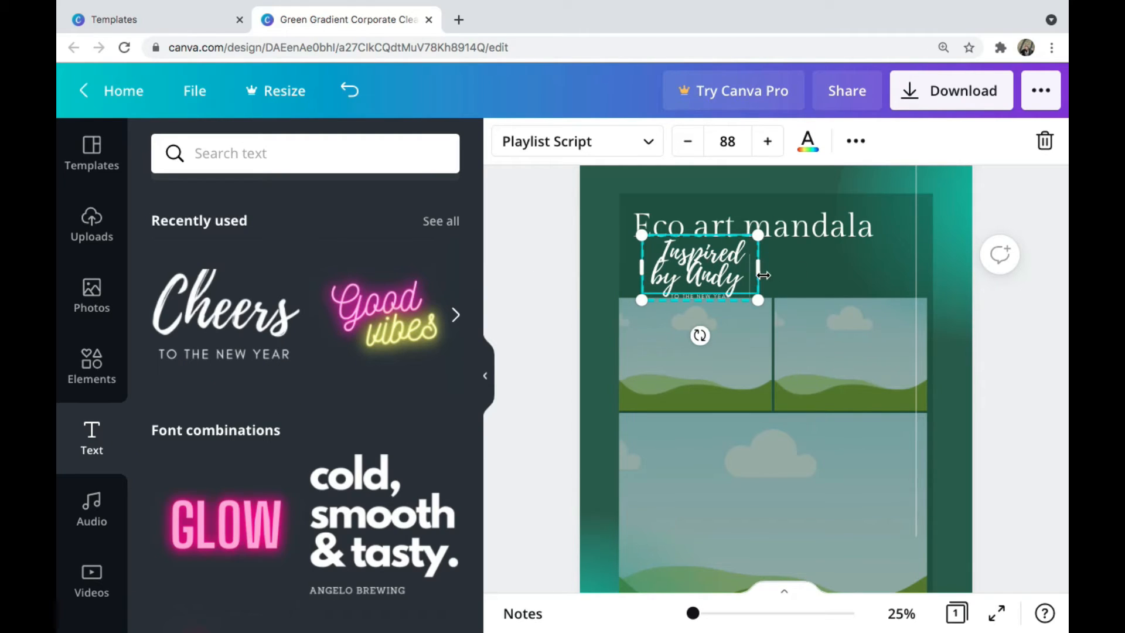
{"action": "left_click_drag", "start_coordinate": [760, 270], "coordinate": [884, 271]}
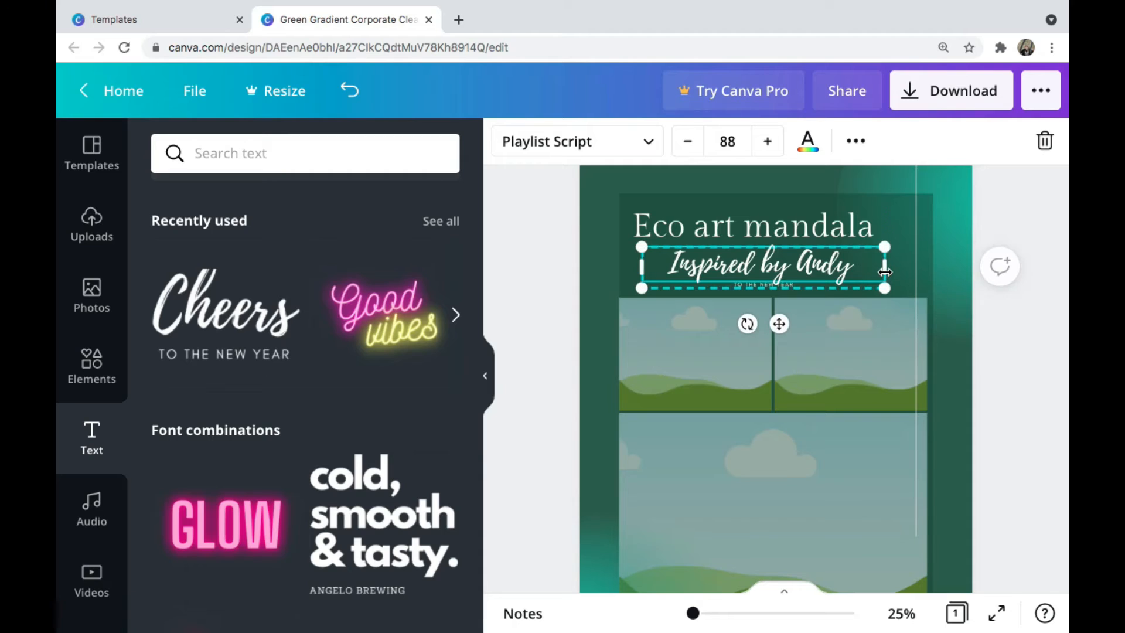
{"action": "type", "text": "Golds"}
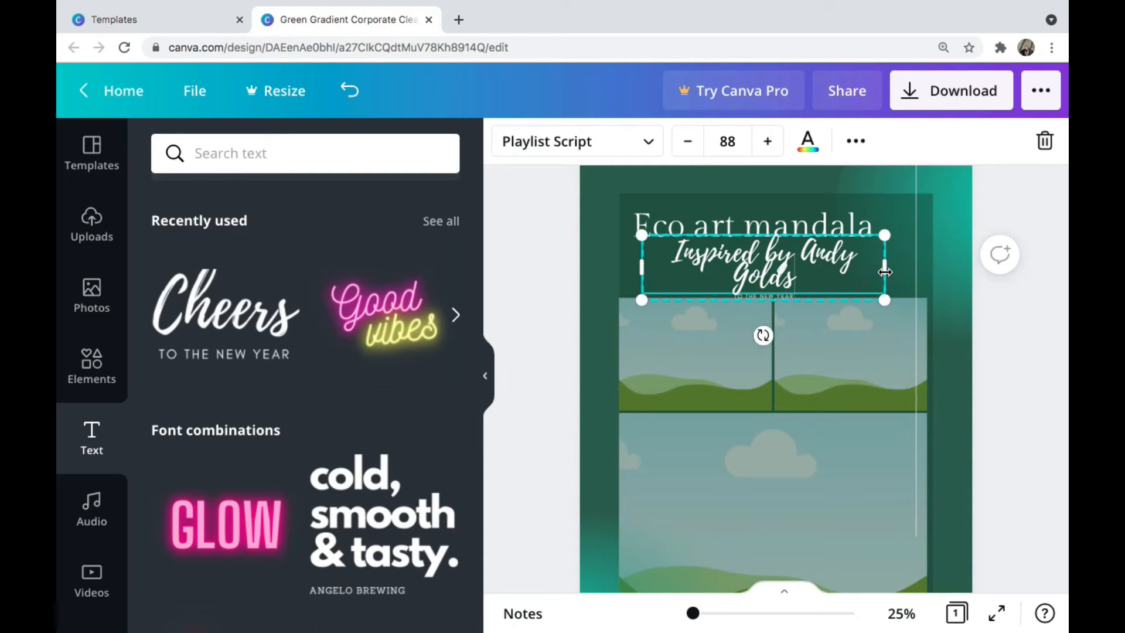
{"action": "type", "text": "worthy"}
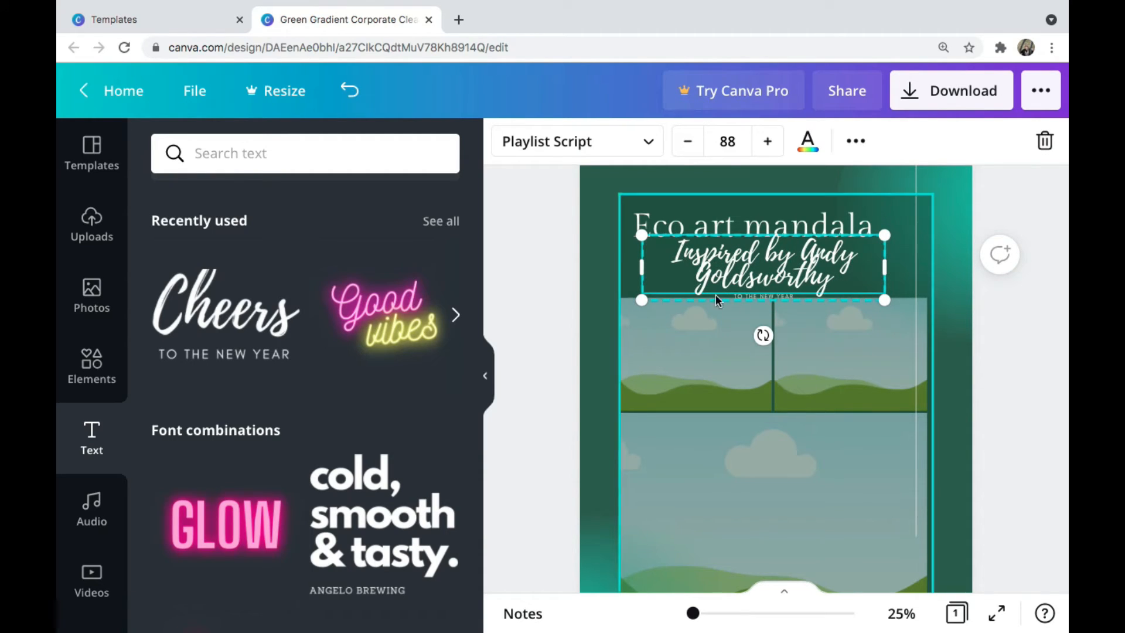
Step: Remove the small "To the New Year" line and resize the script subtitle to fit on one line within the dark panel
{"action": "left_click_drag", "start_coordinate": [638, 268], "coordinate": [610, 269]}
{"action": "left_click_drag", "start_coordinate": [898, 267], "coordinate": [953, 271]}
{"action": "left_click", "coordinate": [772, 286]}
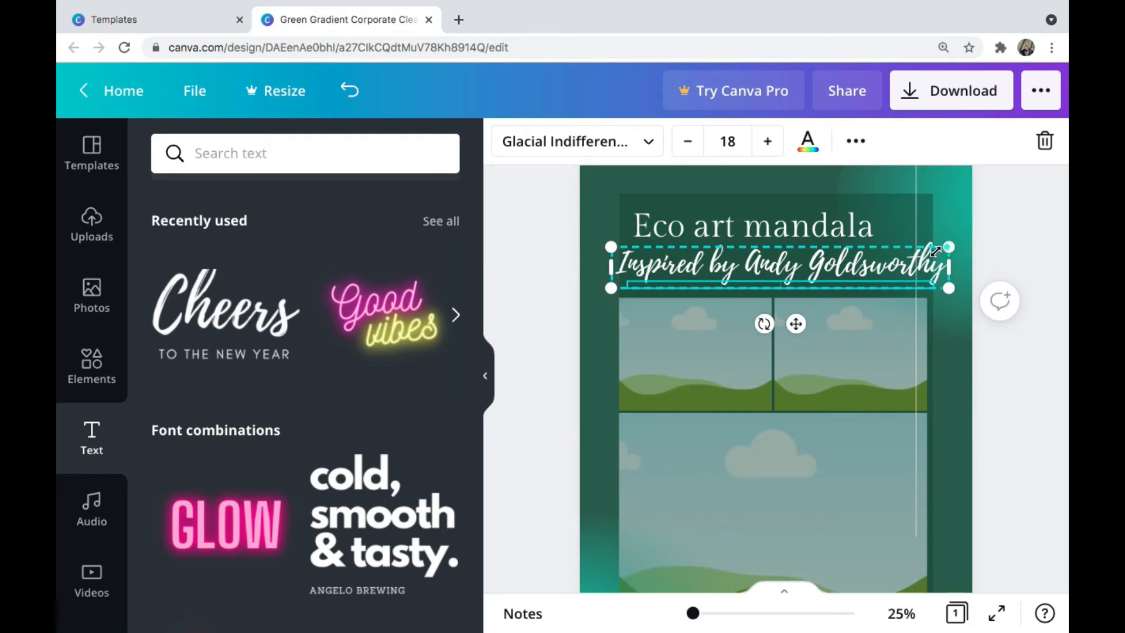
{"action": "left_click_drag", "start_coordinate": [935, 250], "coordinate": [848, 265]}
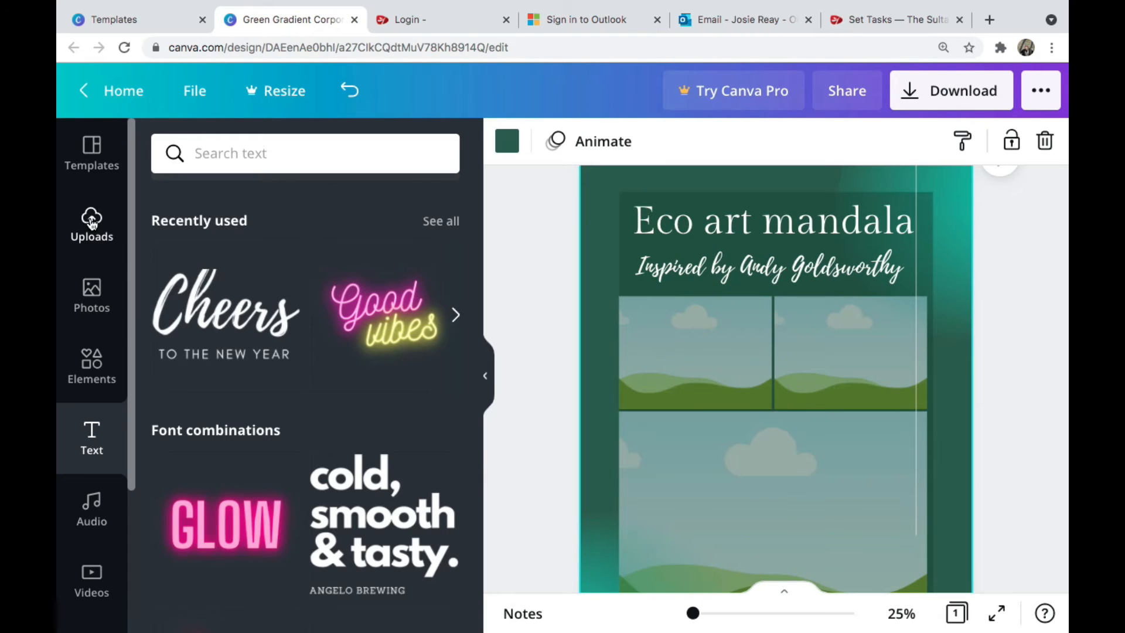
Step: Upload the four Desktop photos from 20210501_145042.jpg through 20210501_145533.jpg to the media library
{"action": "left_click", "coordinate": [92, 225]}
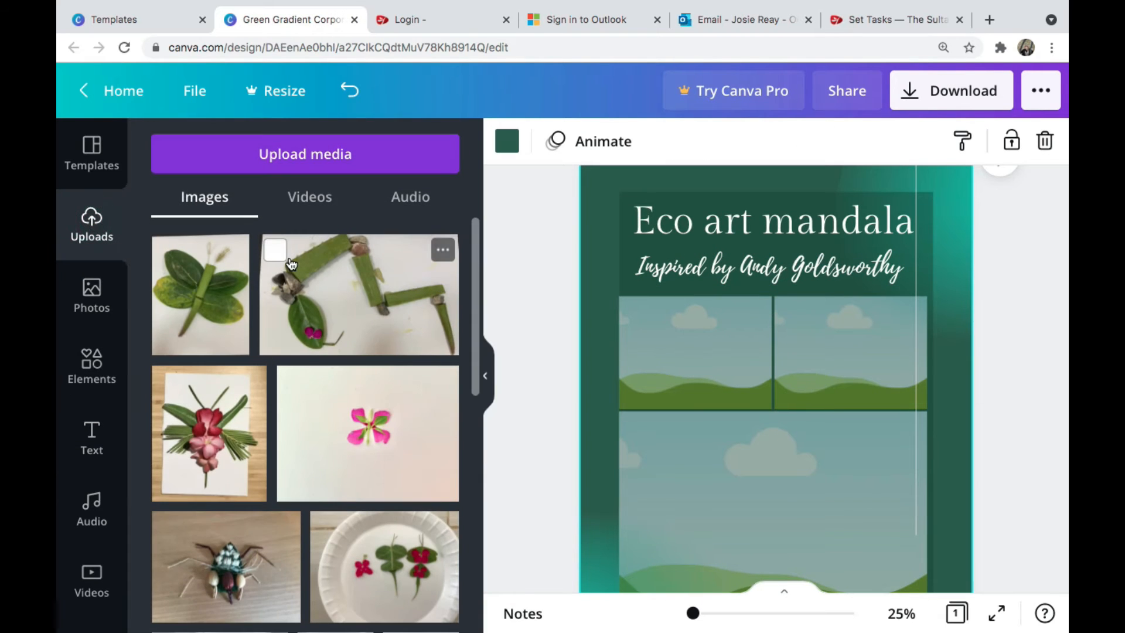
{"action": "left_click", "coordinate": [286, 155]}
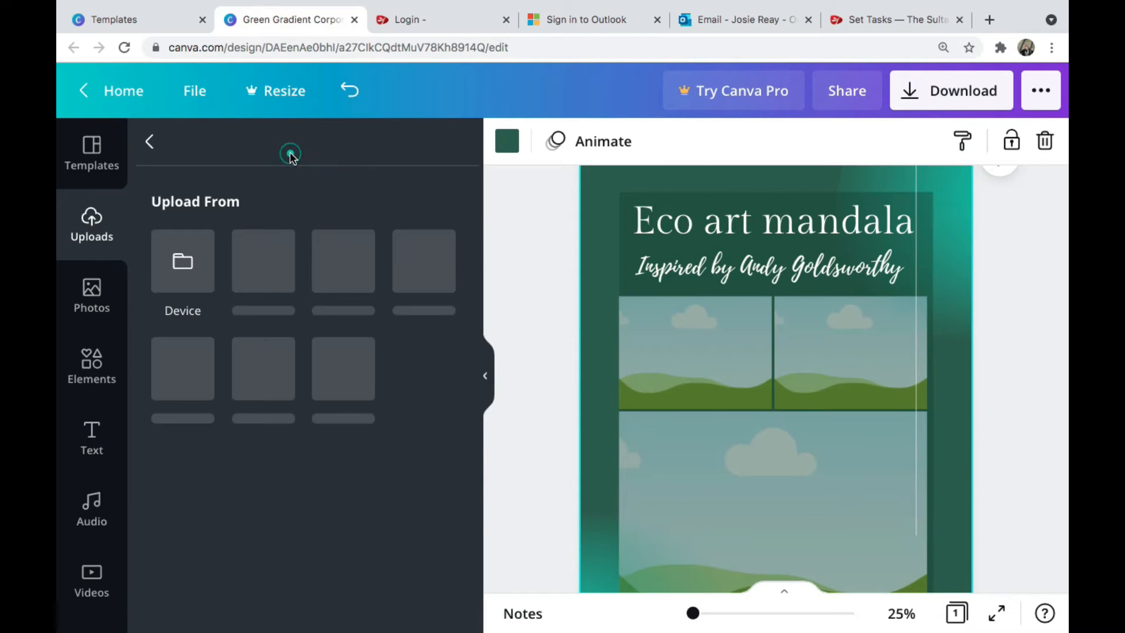
{"action": "left_click", "coordinate": [182, 264]}
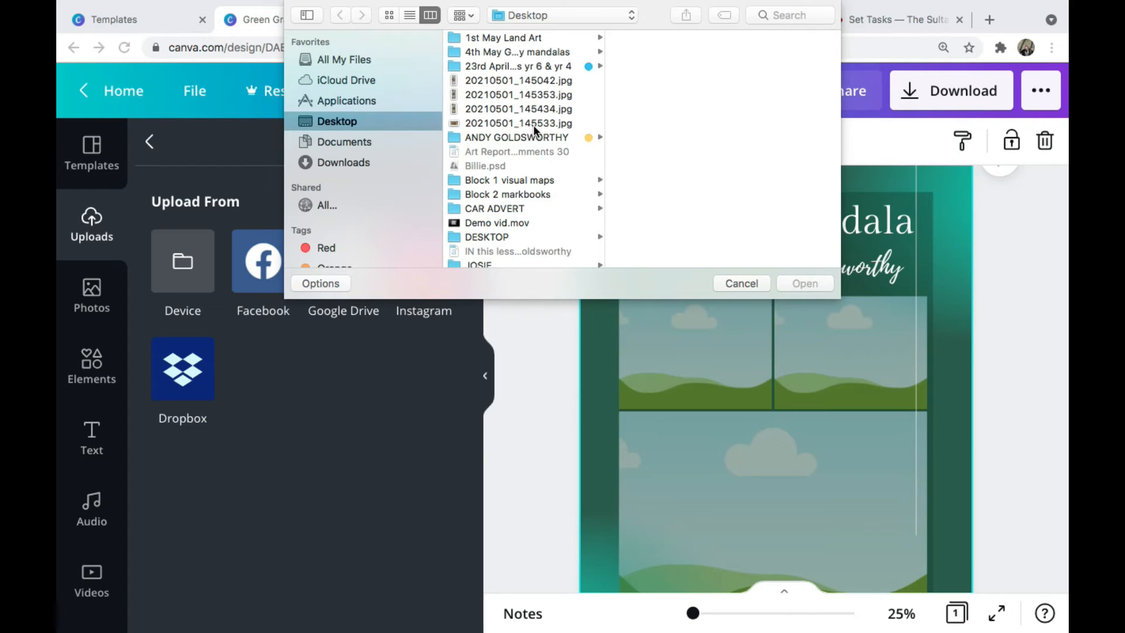
{"action": "left_click", "coordinate": [533, 123]}
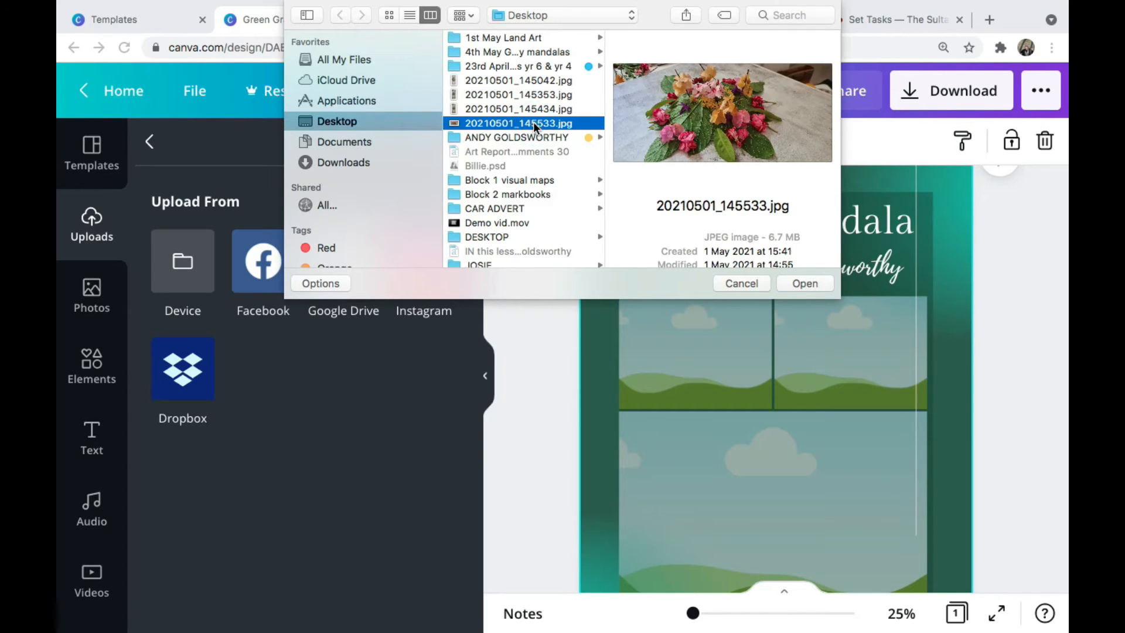
{"action": "left_click", "coordinate": [526, 79], "text": "shift"}
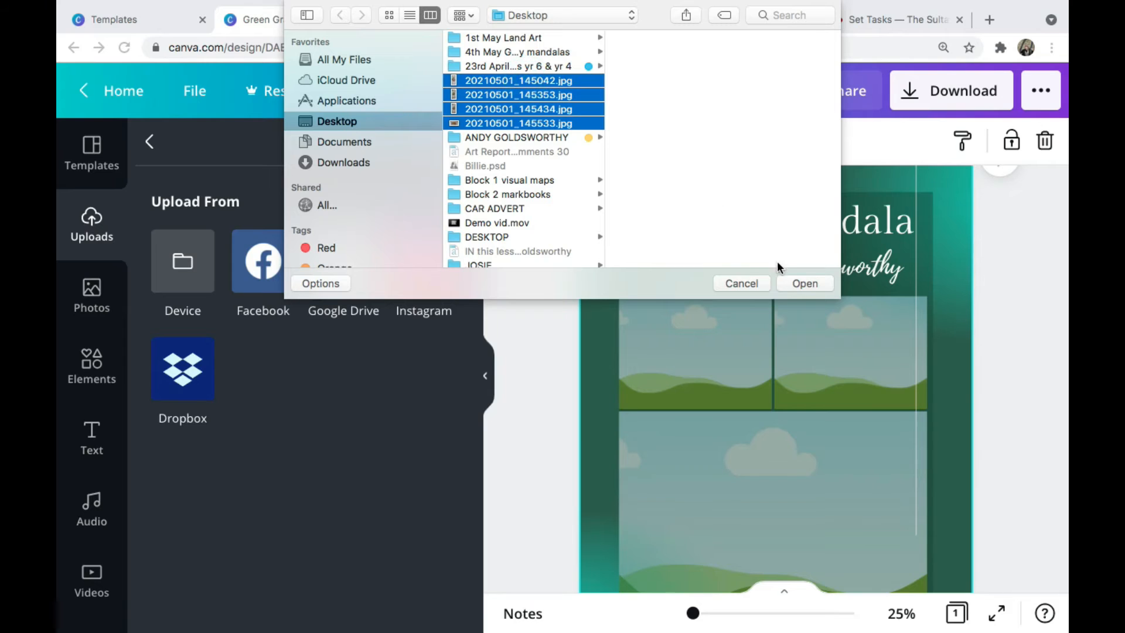
{"action": "left_click", "coordinate": [803, 284]}
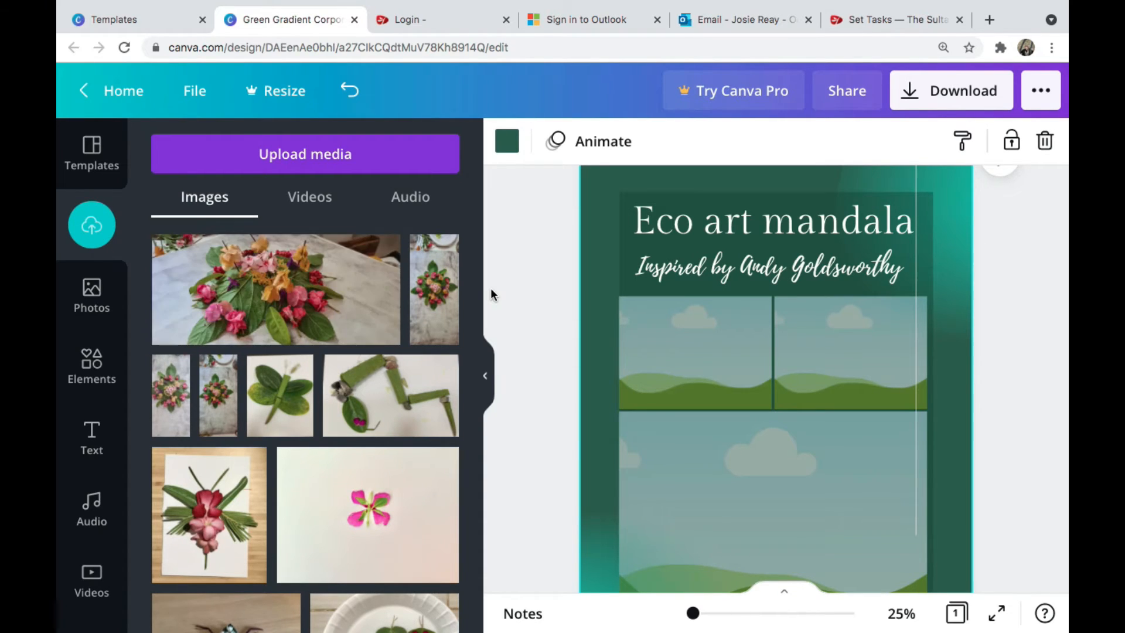
Step: Bring the translucent dark green panel overlapping the photo grid to the front of the poster
{"action": "scroll", "coordinate": [490, 287], "scroll_direction": "down", "scroll_amount": 3}
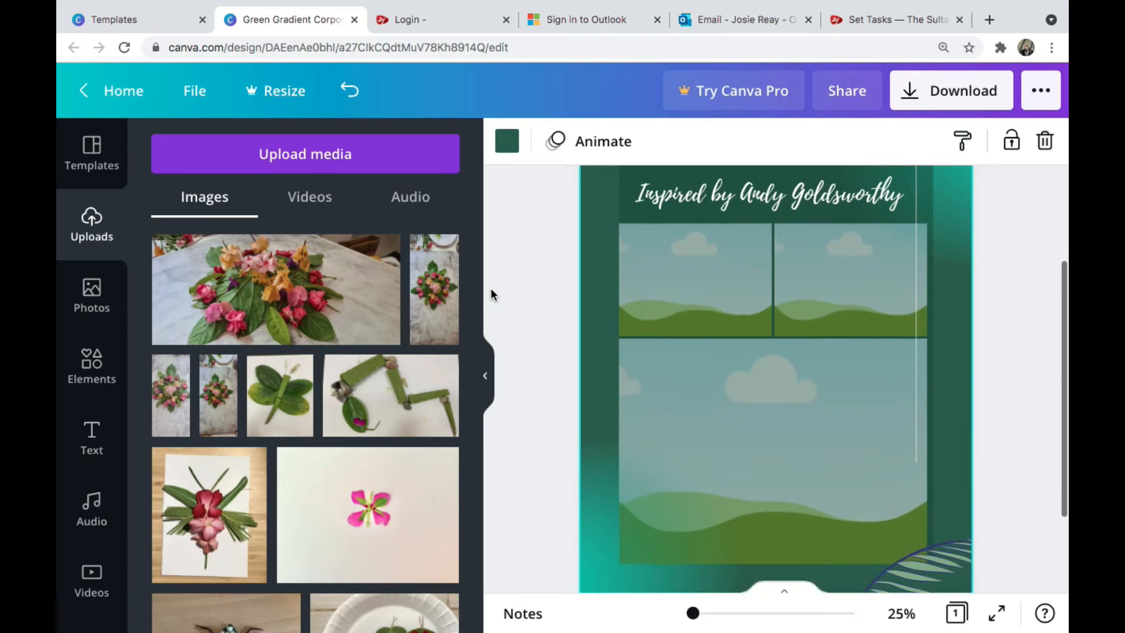
{"action": "left_click_drag", "start_coordinate": [291, 257], "coordinate": [248, 279]}
{"action": "left_click", "coordinate": [733, 412]}
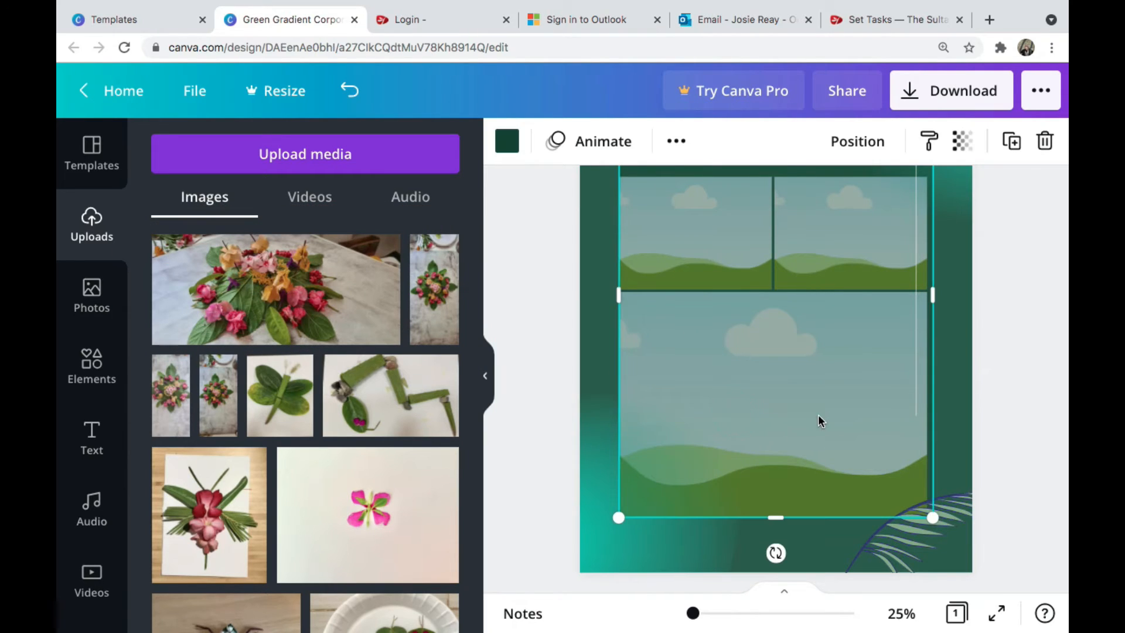
{"action": "left_click", "coordinate": [864, 142]}
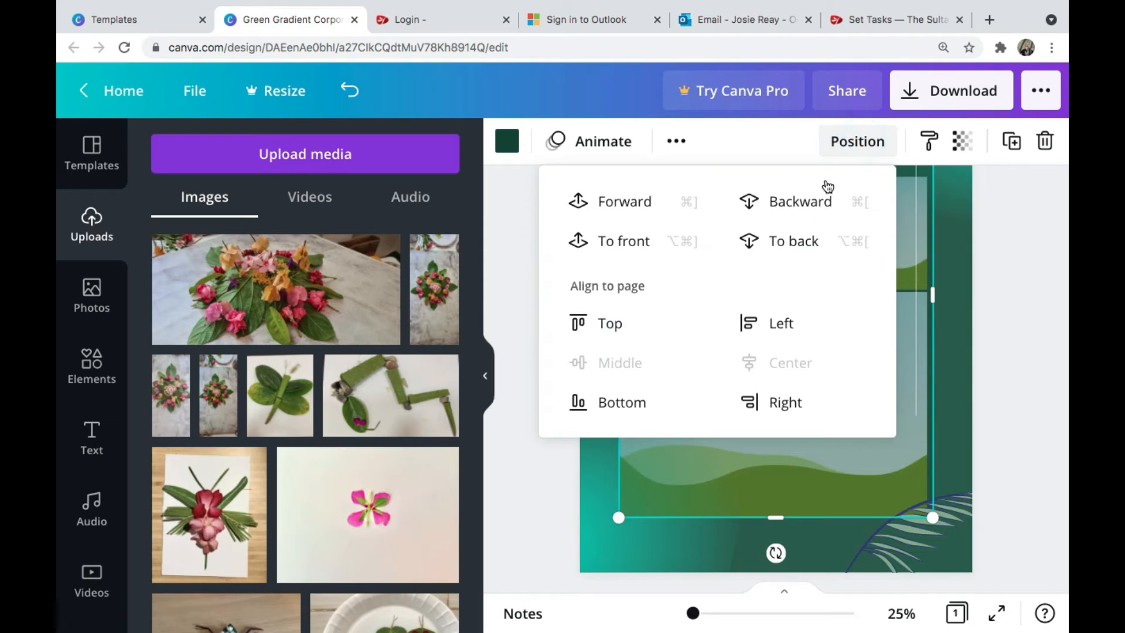
{"action": "left_click", "coordinate": [633, 237]}
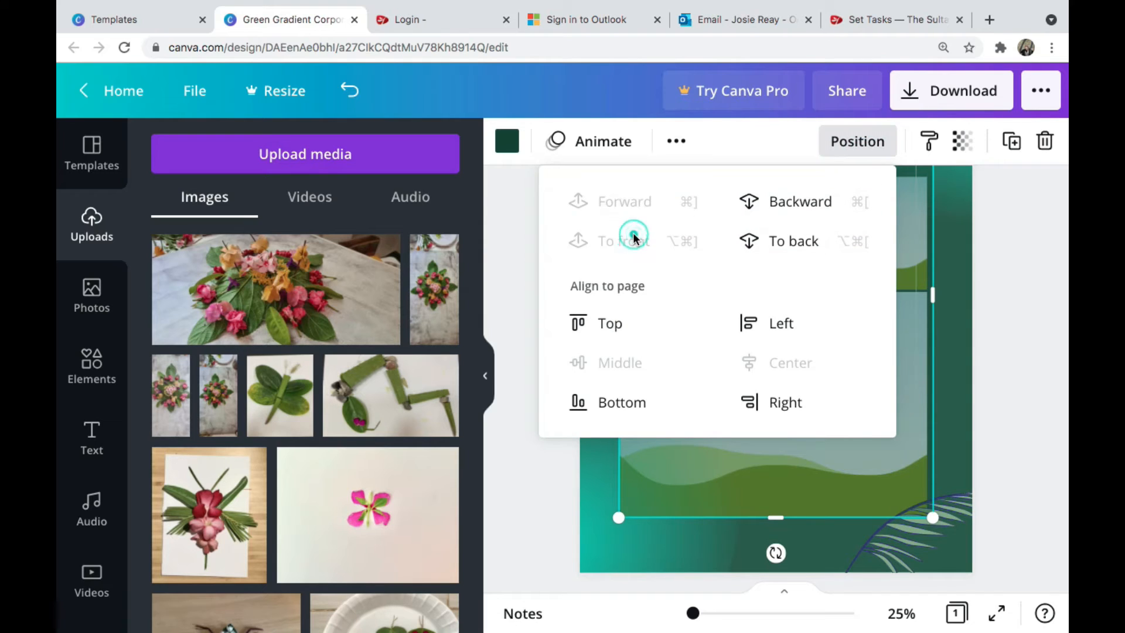
{"action": "left_click", "coordinate": [627, 511]}
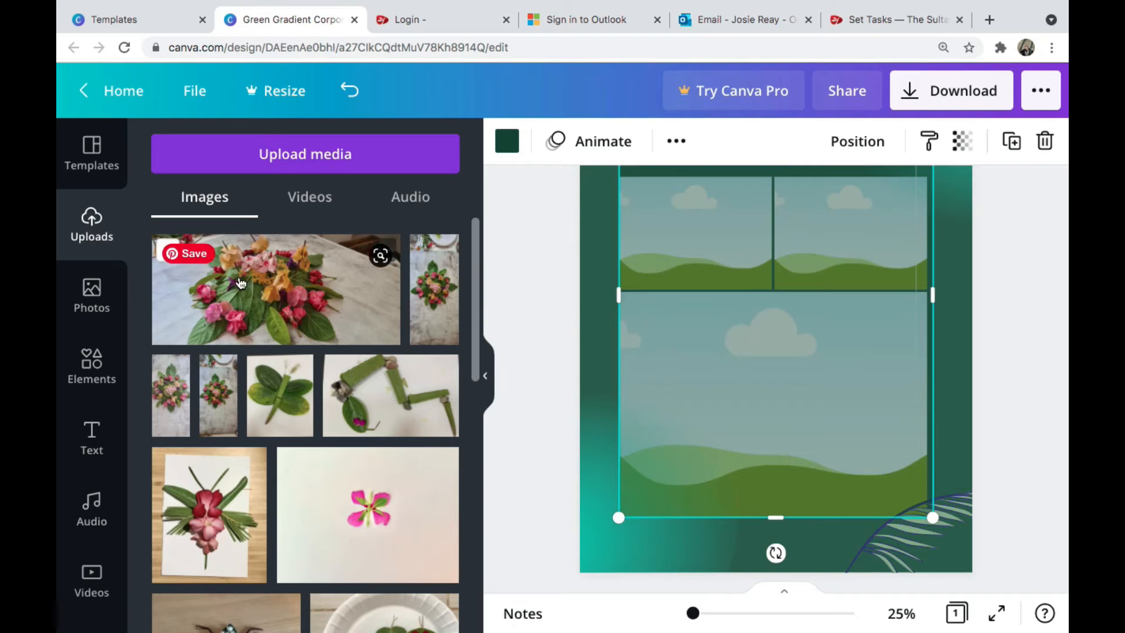
{"action": "left_click_drag", "start_coordinate": [240, 283], "coordinate": [773, 408]}
{"action": "left_click", "coordinate": [687, 314]}
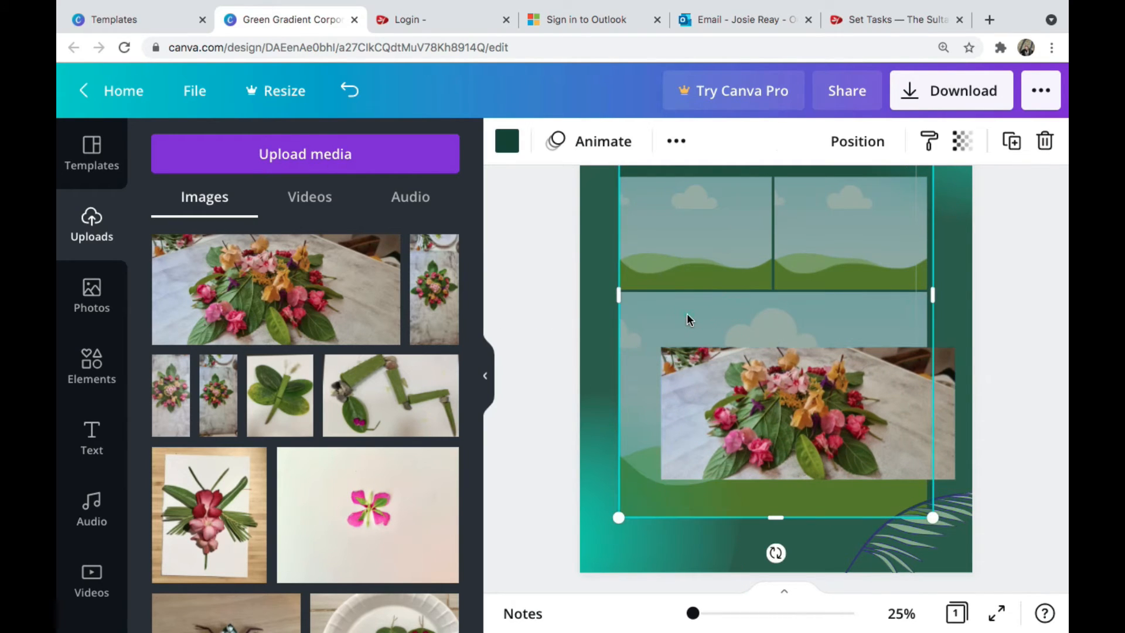
{"action": "scroll", "coordinate": [687, 314], "scroll_direction": "up", "scroll_amount": 2}
{"action": "scroll", "coordinate": [686, 314], "scroll_direction": "down", "scroll_amount": 4}
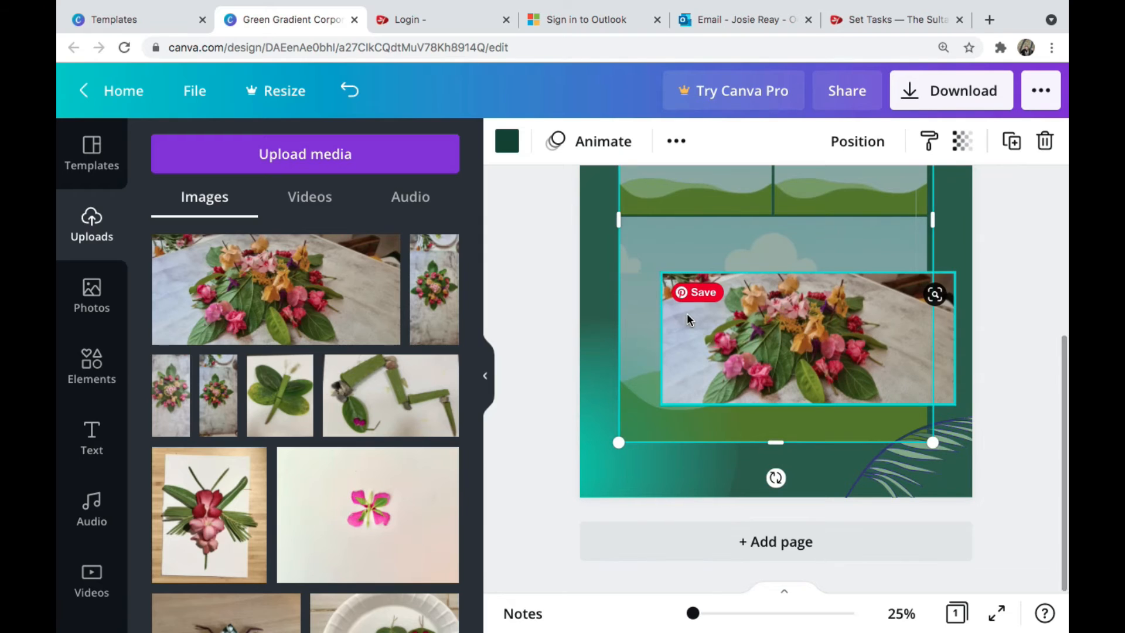
{"action": "left_click_drag", "start_coordinate": [741, 320], "coordinate": [663, 267]}
{"action": "left_click_drag", "start_coordinate": [262, 267], "coordinate": [743, 248]}
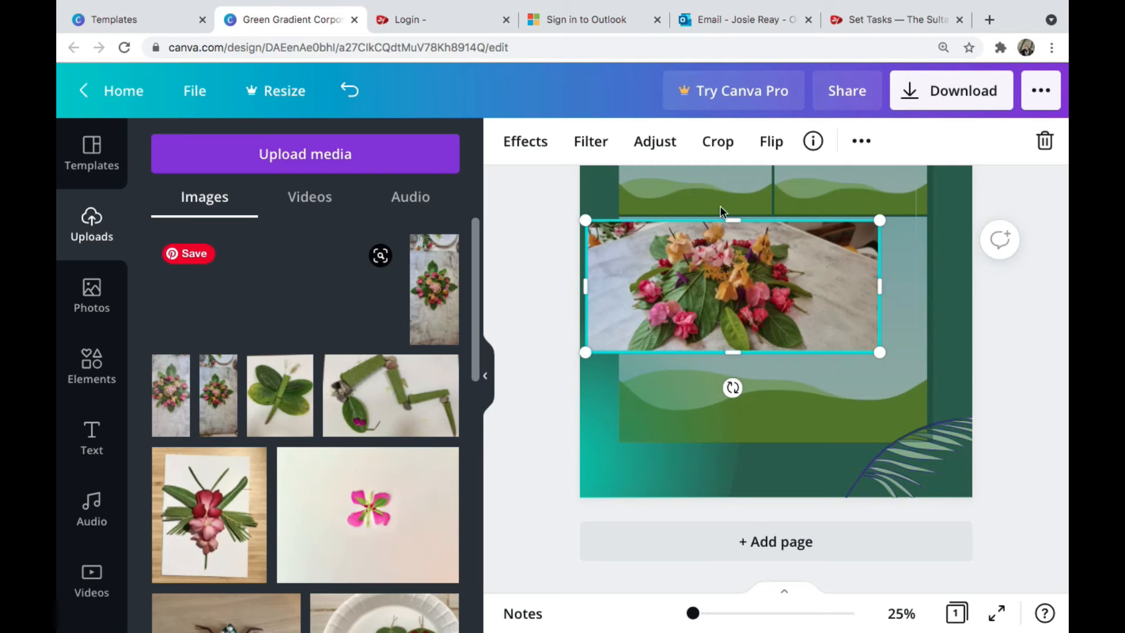
{"action": "left_click_drag", "start_coordinate": [719, 205], "coordinate": [744, 258]}
{"action": "scroll", "coordinate": [755, 288], "scroll_direction": "up", "scroll_amount": 3}
{"action": "scroll", "coordinate": [755, 288], "scroll_direction": "down", "scroll_amount": 1}
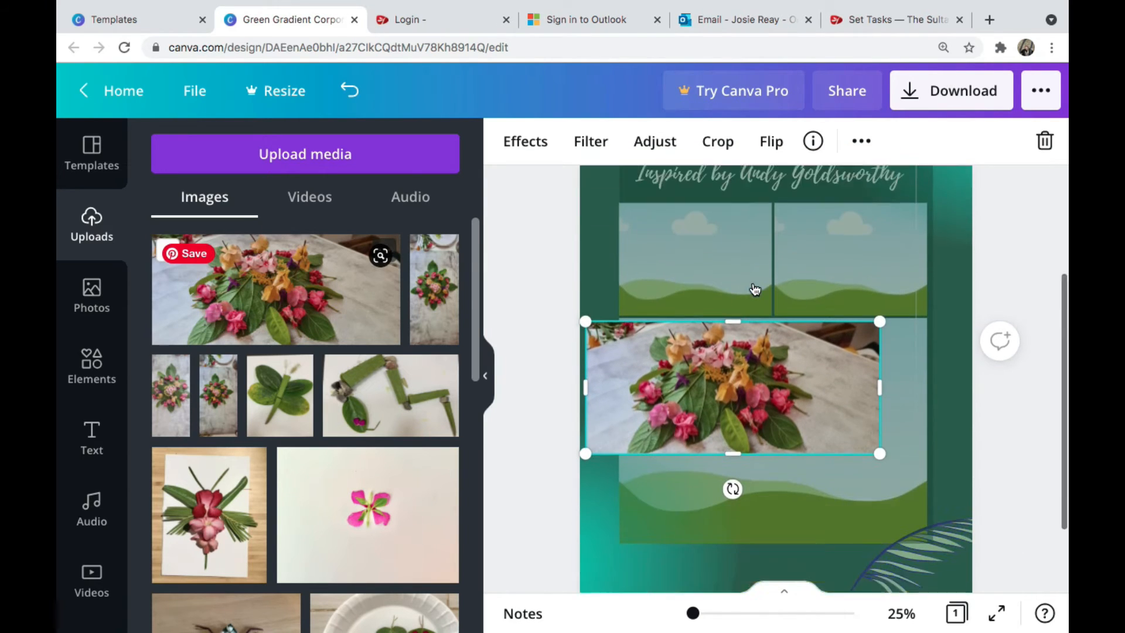
{"action": "scroll", "coordinate": [755, 288], "scroll_direction": "down", "scroll_amount": 1}
{"action": "key", "text": "Delete"}
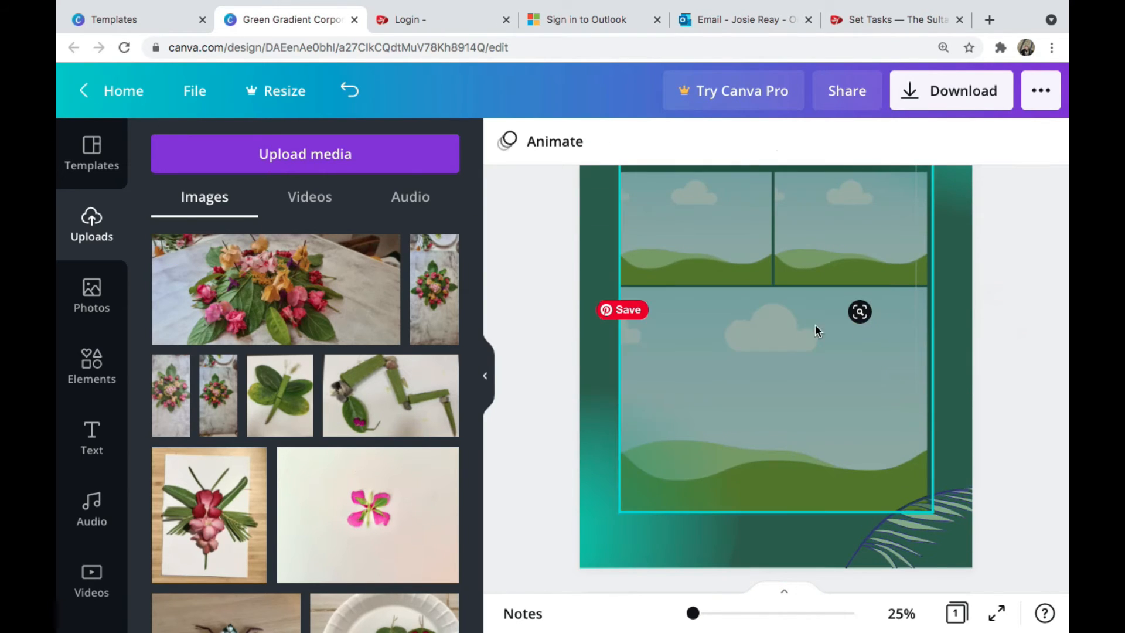
Step: Move the translucent dark green panel off the photo grid and delete it from the poster
{"action": "left_click", "coordinate": [848, 344]}
{"action": "scroll", "coordinate": [848, 343], "scroll_direction": "up", "scroll_amount": 2}
{"action": "scroll", "coordinate": [848, 344], "scroll_direction": "down", "scroll_amount": 2}
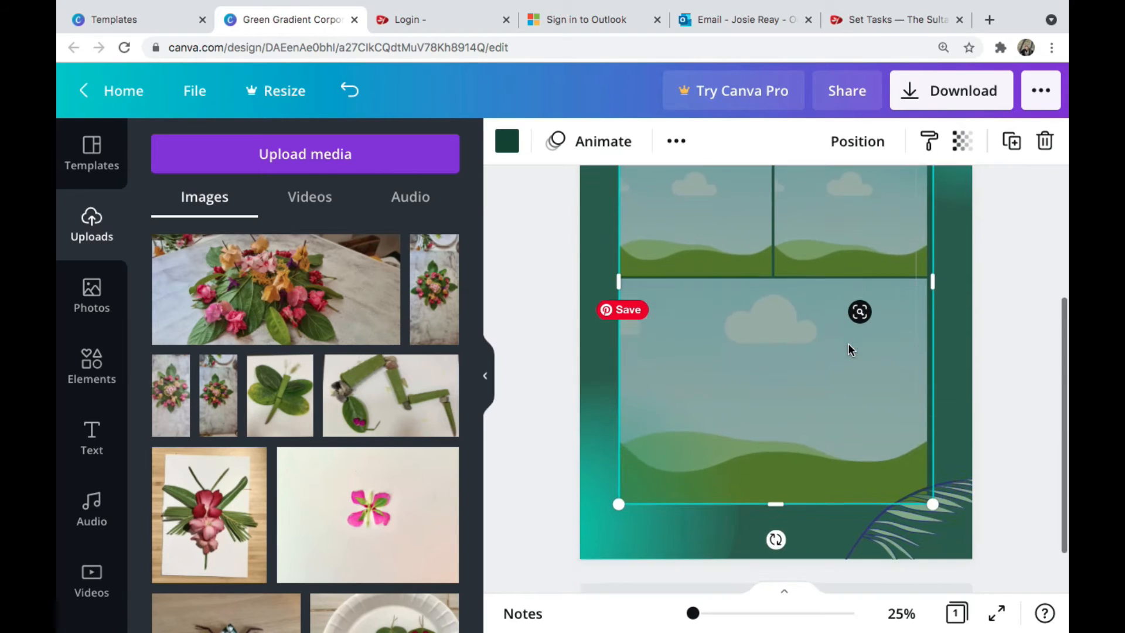
{"action": "left_click", "coordinate": [795, 366]}
{"action": "left_click_drag", "start_coordinate": [755, 369], "coordinate": [842, 370]}
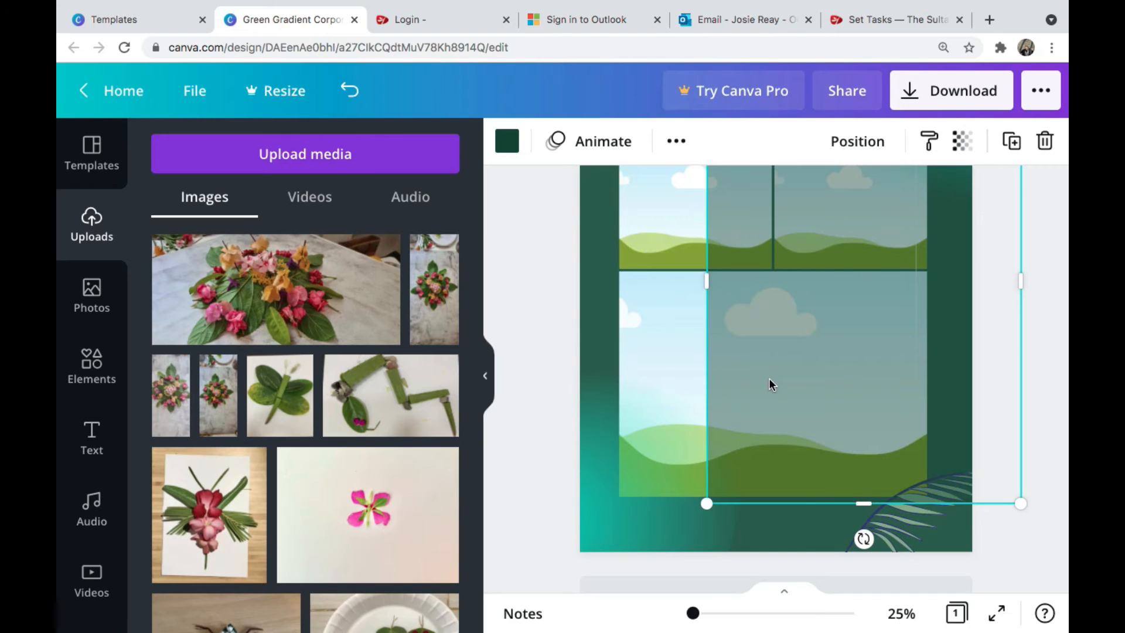
{"action": "key", "text": "Delete"}
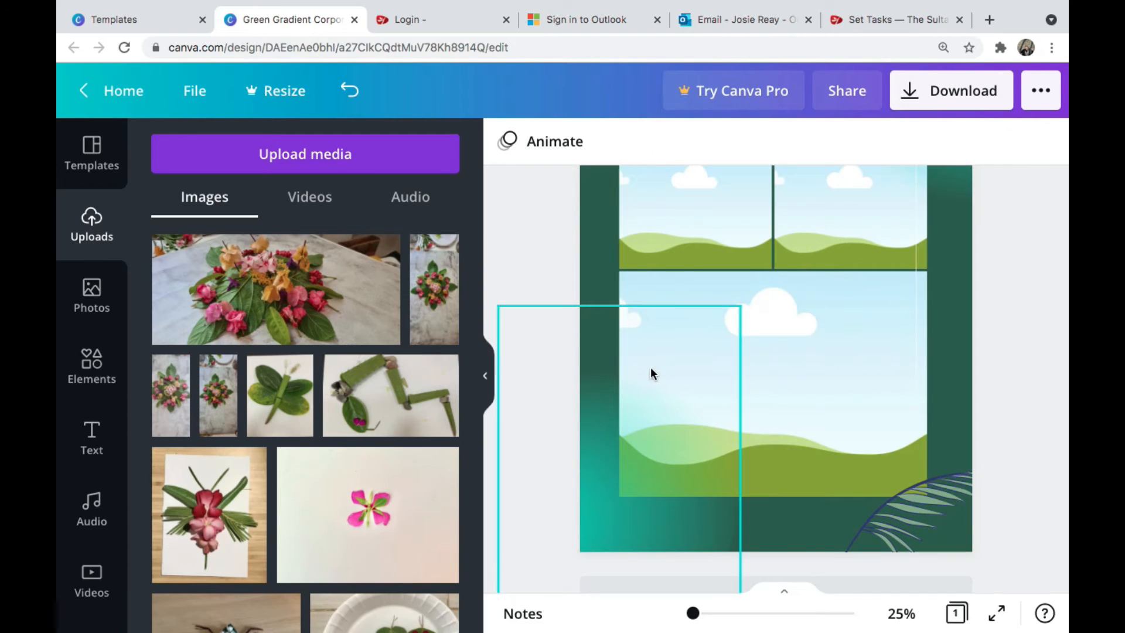
Step: Fill the grid's large lower frame with the wide flower arrangement photo and the two upper frames with the first two portrait mandala photos
{"action": "scroll", "coordinate": [799, 346], "scroll_direction": "up", "scroll_amount": 2}
{"action": "scroll", "coordinate": [802, 344], "scroll_direction": "down", "scroll_amount": 1}
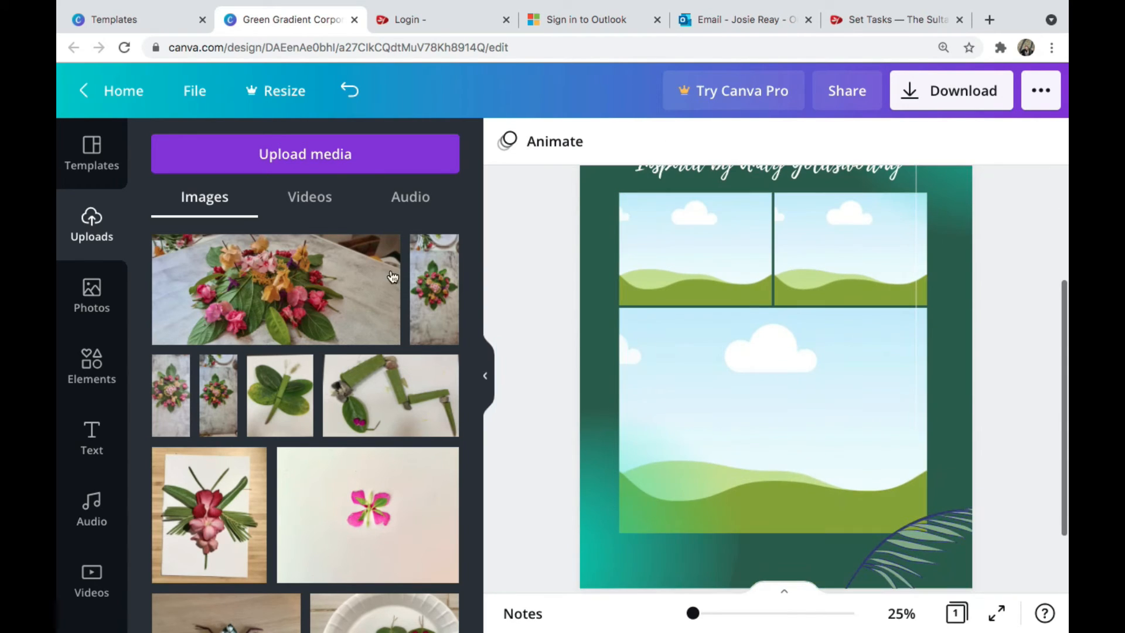
{"action": "left_click_drag", "start_coordinate": [291, 302], "coordinate": [757, 432]}
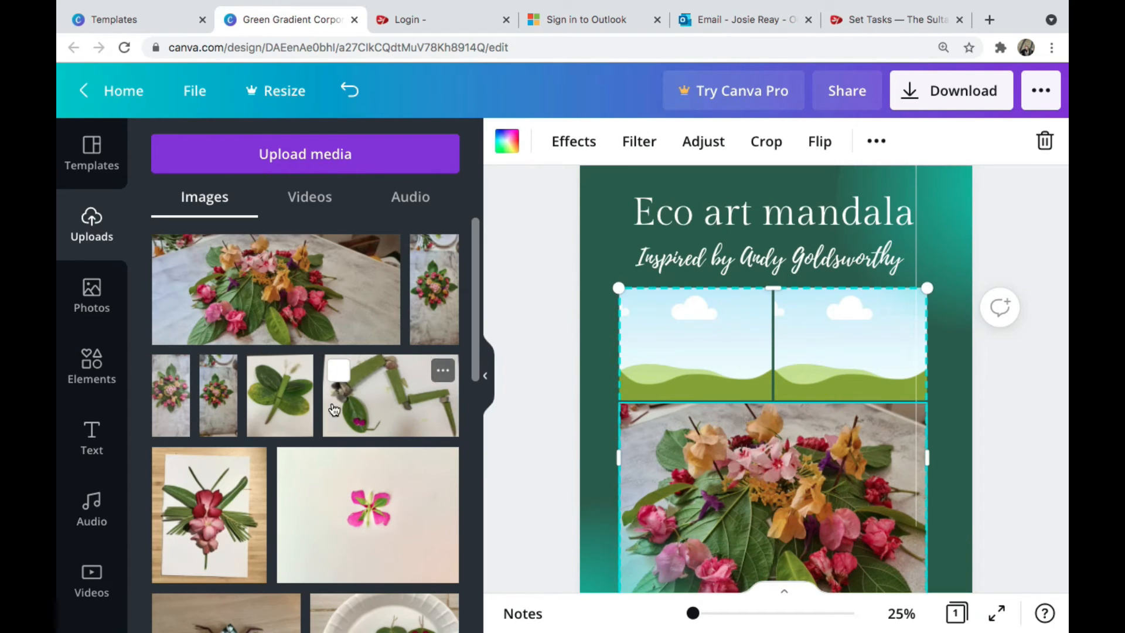
{"action": "left_click_drag", "start_coordinate": [470, 303], "coordinate": [793, 358]}
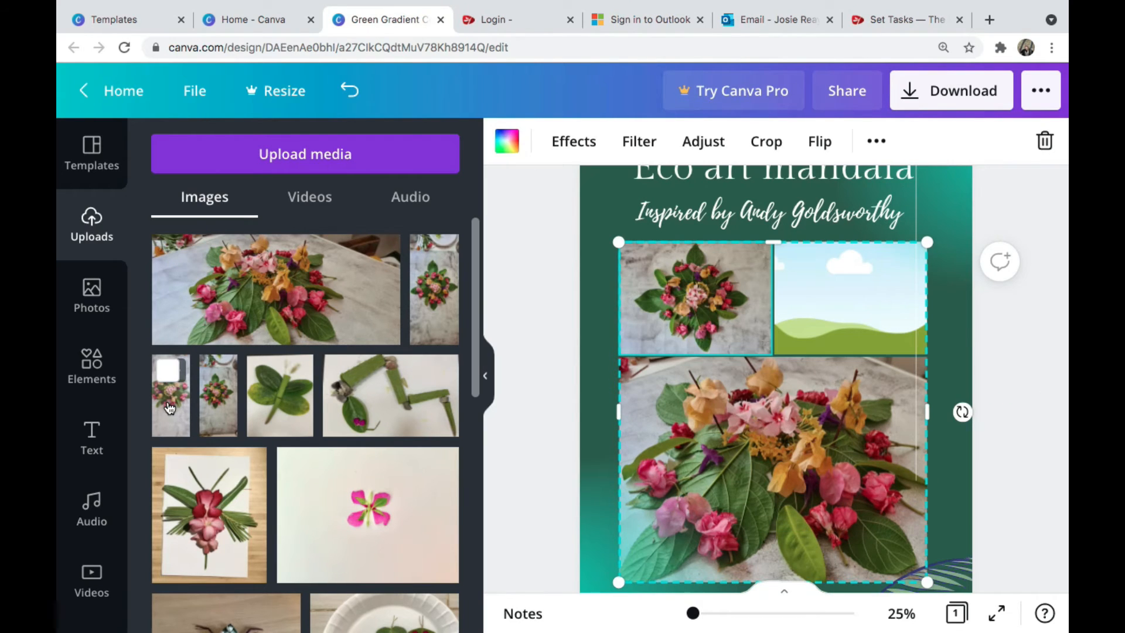
{"action": "left_click_drag", "start_coordinate": [169, 408], "coordinate": [810, 316]}
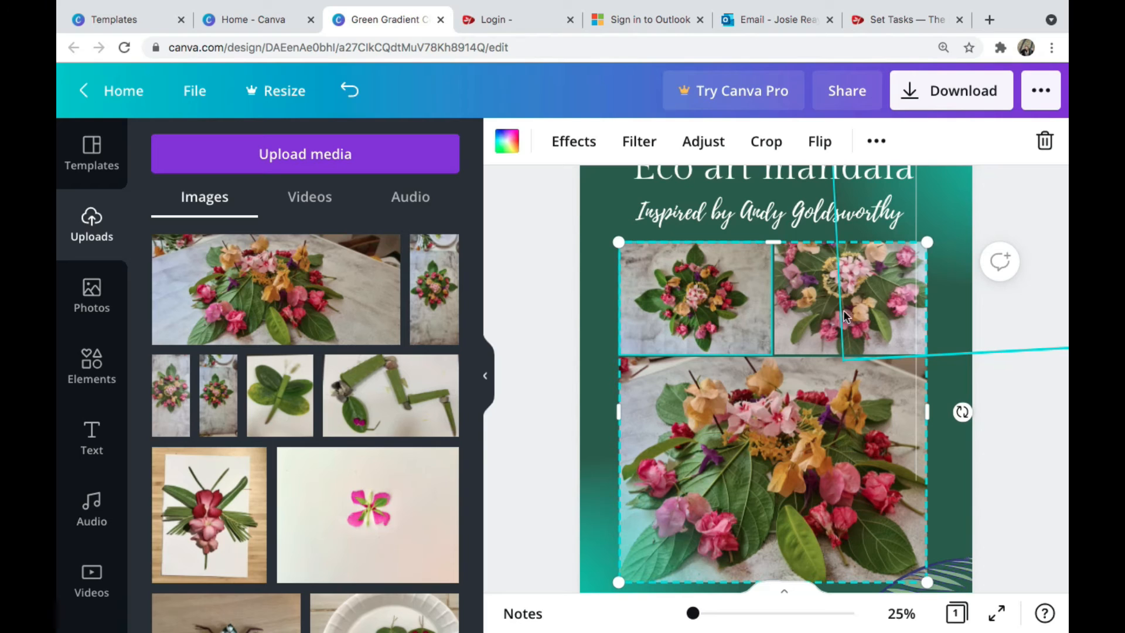
Step: Enlarge the photo inside the grid's upper-right frame and reposition it so the flower centre sits mid-frame
{"action": "double_click", "coordinate": [811, 330]}
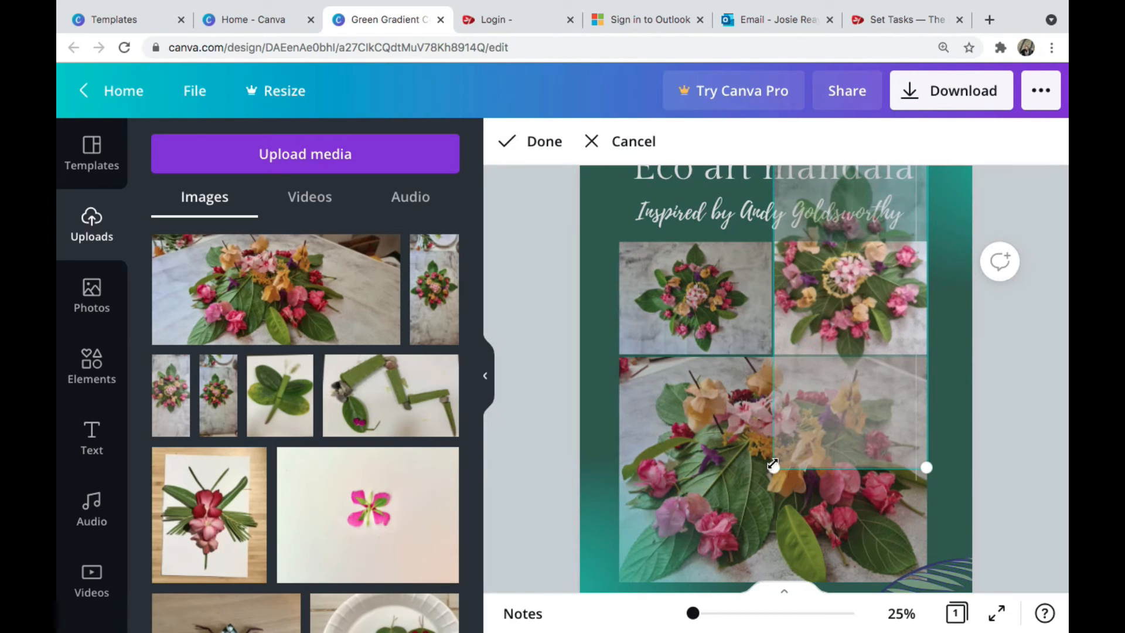
{"action": "left_click_drag", "start_coordinate": [773, 464], "coordinate": [757, 507]}
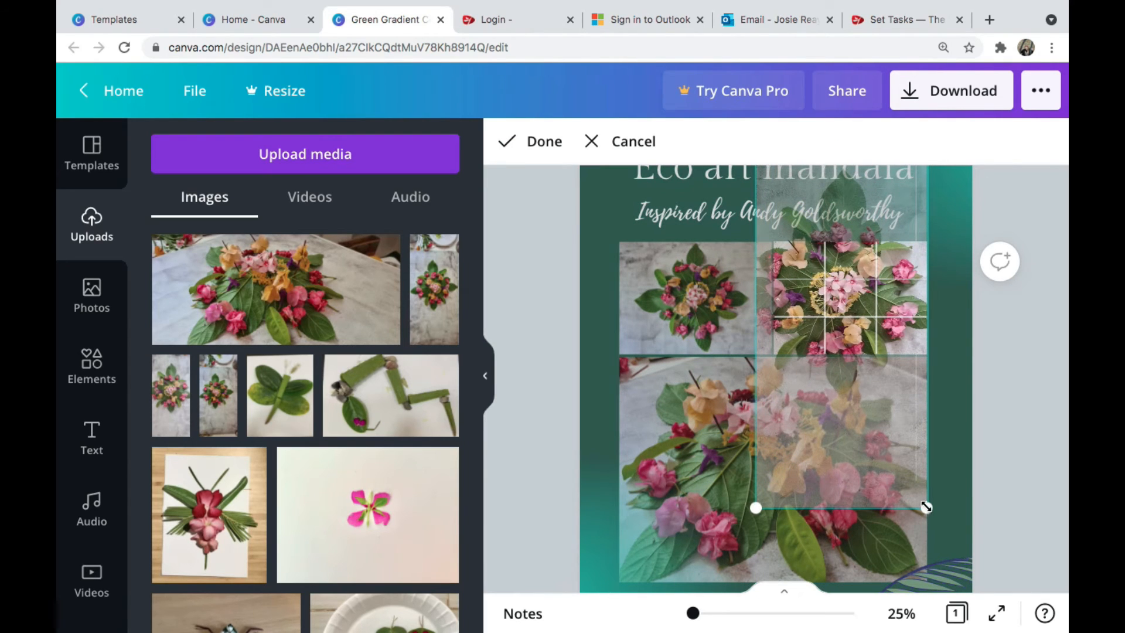
{"action": "left_click_drag", "start_coordinate": [925, 508], "coordinate": [949, 533]}
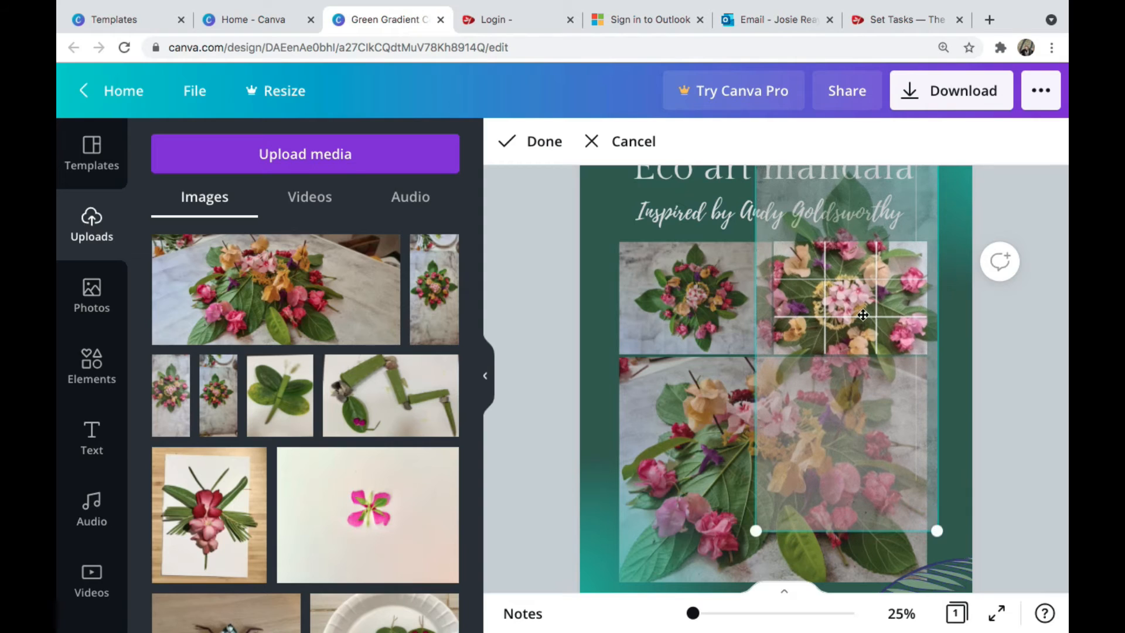
{"action": "left_click_drag", "start_coordinate": [865, 303], "coordinate": [872, 301]}
{"action": "left_click", "coordinate": [537, 140]}
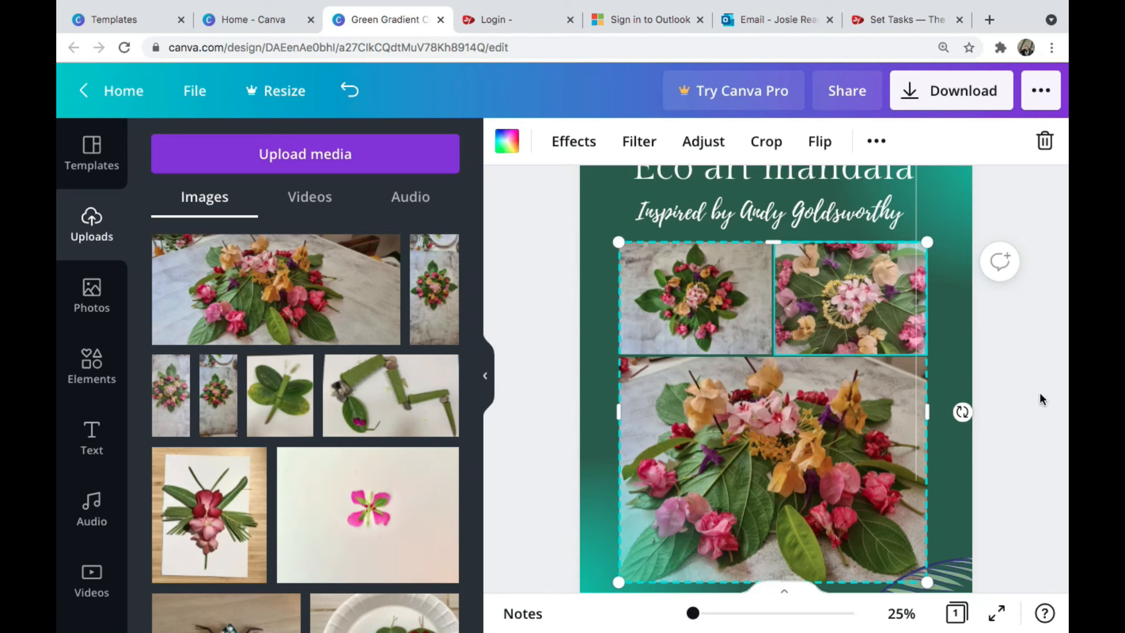
Step: Apply the Festive filter to the two upper mandala photos in the grid
{"action": "scroll", "coordinate": [867, 420], "scroll_direction": "down", "scroll_amount": 3}
{"action": "scroll", "coordinate": [867, 420], "scroll_direction": "up", "scroll_amount": 4}
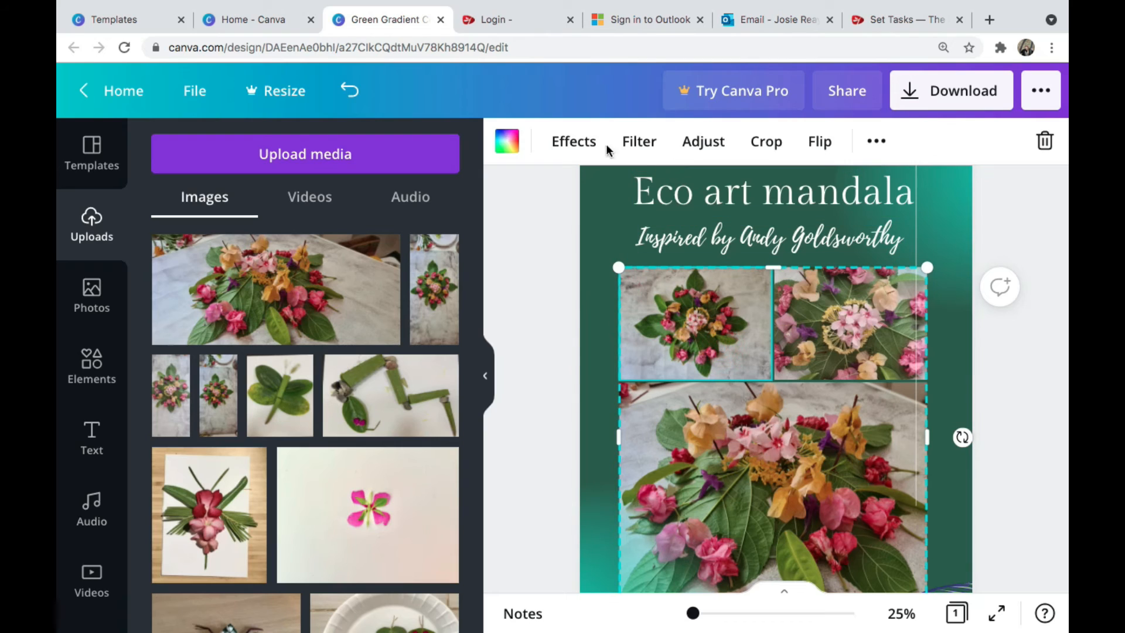
{"action": "left_click", "coordinate": [639, 143]}
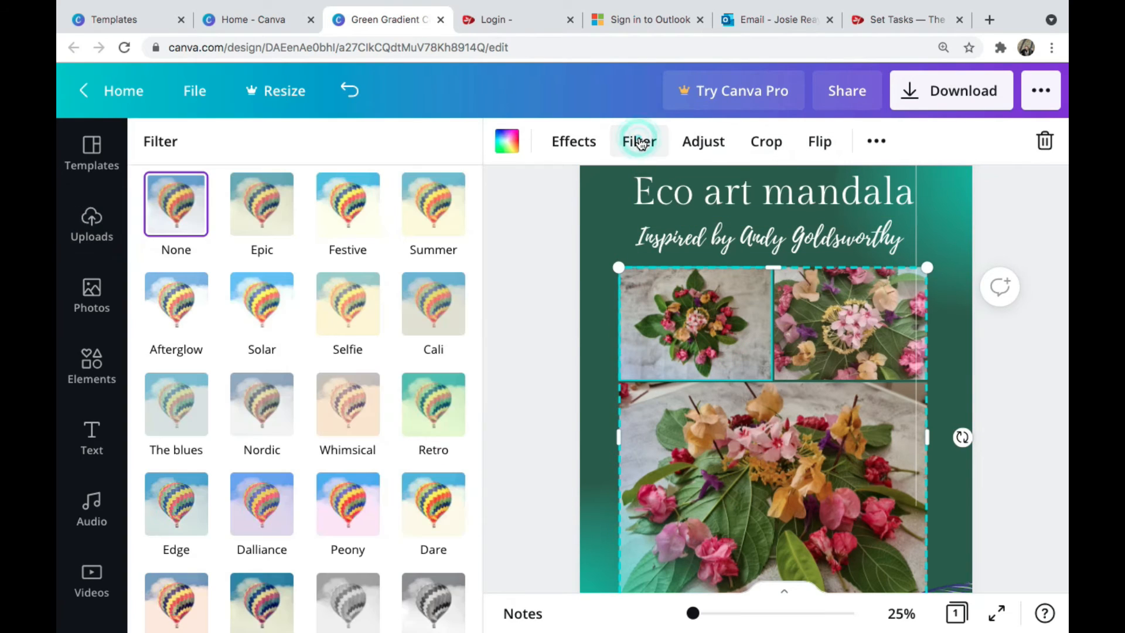
{"action": "left_click", "coordinate": [369, 205]}
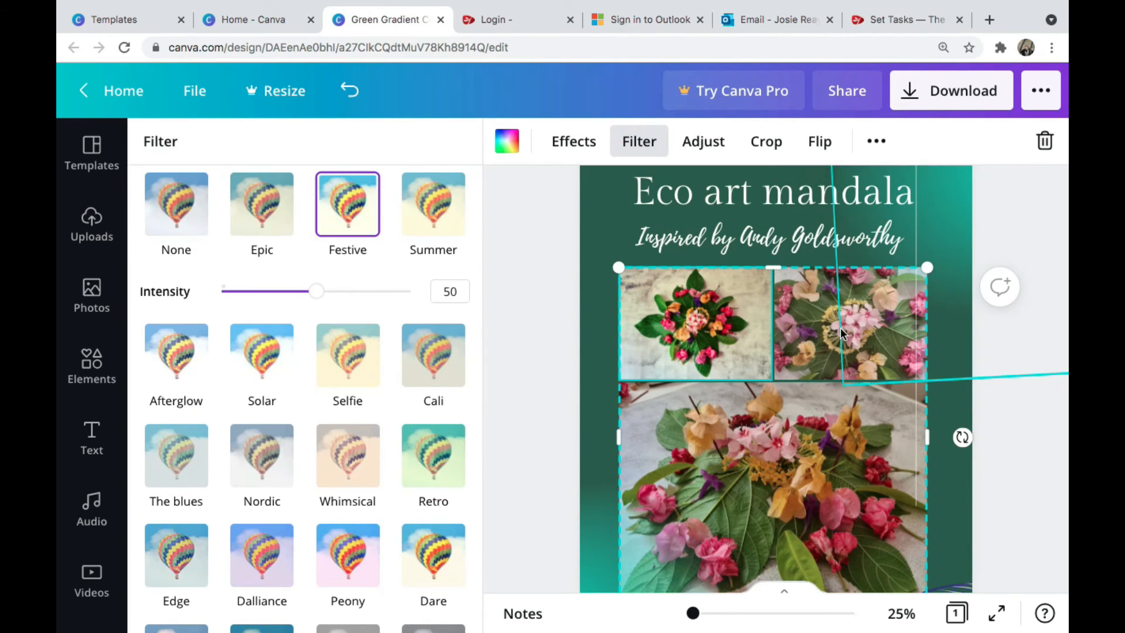
{"action": "key", "text": "ctrl+z"}
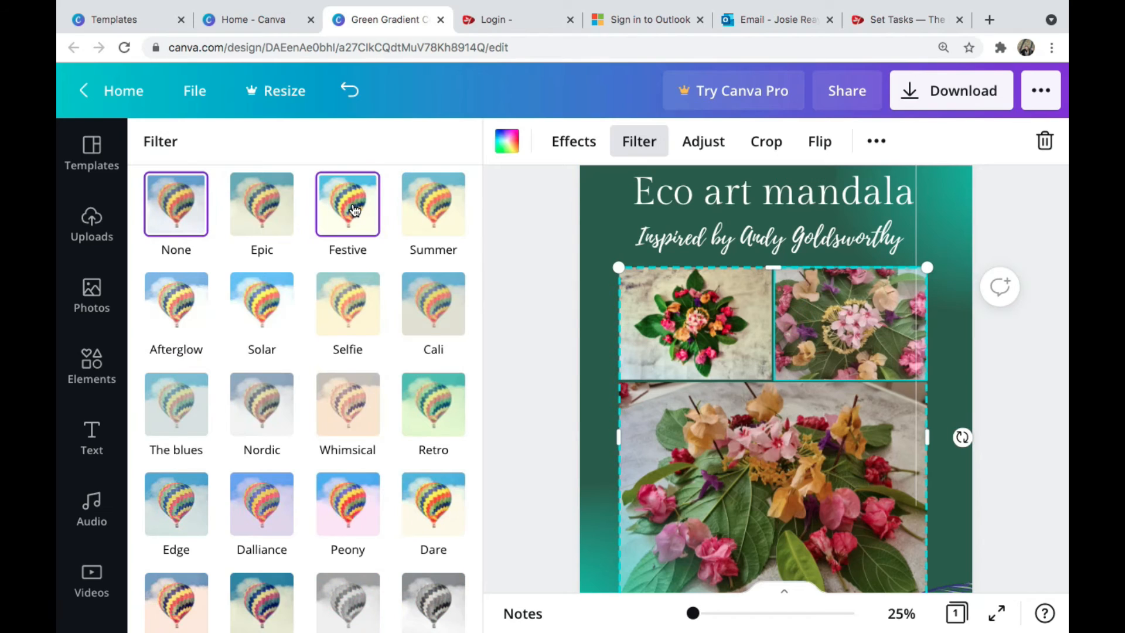
{"action": "left_click", "coordinate": [359, 208]}
Step: Apply the Festive filter to the large flower arrangement photo in the grid's lower frame
{"action": "left_click", "coordinate": [712, 445]}
{"action": "left_click", "coordinate": [809, 445]}
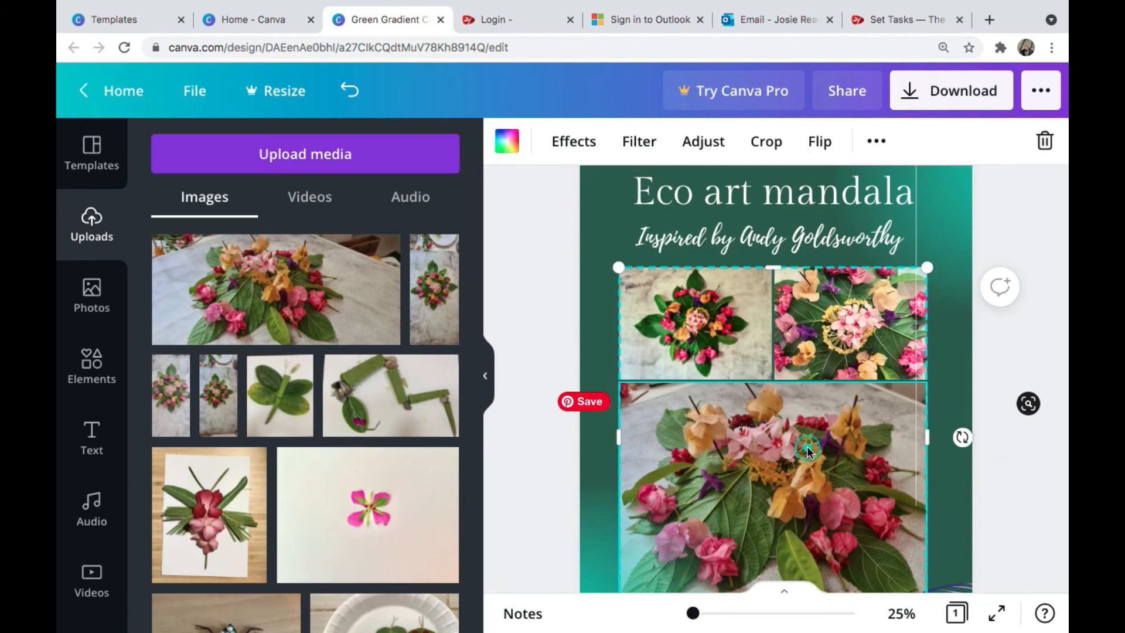
{"action": "left_click", "coordinate": [638, 142]}
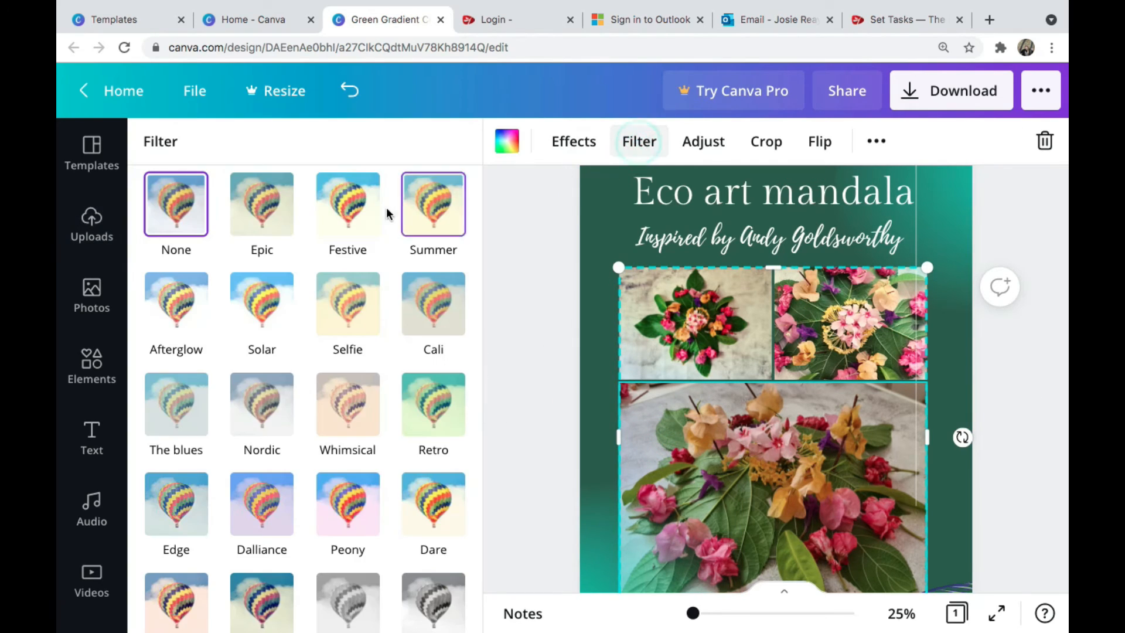
{"action": "left_click", "coordinate": [351, 212]}
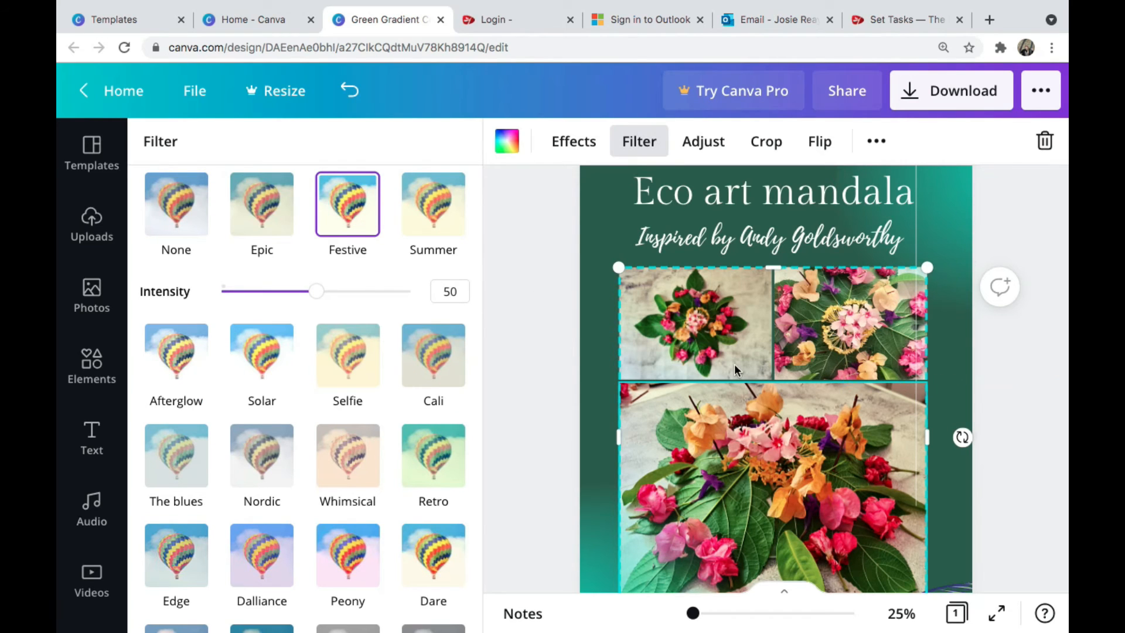
{"action": "left_click", "coordinate": [606, 236]}
Step: Enlarge the leaf illustration and shift it so it extends past the poster's lower-right corner over the large photo
{"action": "scroll", "coordinate": [741, 313], "scroll_direction": "down", "scroll_amount": 3}
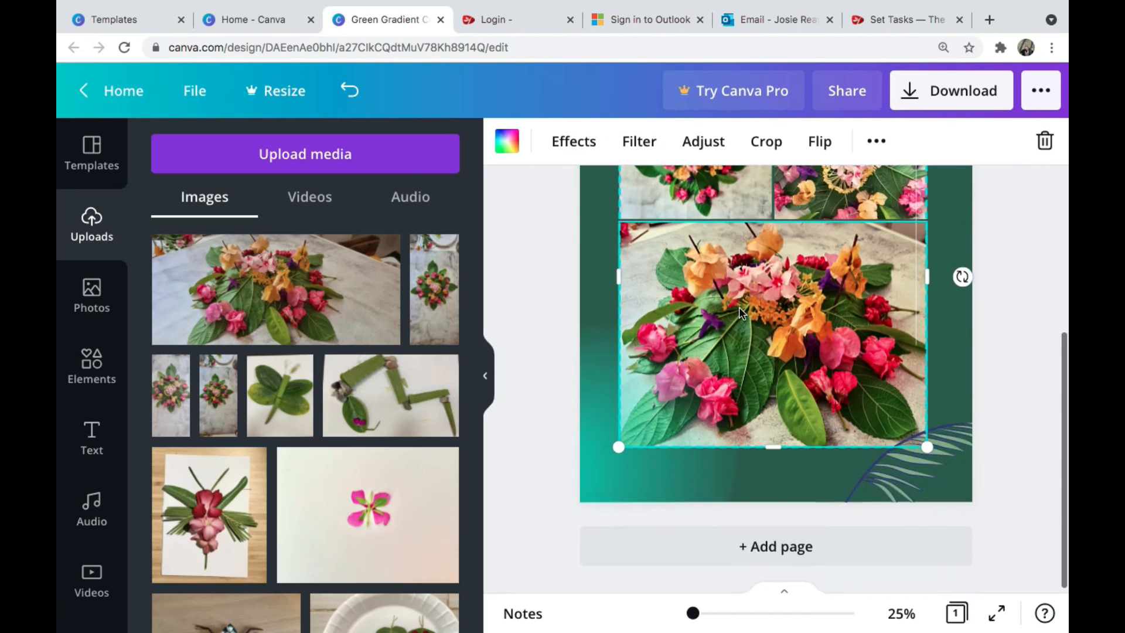
{"action": "scroll", "coordinate": [742, 313], "scroll_direction": "up", "scroll_amount": 2}
{"action": "scroll", "coordinate": [739, 313], "scroll_direction": "down", "scroll_amount": 2}
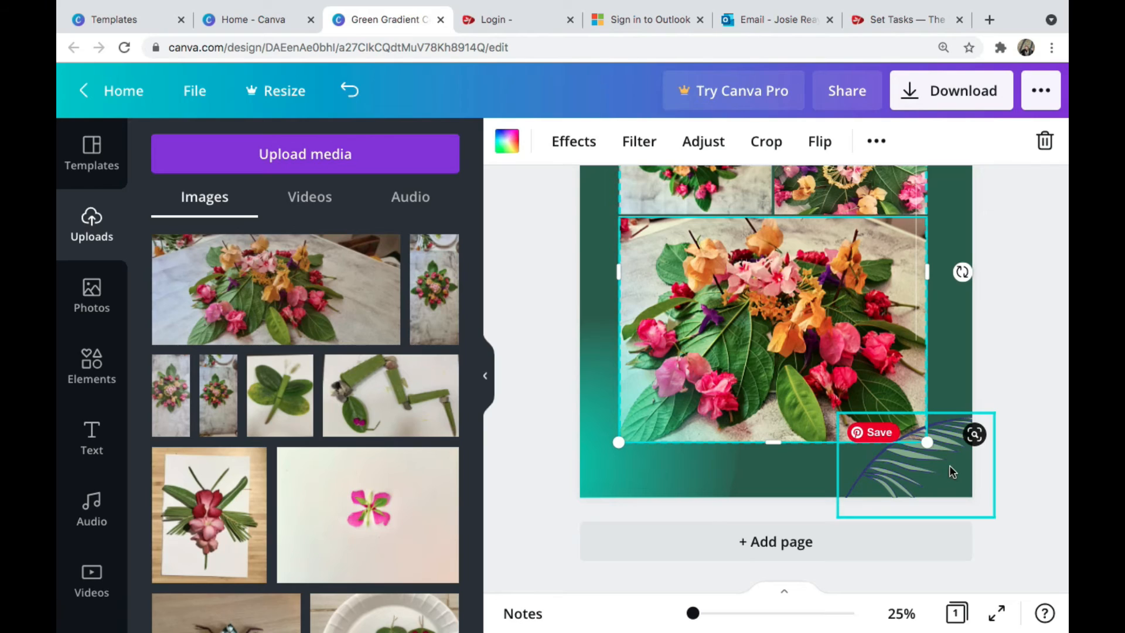
{"action": "left_click", "coordinate": [907, 461]}
{"action": "left_click_drag", "start_coordinate": [835, 413], "coordinate": [748, 354]}
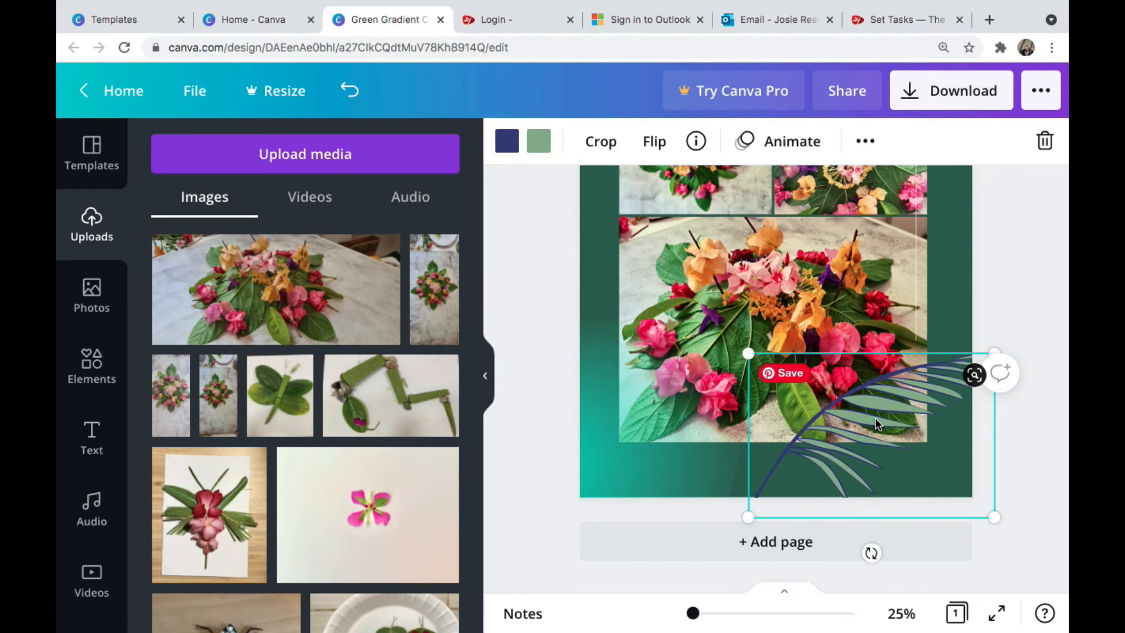
{"action": "left_click_drag", "start_coordinate": [877, 423], "coordinate": [913, 421]}
{"action": "left_click", "coordinate": [727, 478]}
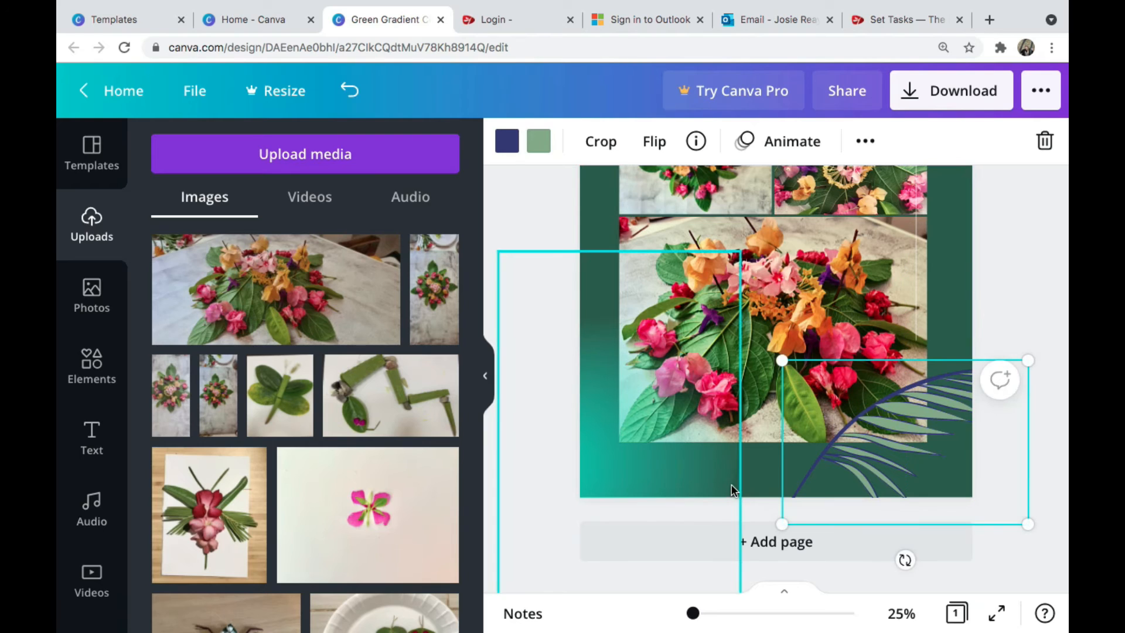
Step: Duplicate the leaf illustration and place the copy over the poster's lower-left corner
{"action": "scroll", "coordinate": [724, 432], "scroll_direction": "up", "scroll_amount": 3}
{"action": "scroll", "coordinate": [724, 431], "scroll_direction": "up", "scroll_amount": 3}
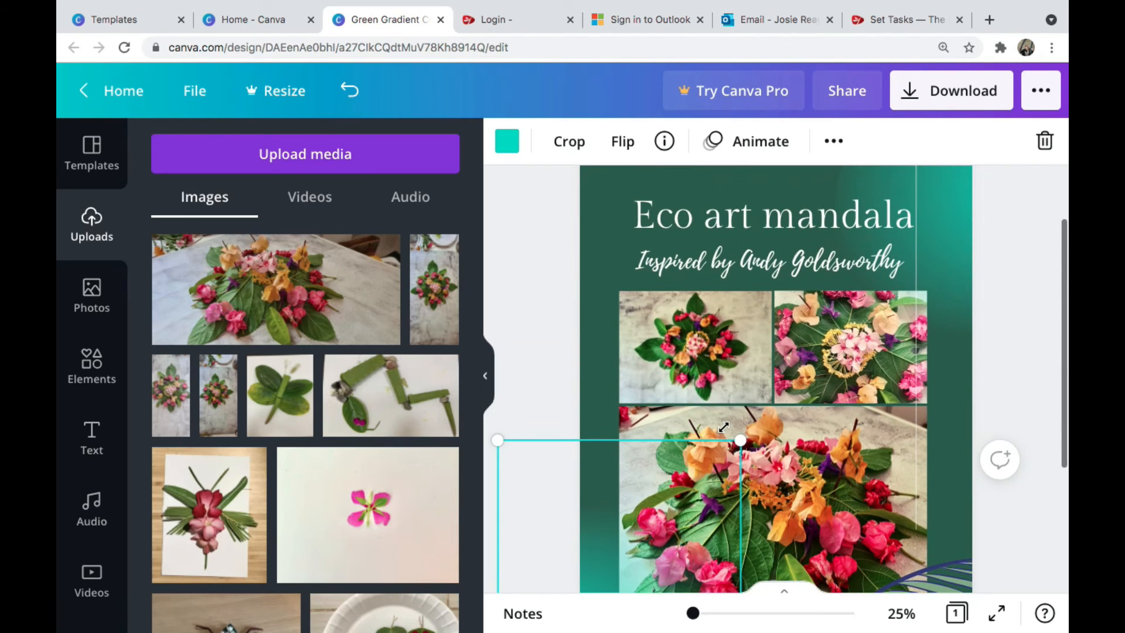
{"action": "scroll", "coordinate": [730, 423], "scroll_direction": "down", "scroll_amount": 4}
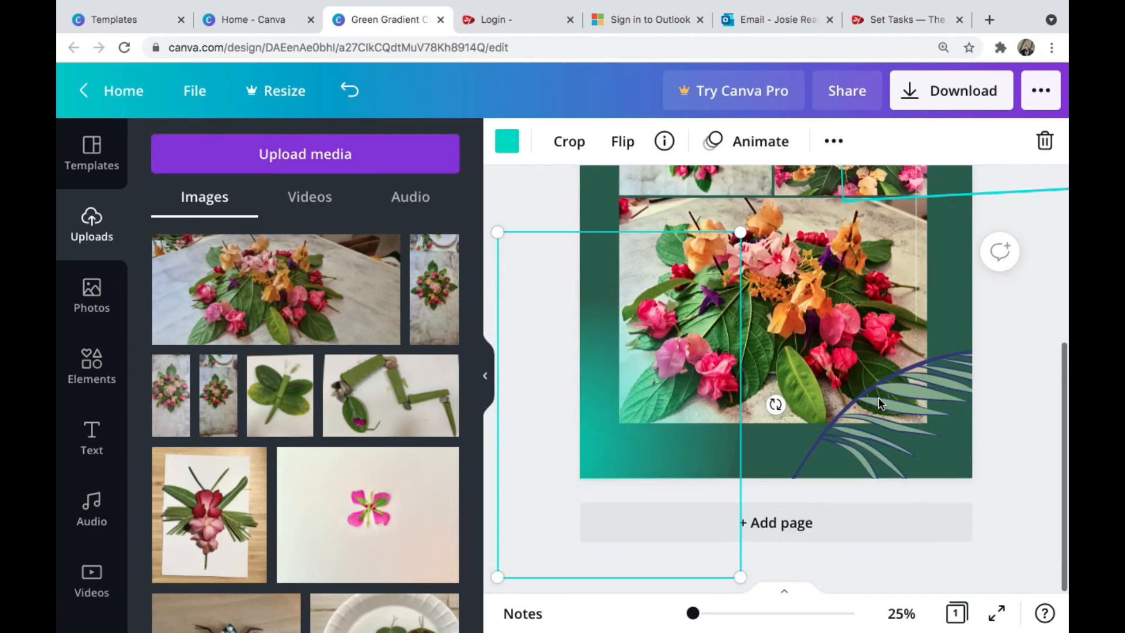
{"action": "left_click", "coordinate": [881, 404]}
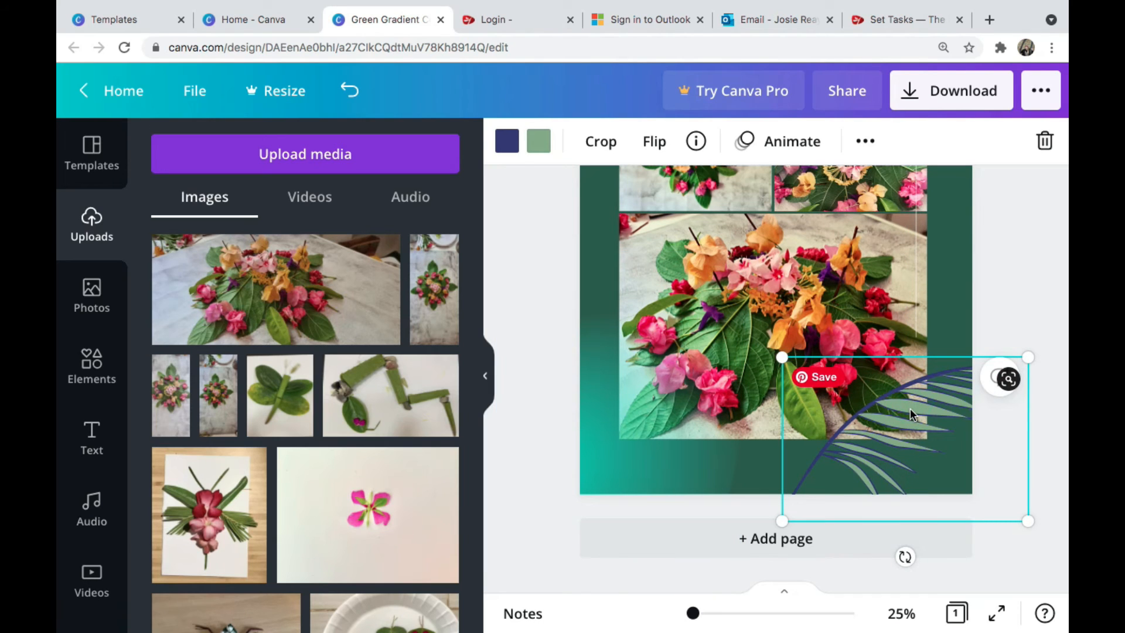
{"action": "left_click_drag", "start_coordinate": [910, 413], "coordinate": [711, 360]}
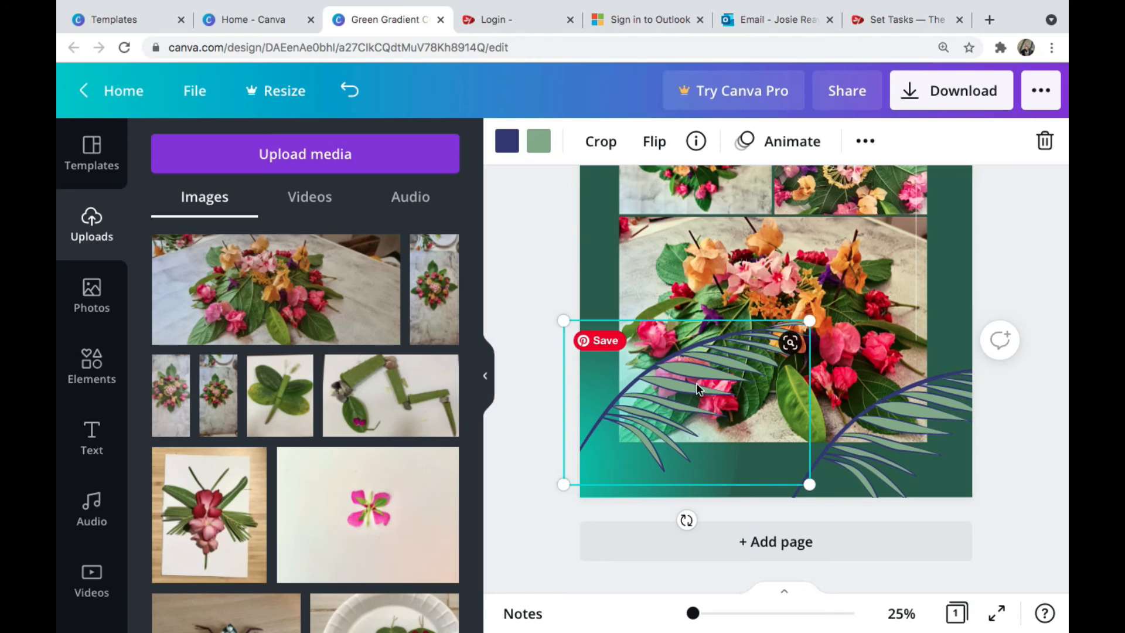
{"action": "scroll", "coordinate": [689, 375], "scroll_direction": "up", "scroll_amount": 2}
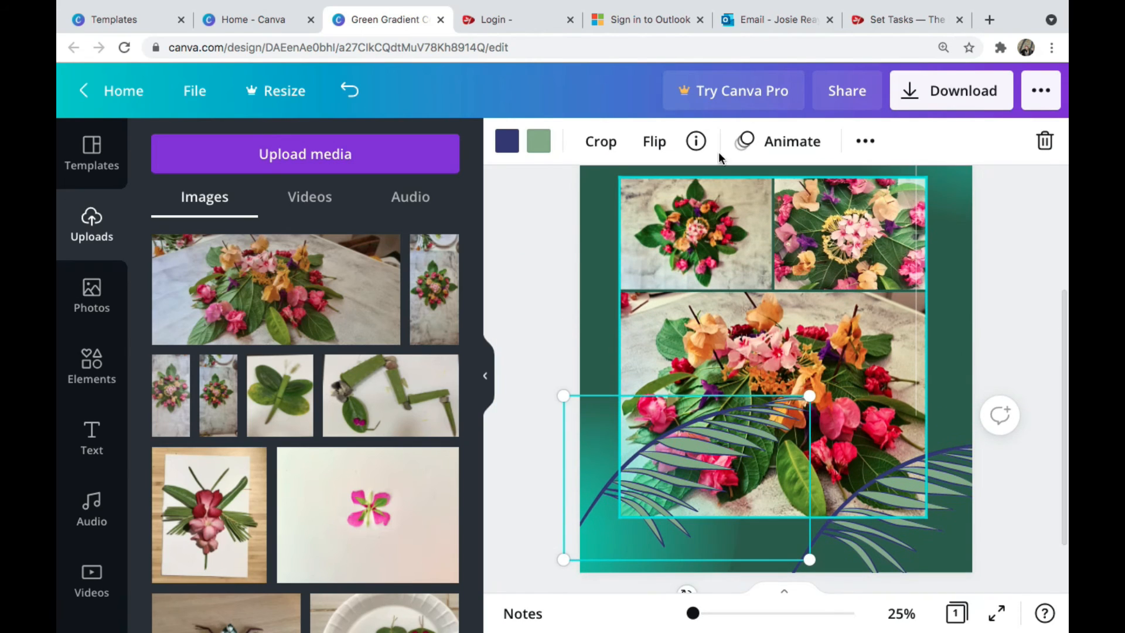
{"action": "left_click", "coordinate": [867, 143]}
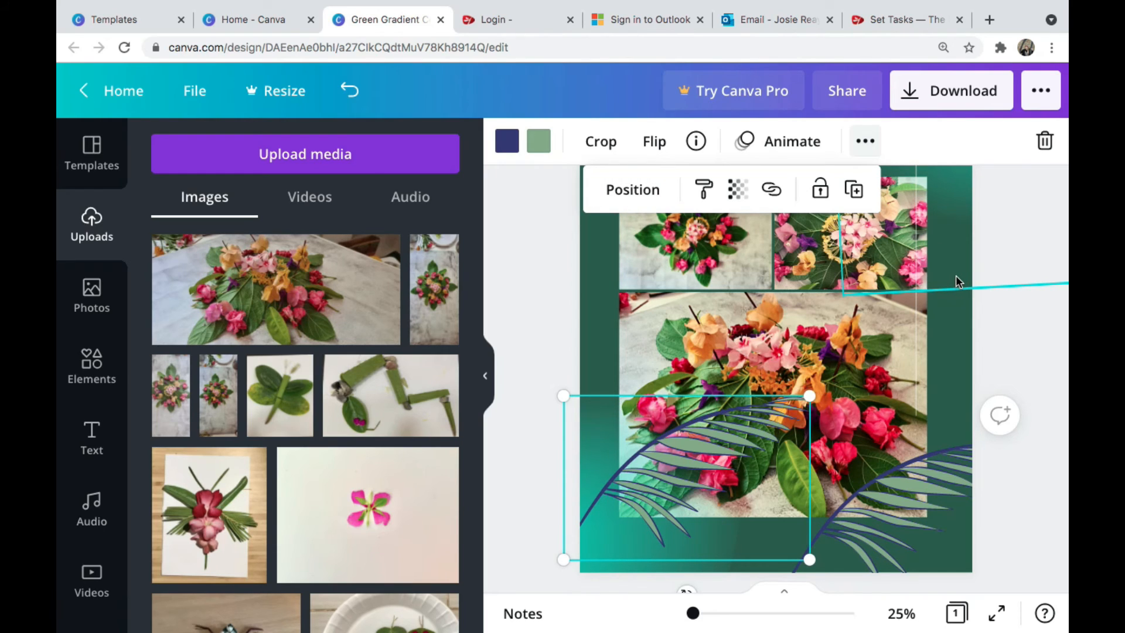
{"action": "left_click", "coordinate": [715, 441]}
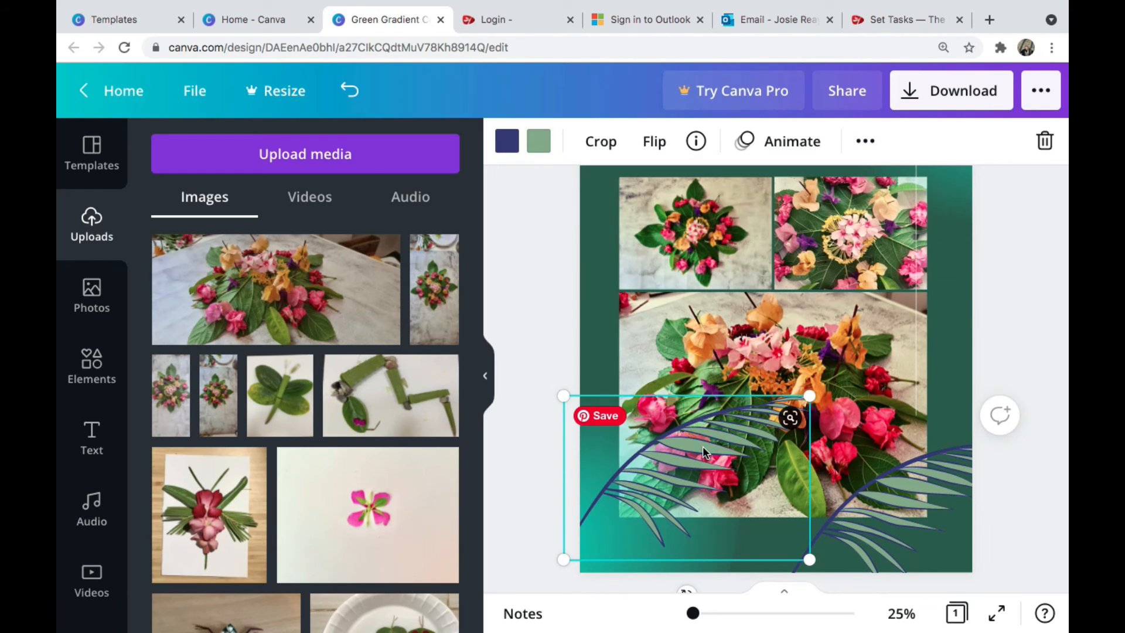
{"action": "double_click", "coordinate": [703, 449]}
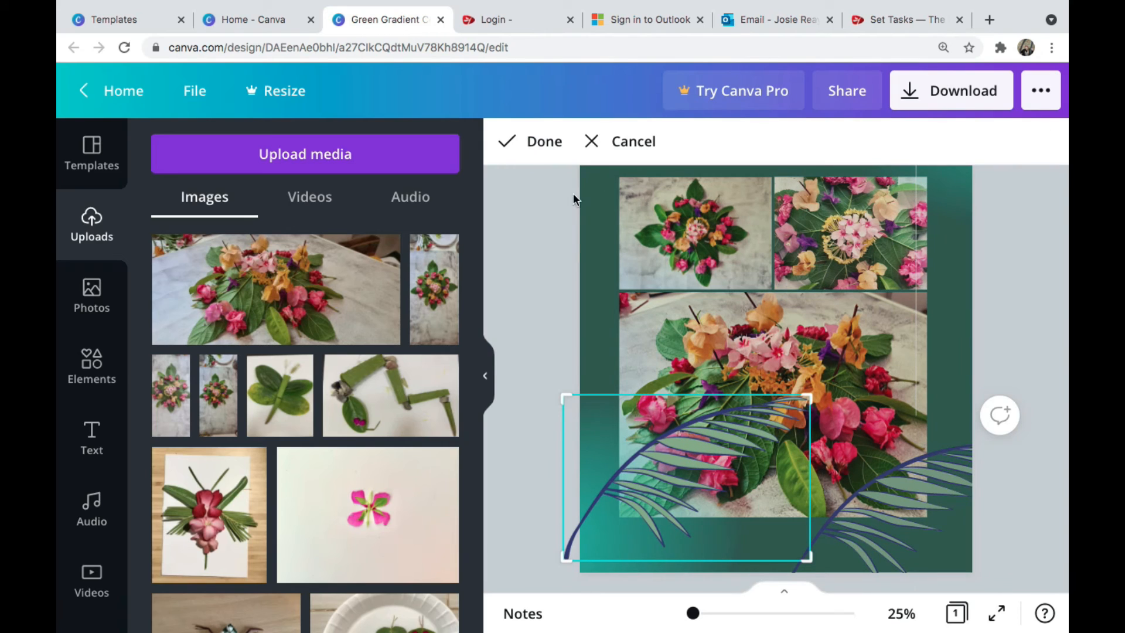
{"action": "left_click", "coordinate": [539, 141]}
Step: Flip the leaf copy horizontally and move it so it extends past the poster's upper-right corner beside the title
{"action": "left_click", "coordinate": [654, 142]}
{"action": "left_click", "coordinate": [681, 198]}
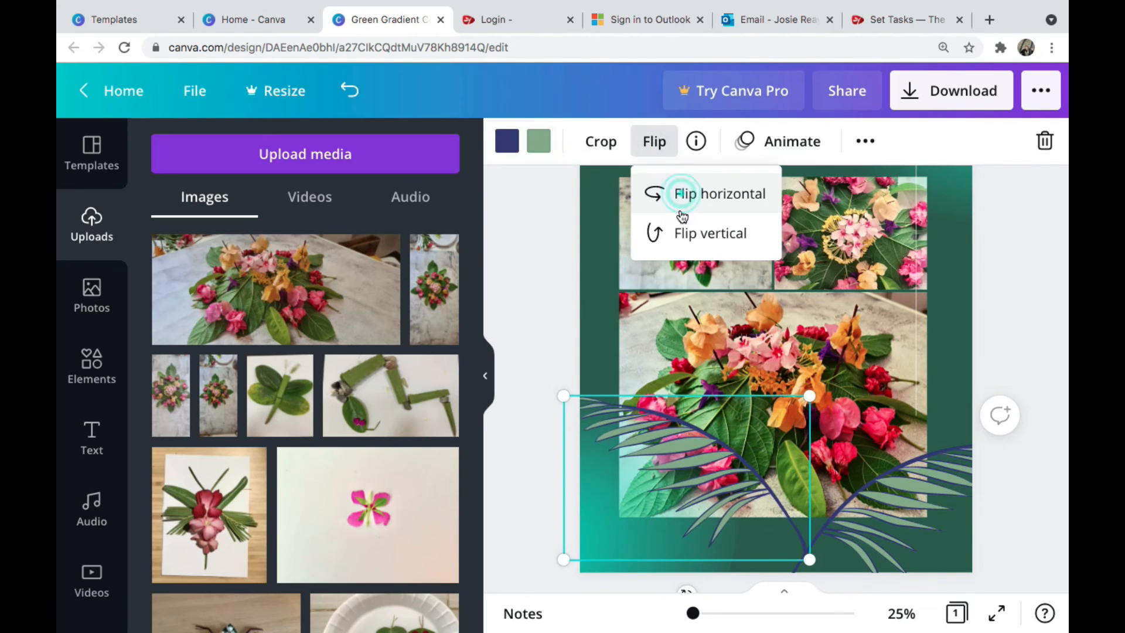
{"action": "left_click_drag", "start_coordinate": [693, 446], "coordinate": [690, 229]}
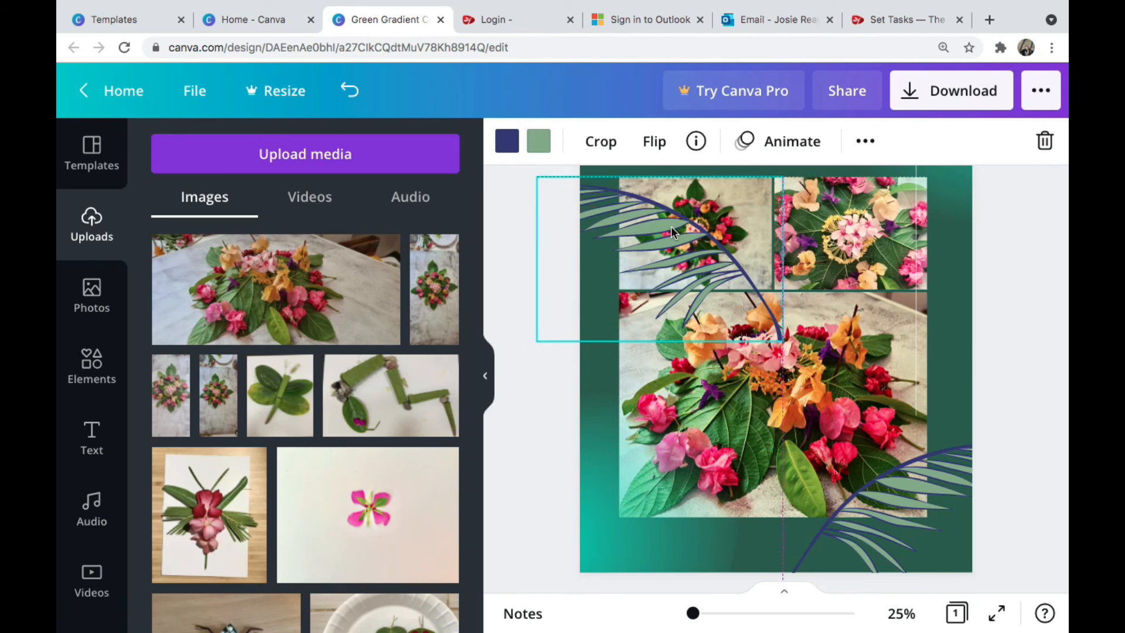
{"action": "scroll", "coordinate": [690, 228], "scroll_direction": "up", "scroll_amount": 3}
{"action": "left_click_drag", "start_coordinate": [656, 417], "coordinate": [896, 239]}
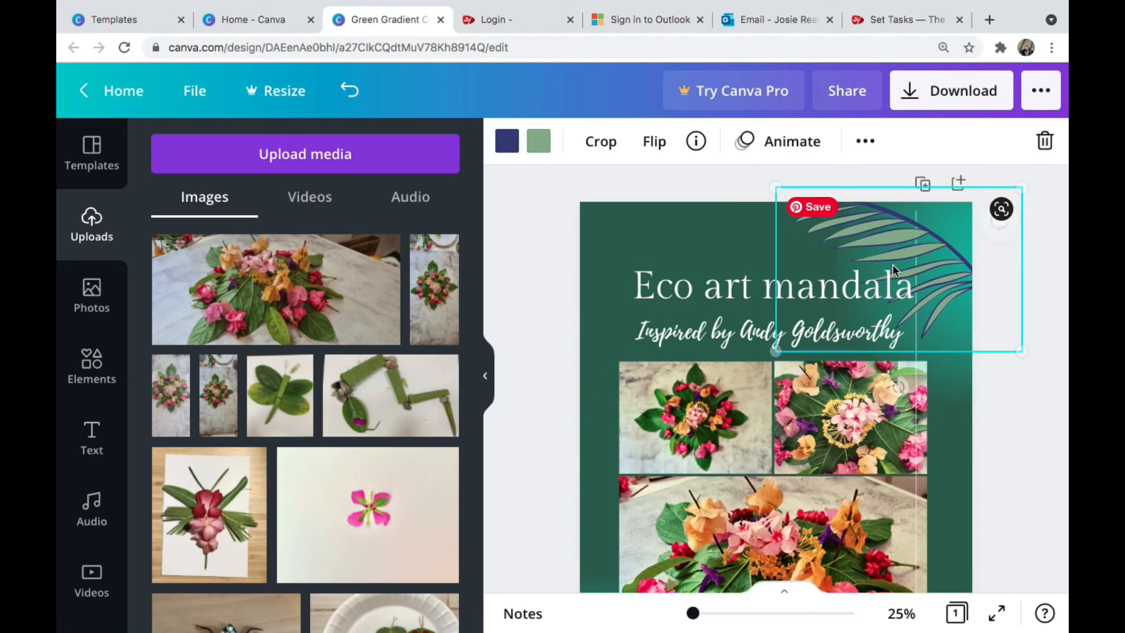
{"action": "scroll", "coordinate": [888, 384], "scroll_direction": "down", "scroll_amount": 4}
{"action": "scroll", "coordinate": [888, 384], "scroll_direction": "up", "scroll_amount": 3}
{"action": "scroll", "coordinate": [888, 383], "scroll_direction": "down", "scroll_amount": 3}
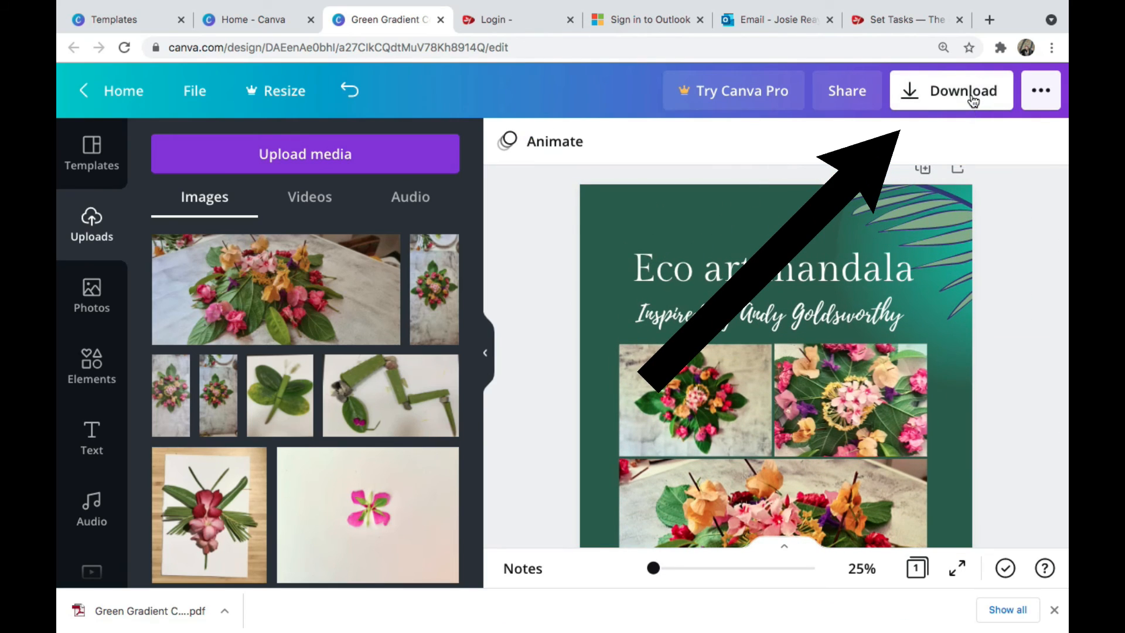
Step: Download the poster as PDF Print and place the downloaded file on the desktop
{"action": "left_click", "coordinate": [970, 96]}
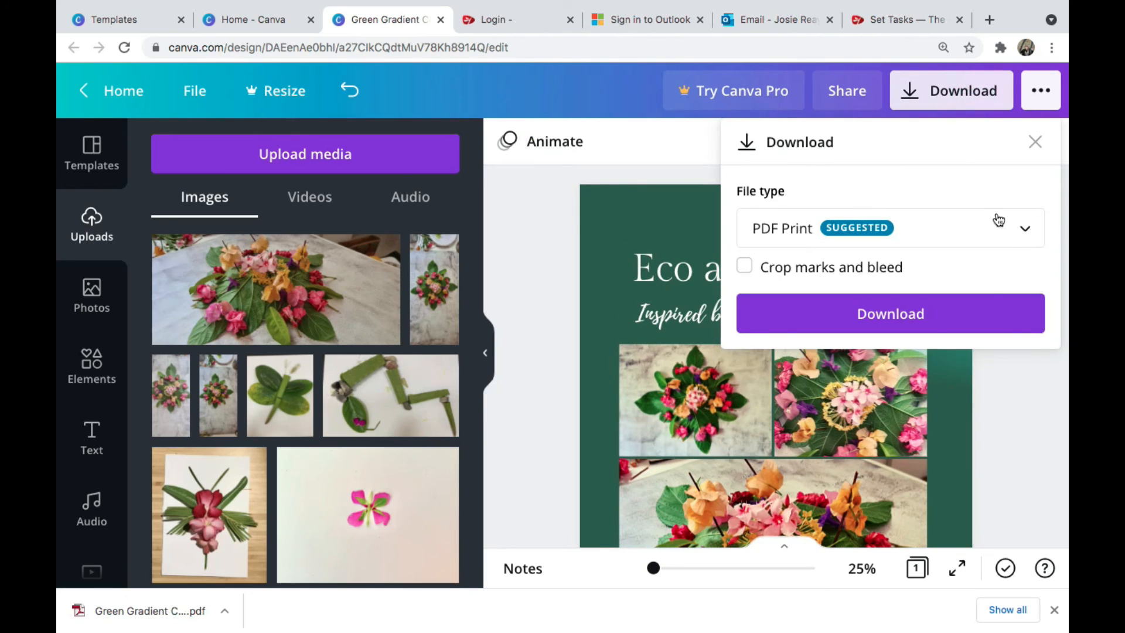
{"action": "left_click", "coordinate": [974, 314]}
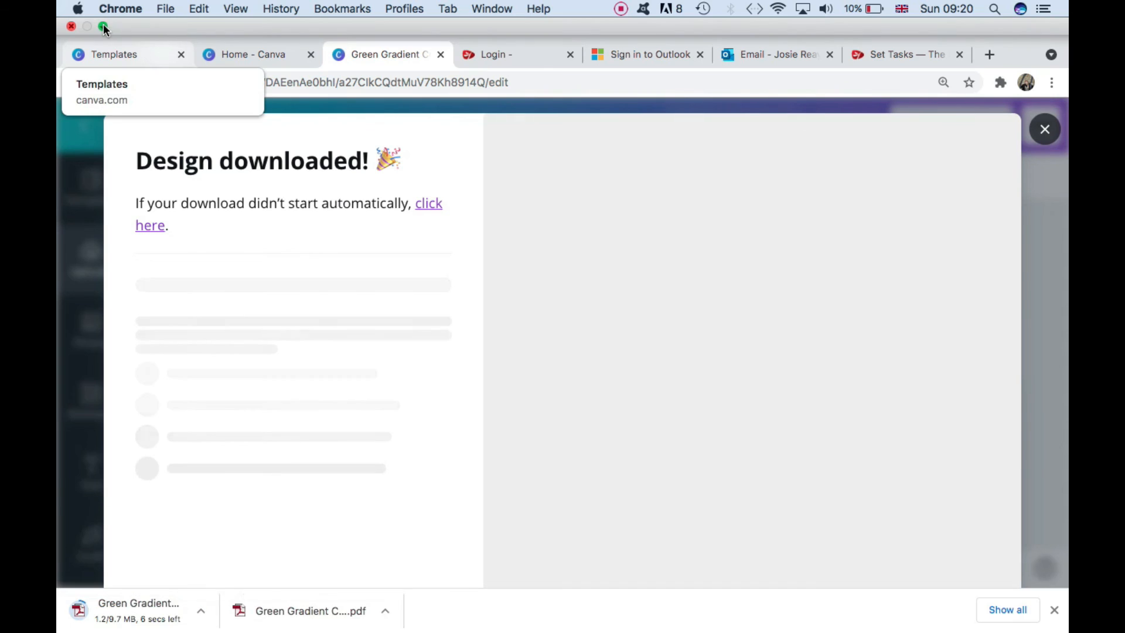
{"action": "left_click", "coordinate": [103, 26]}
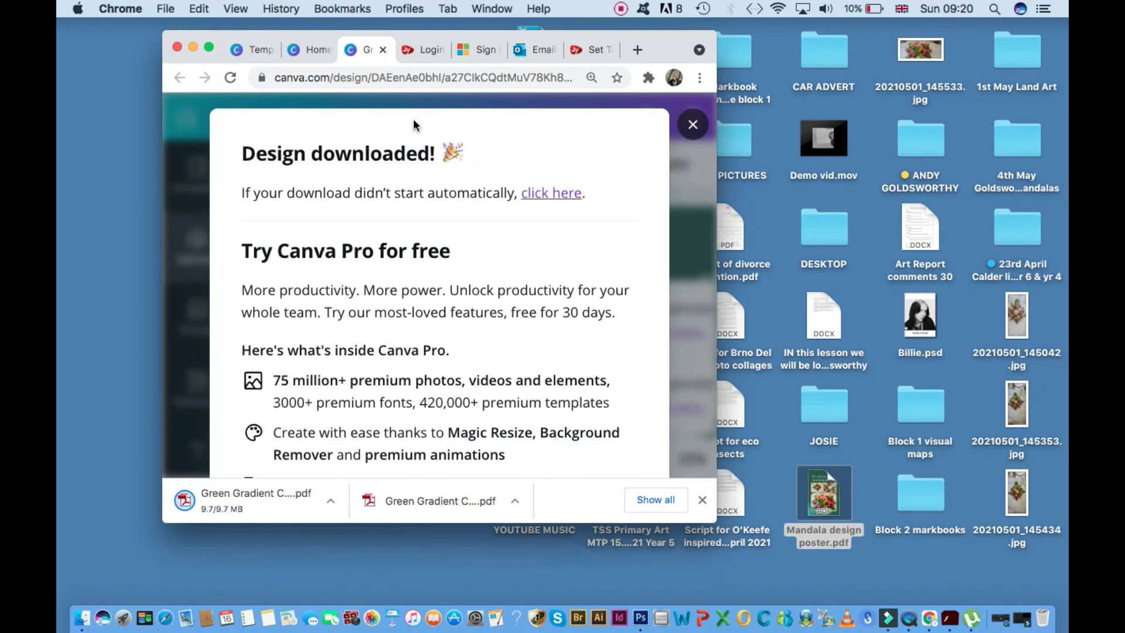
{"action": "left_click_drag", "start_coordinate": [420, 33], "coordinate": [798, 43]}
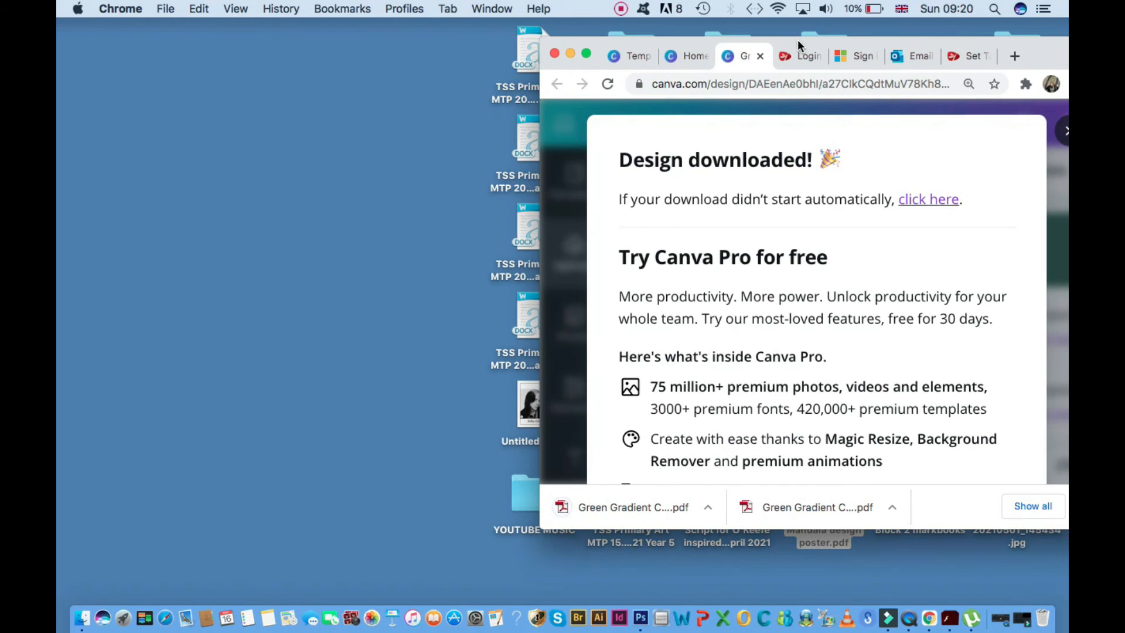
{"action": "left_click_drag", "start_coordinate": [607, 503], "coordinate": [305, 249]}
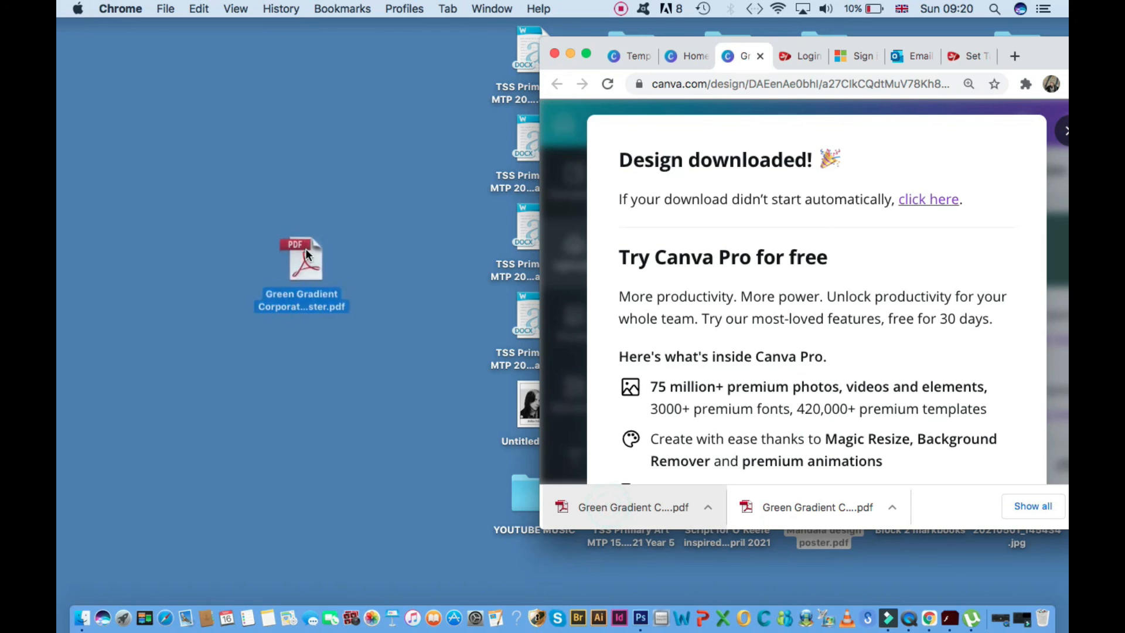
Step: Rename the downloaded poster PDF on the desktop as "Mandala Canva poster"
{"action": "left_click", "coordinate": [570, 54]}
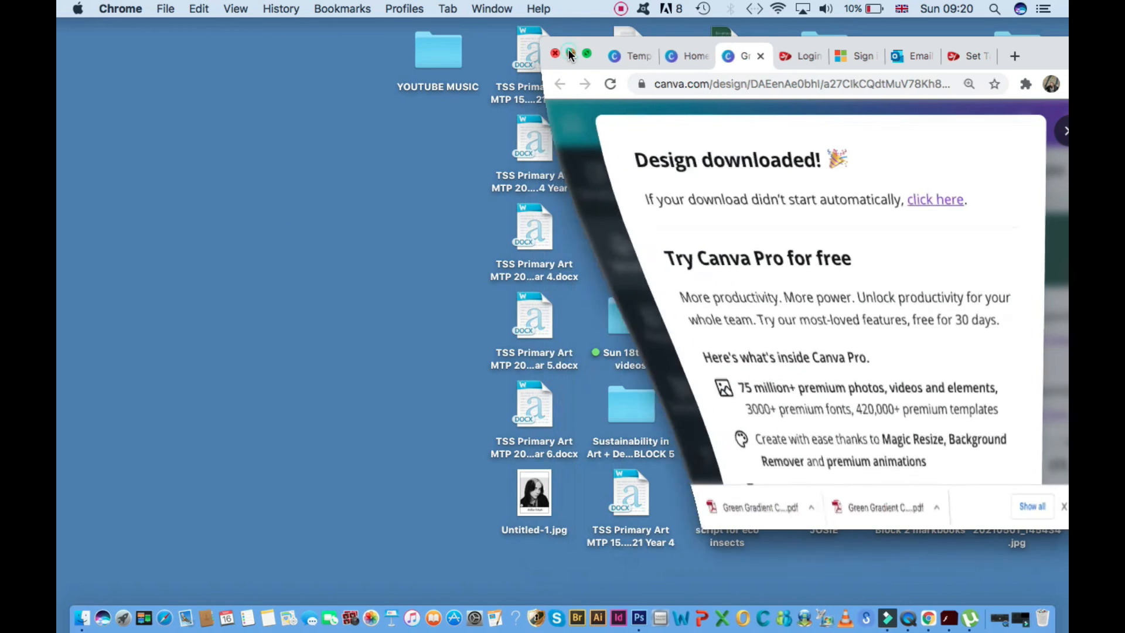
{"action": "left_click", "coordinate": [818, 360]}
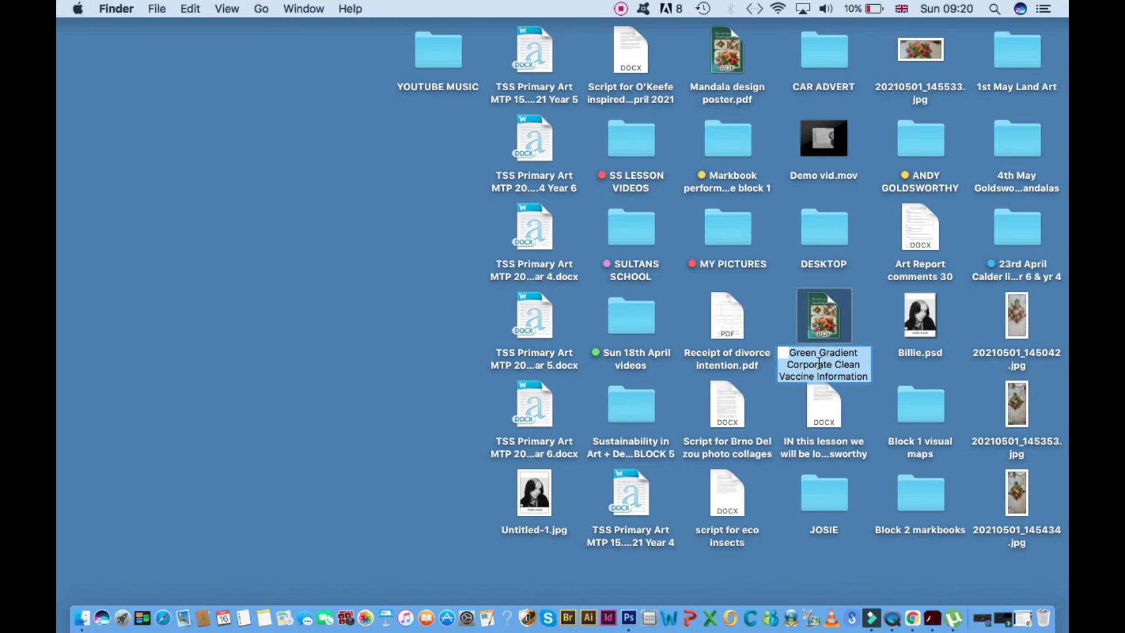
{"action": "type", "text": "Mandala Canva "}
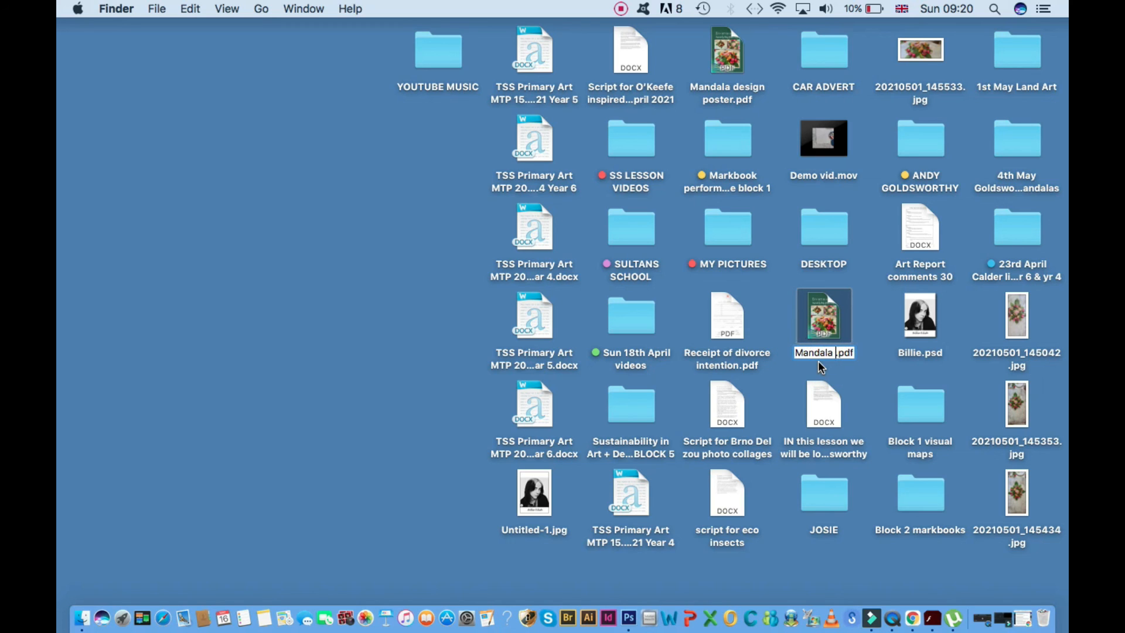
{"action": "type", "text": "poster"}
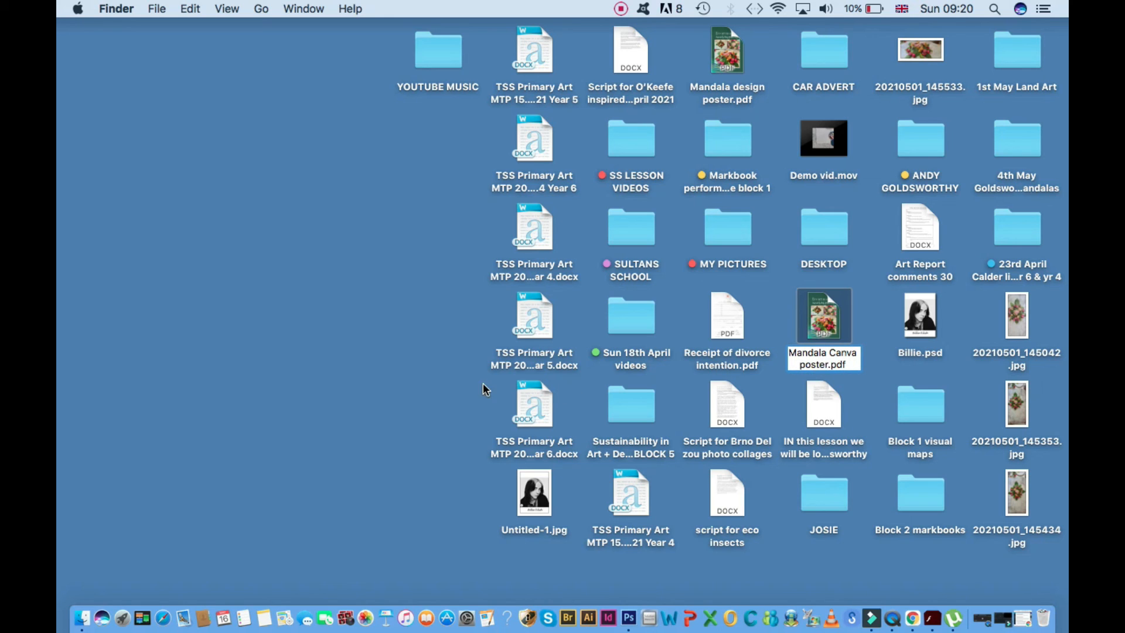
{"action": "left_click", "coordinate": [483, 382]}
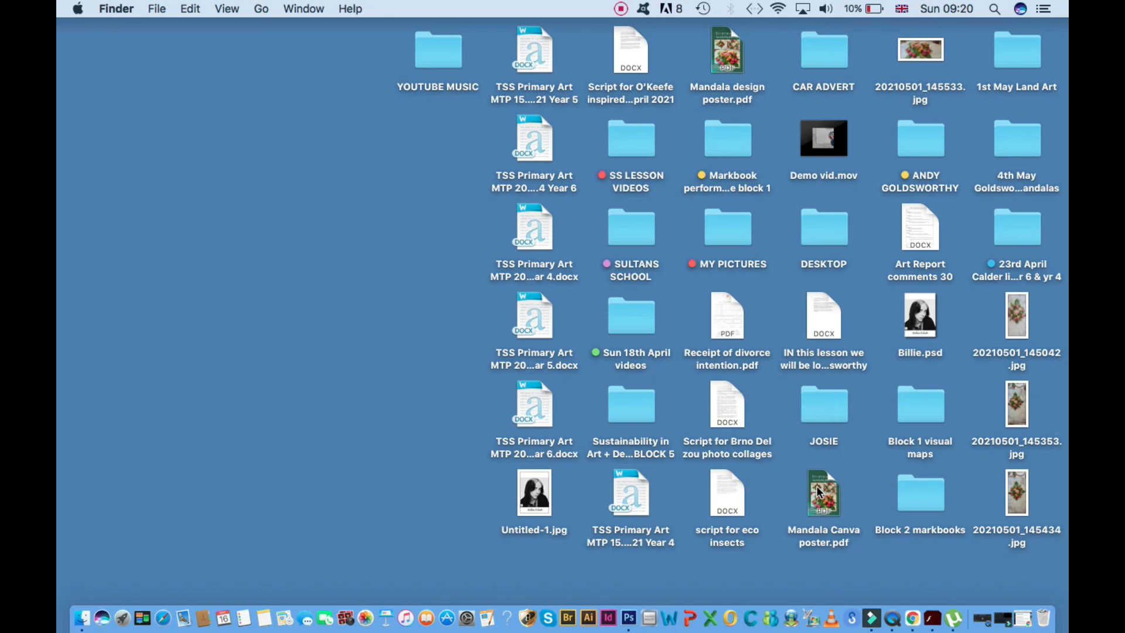
Step: Open Mandala Canva poster.pdf in Acrobat and view the page at 25% zoom
{"action": "double_click", "coordinate": [819, 492]}
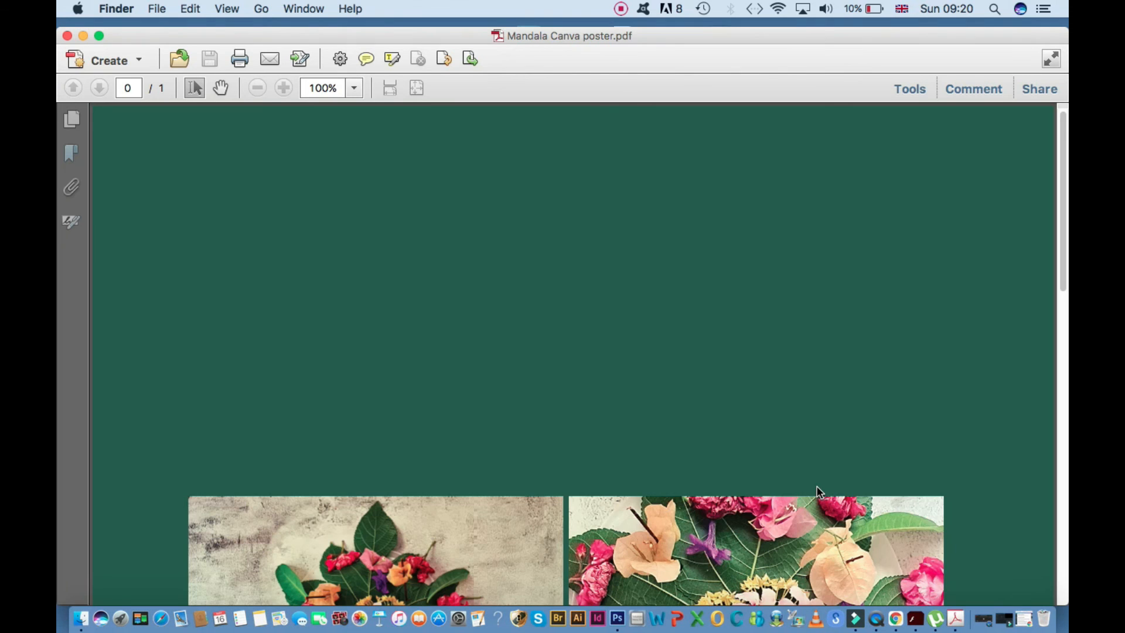
{"action": "scroll", "coordinate": [765, 515], "scroll_direction": "down", "scroll_amount": 5}
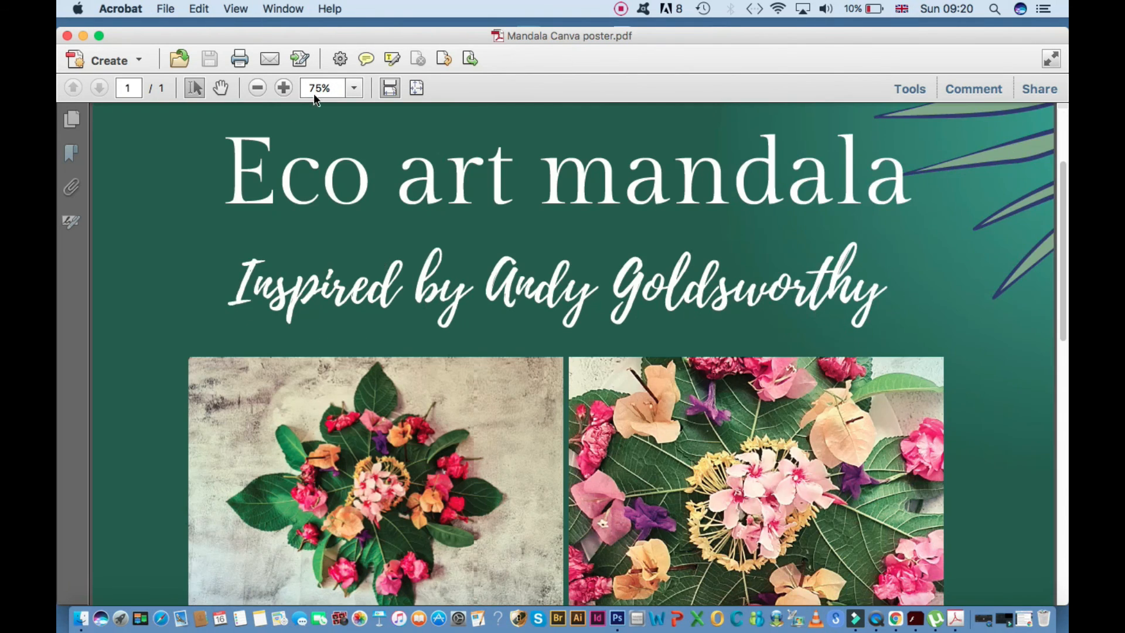
{"action": "left_click", "coordinate": [353, 88]}
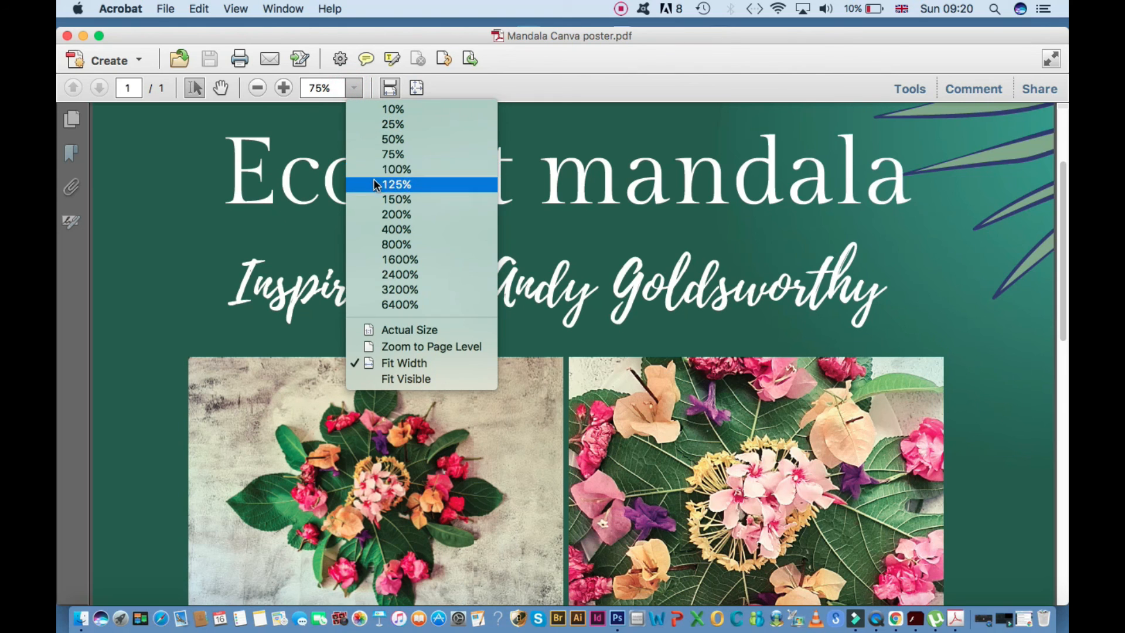
{"action": "left_click", "coordinate": [380, 122]}
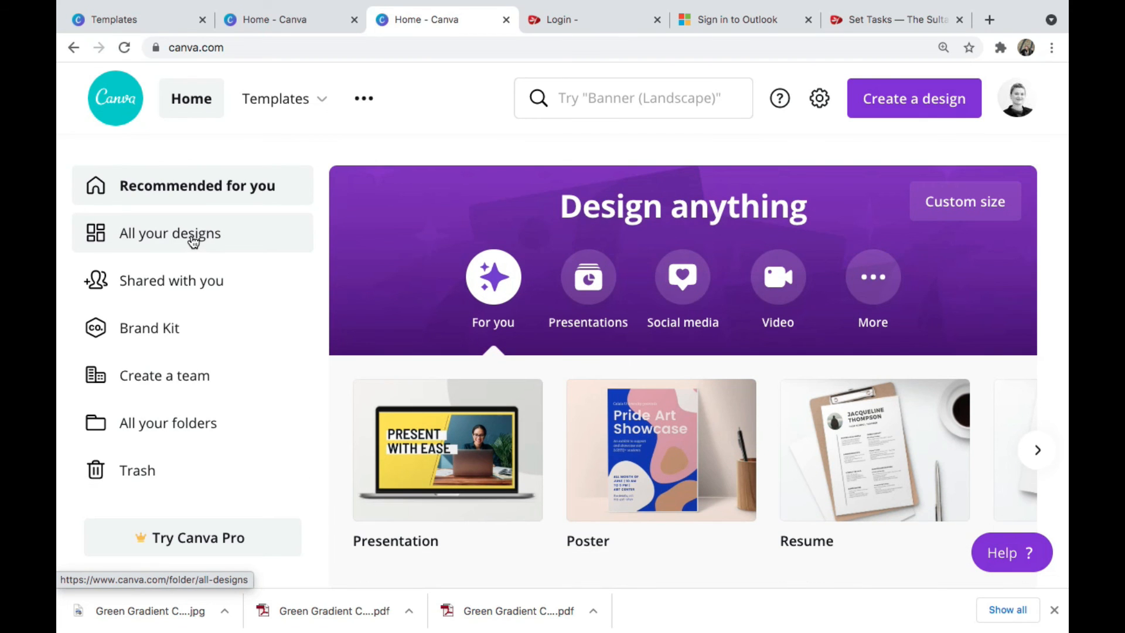
Step: Switch to Canva and look through the saved designs, returning to the Eco art mandala poster
{"action": "left_click", "coordinate": [193, 237]}
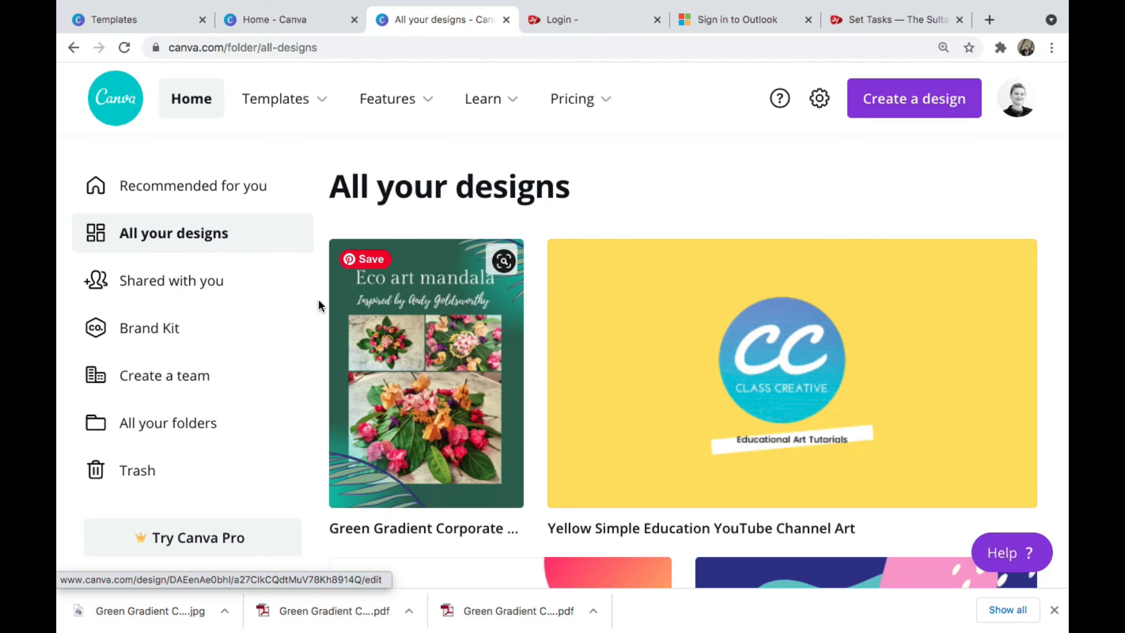
{"action": "scroll", "coordinate": [551, 352], "scroll_direction": "down", "scroll_amount": 15}
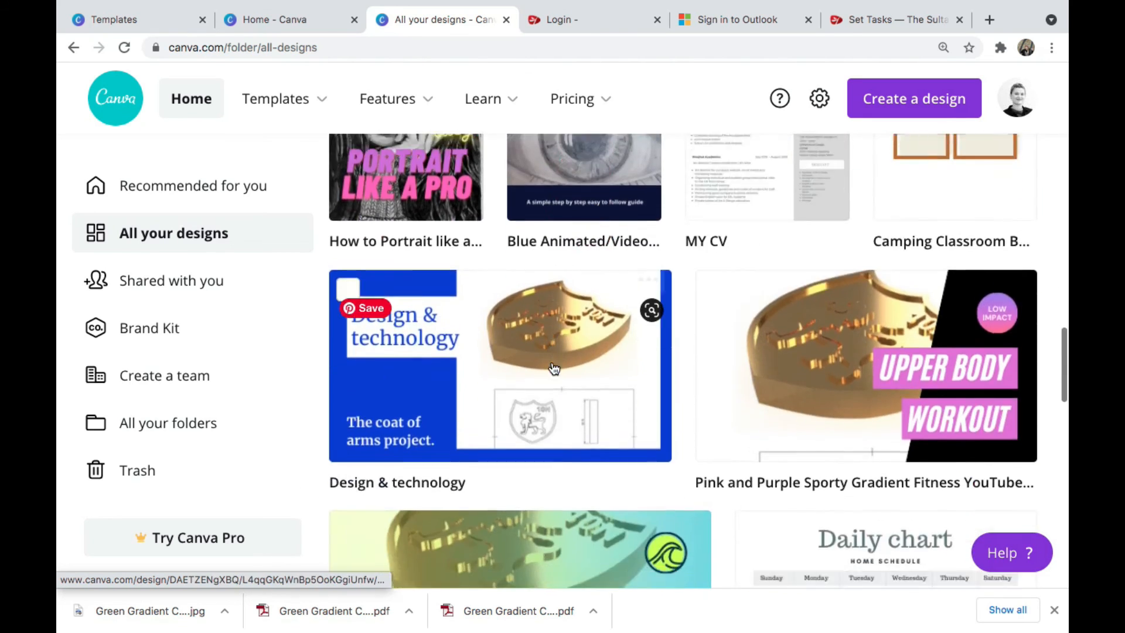
{"action": "scroll", "coordinate": [554, 368], "scroll_direction": "up", "scroll_amount": 15}
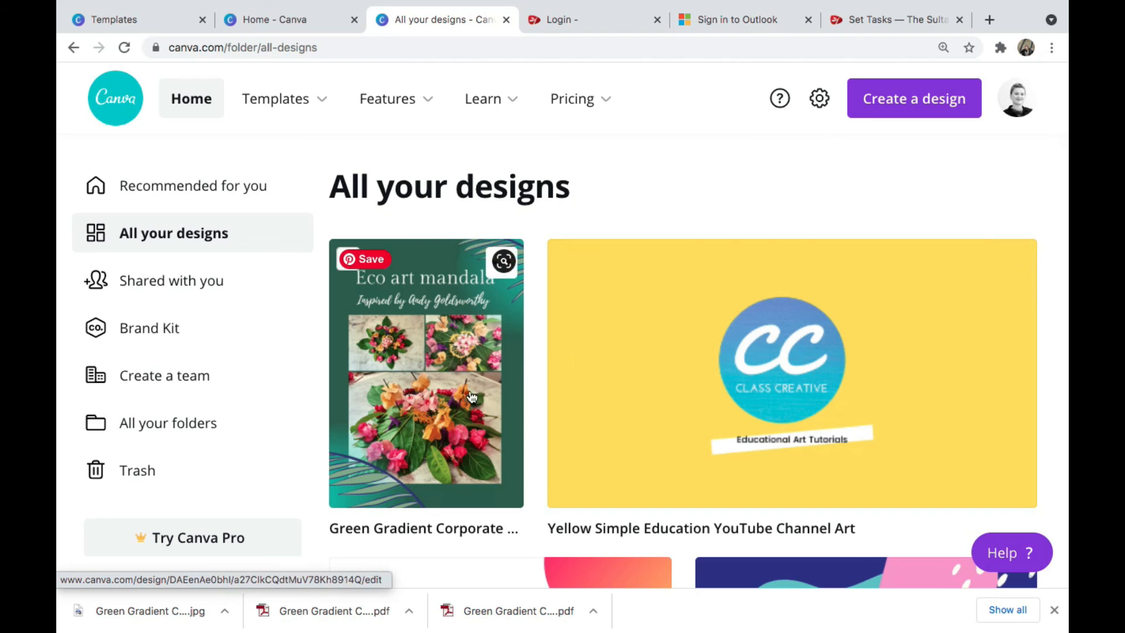